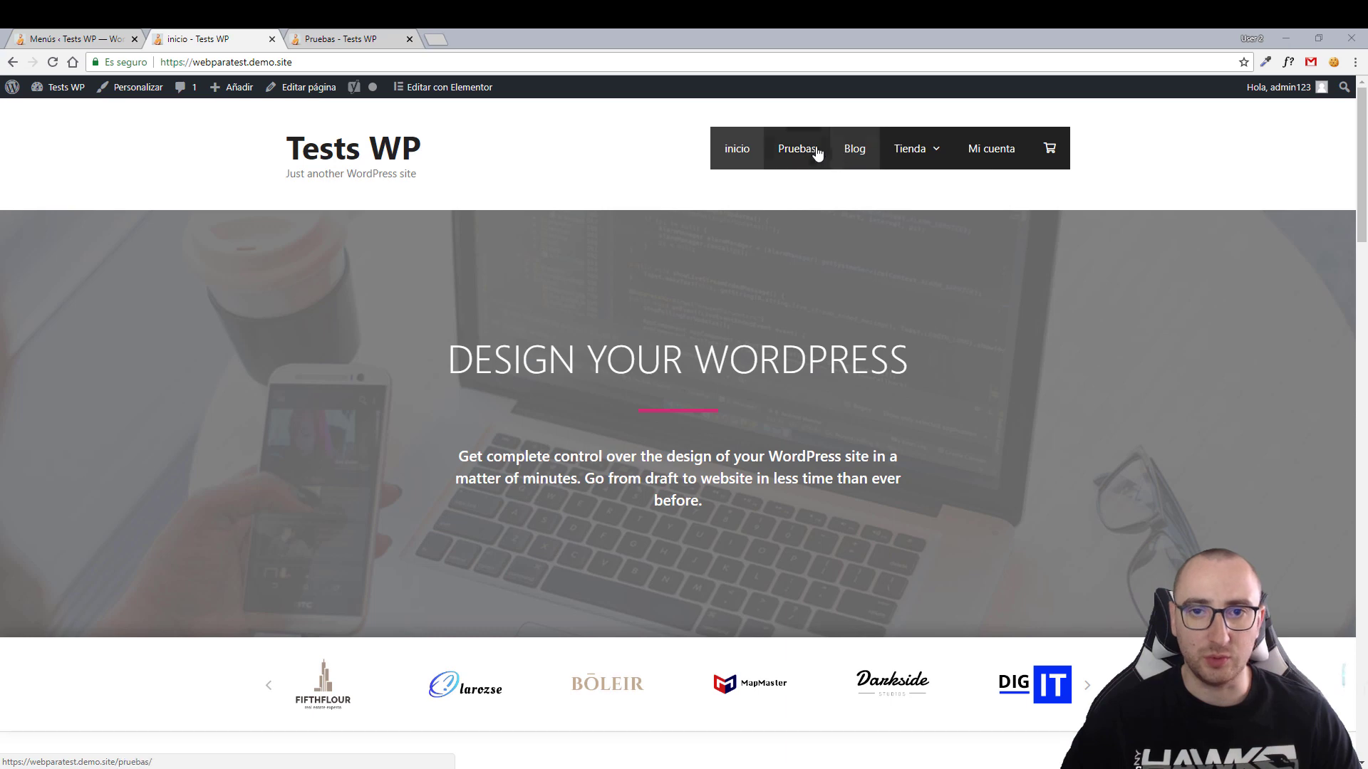
Create a new menu named menu2 in the site's menu editor and assign it to the Menú principal location.
click(81, 39)
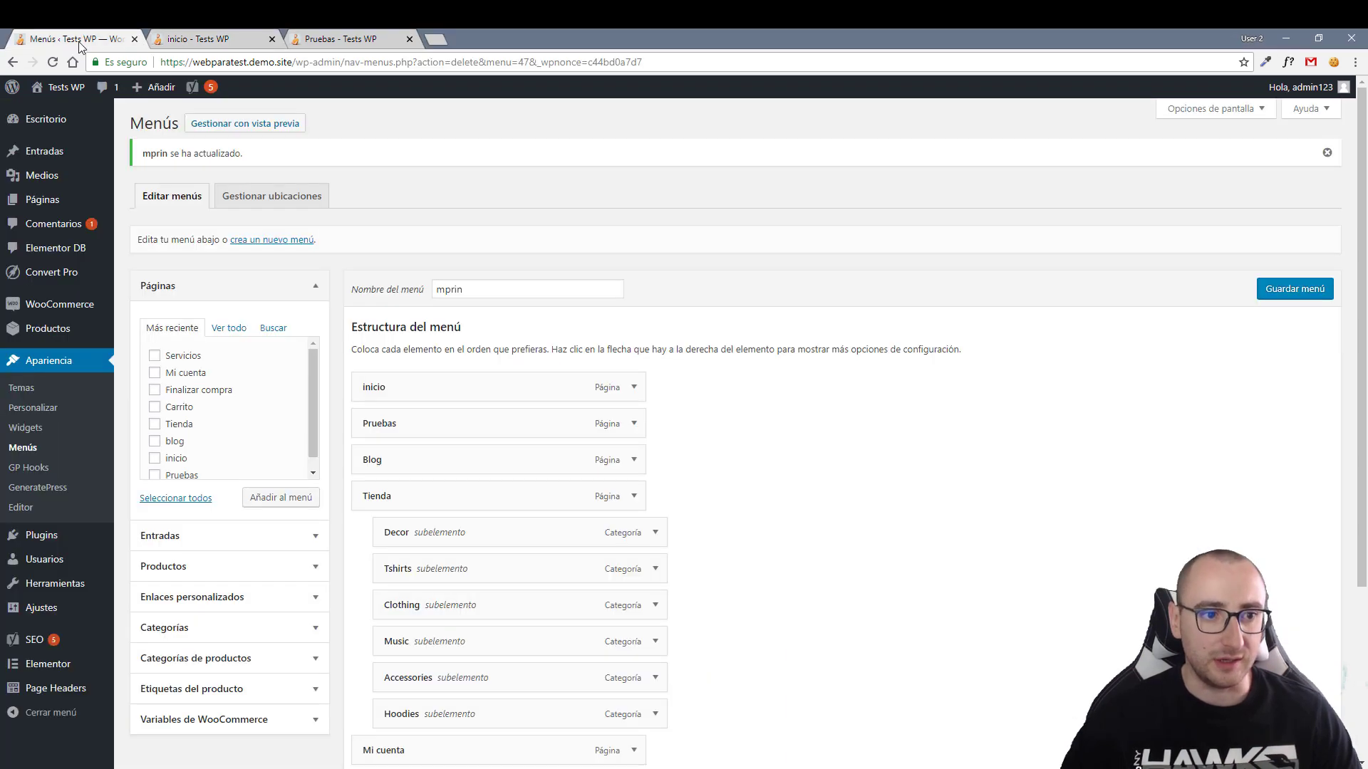
scroll(520, 418, down, 2)
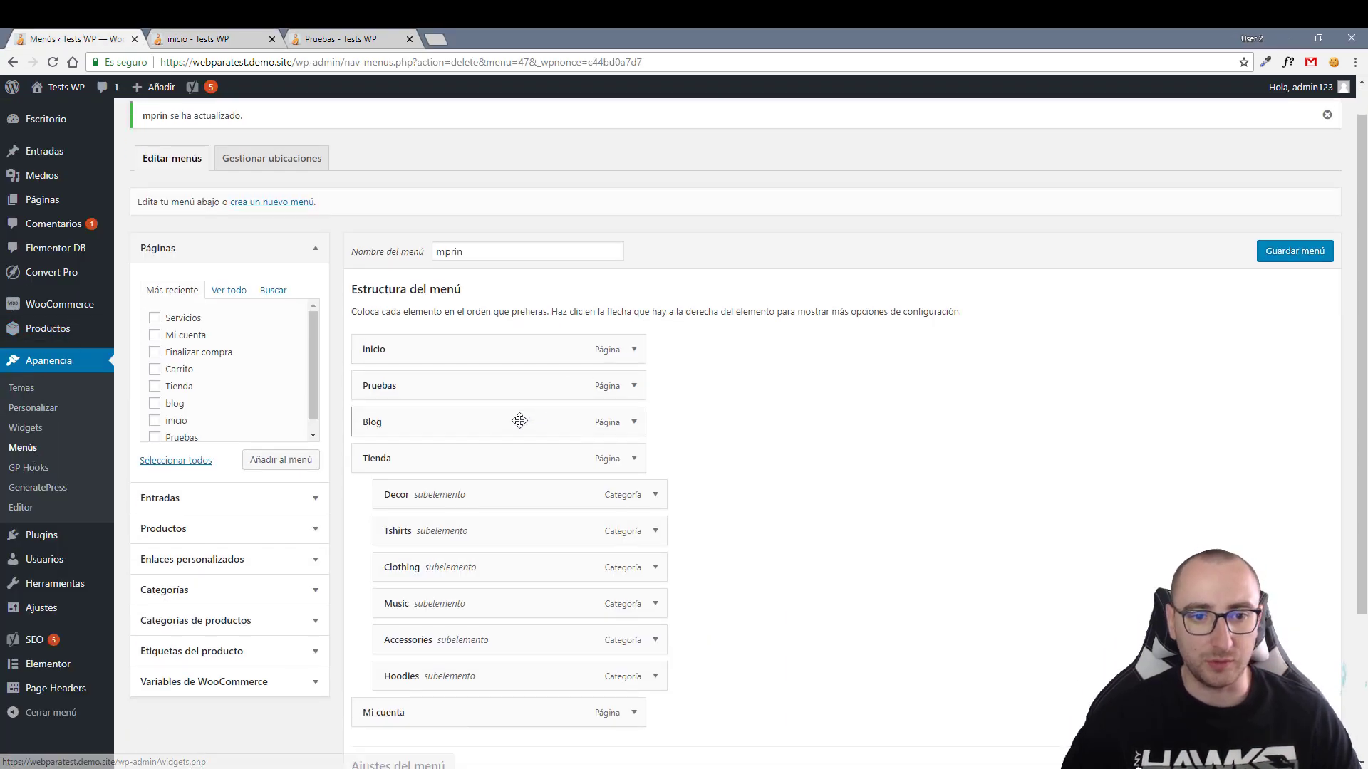
scroll(544, 451, up, 2)
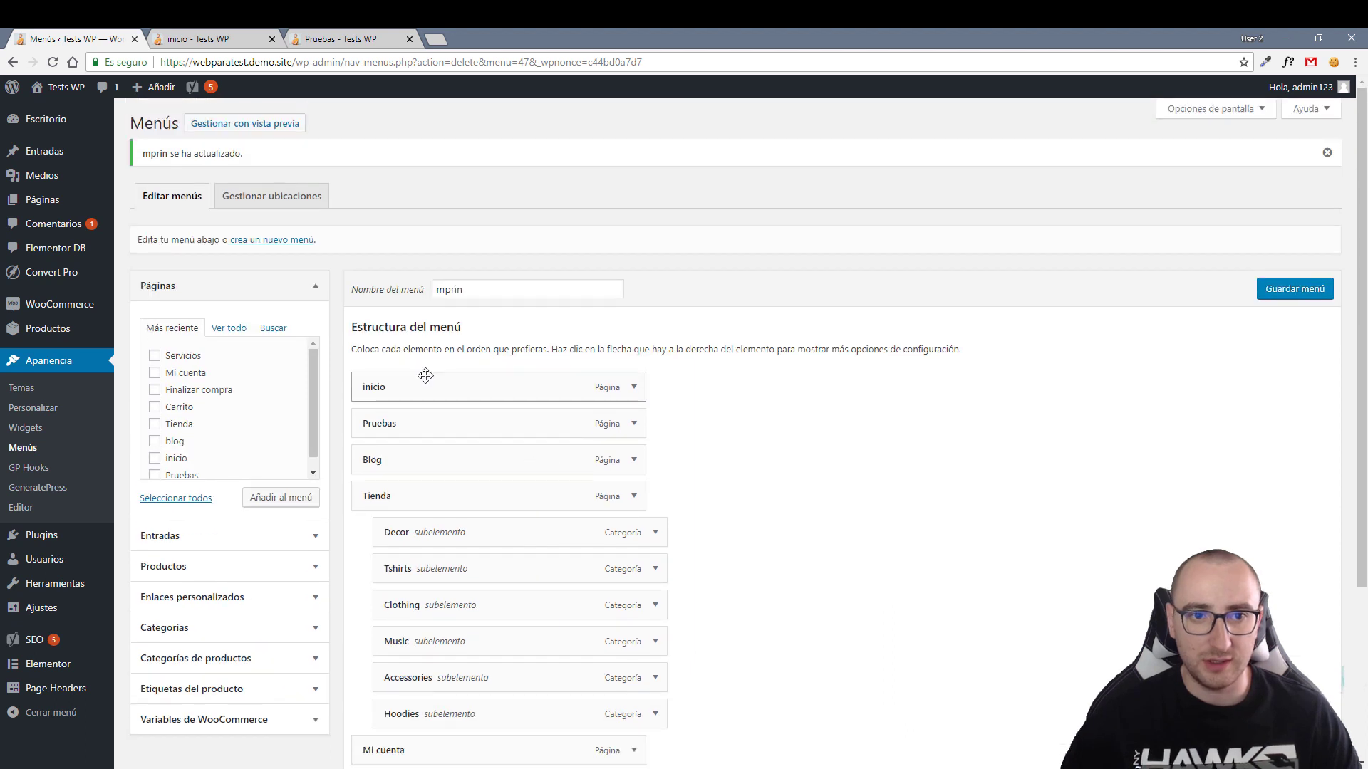
click(275, 246)
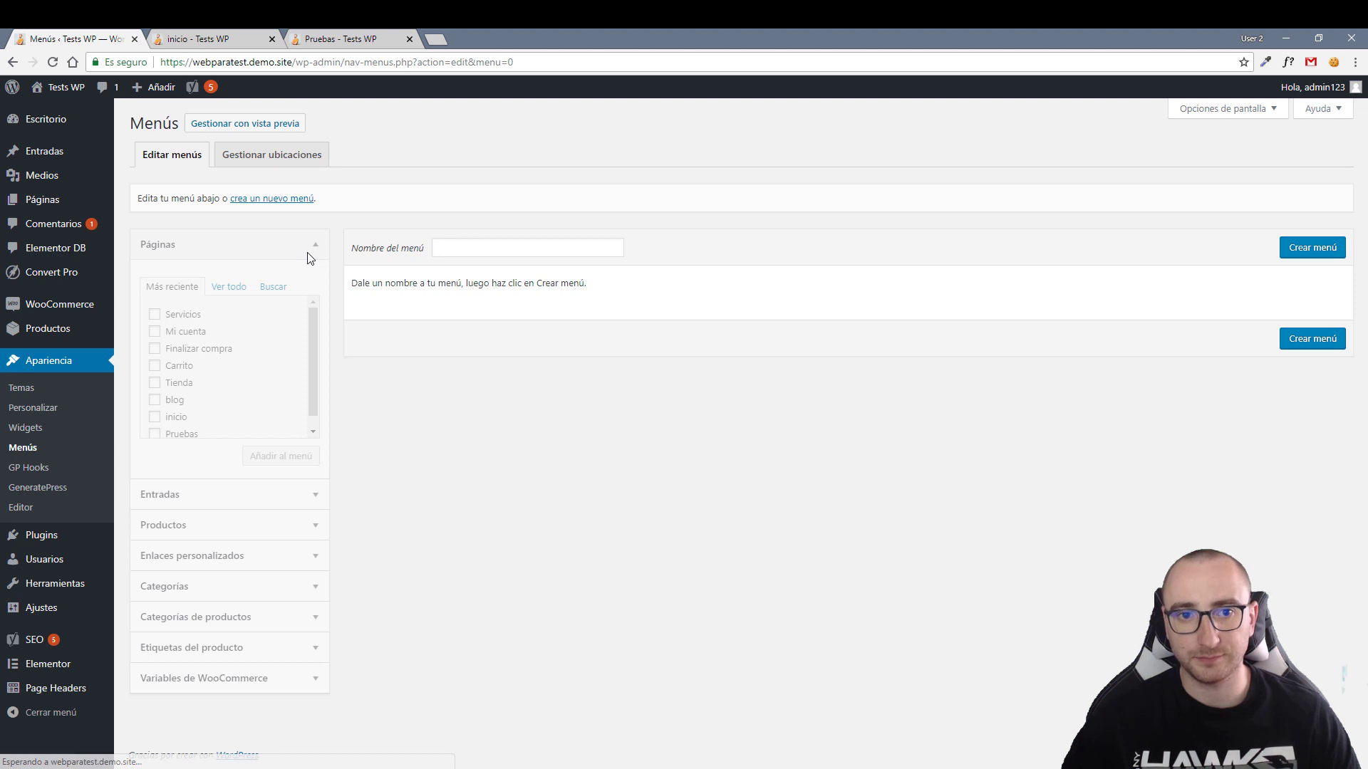
click(454, 247)
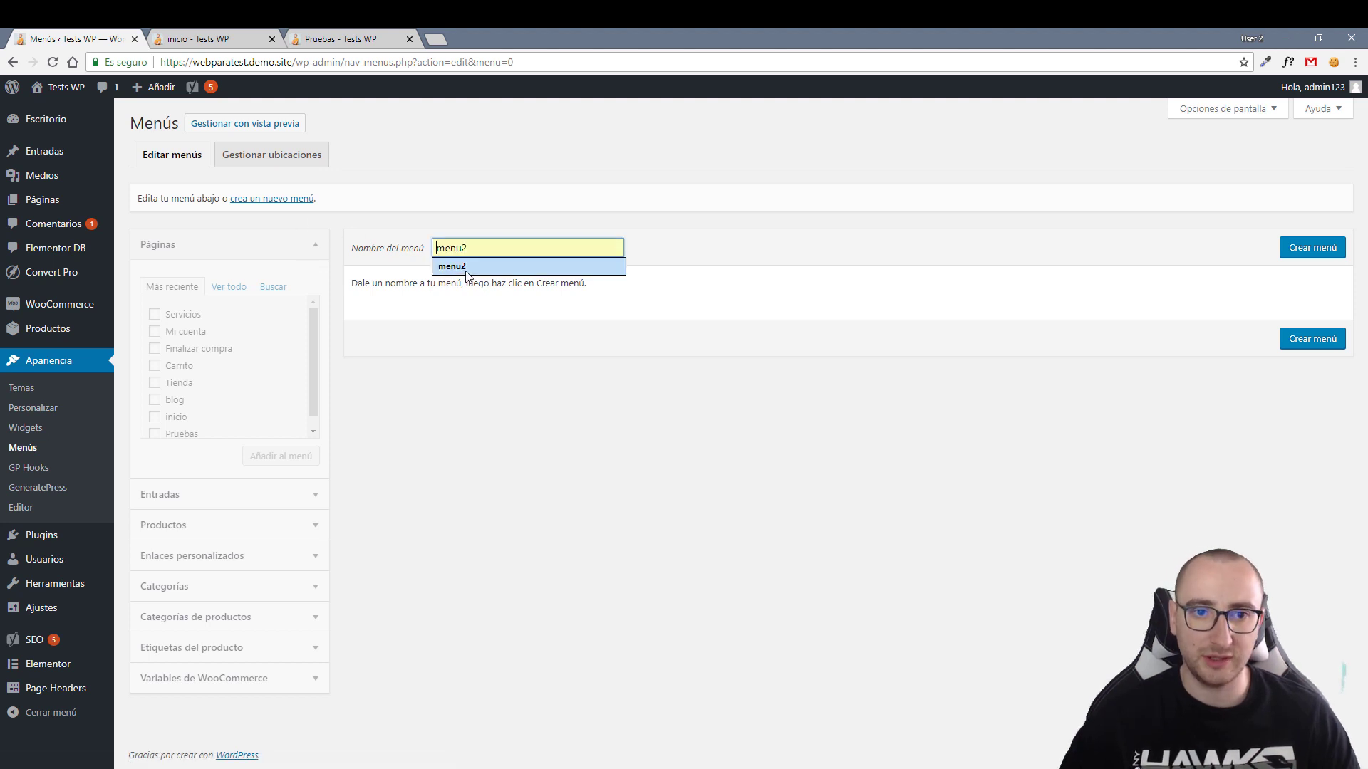
click(470, 265)
click(1284, 255)
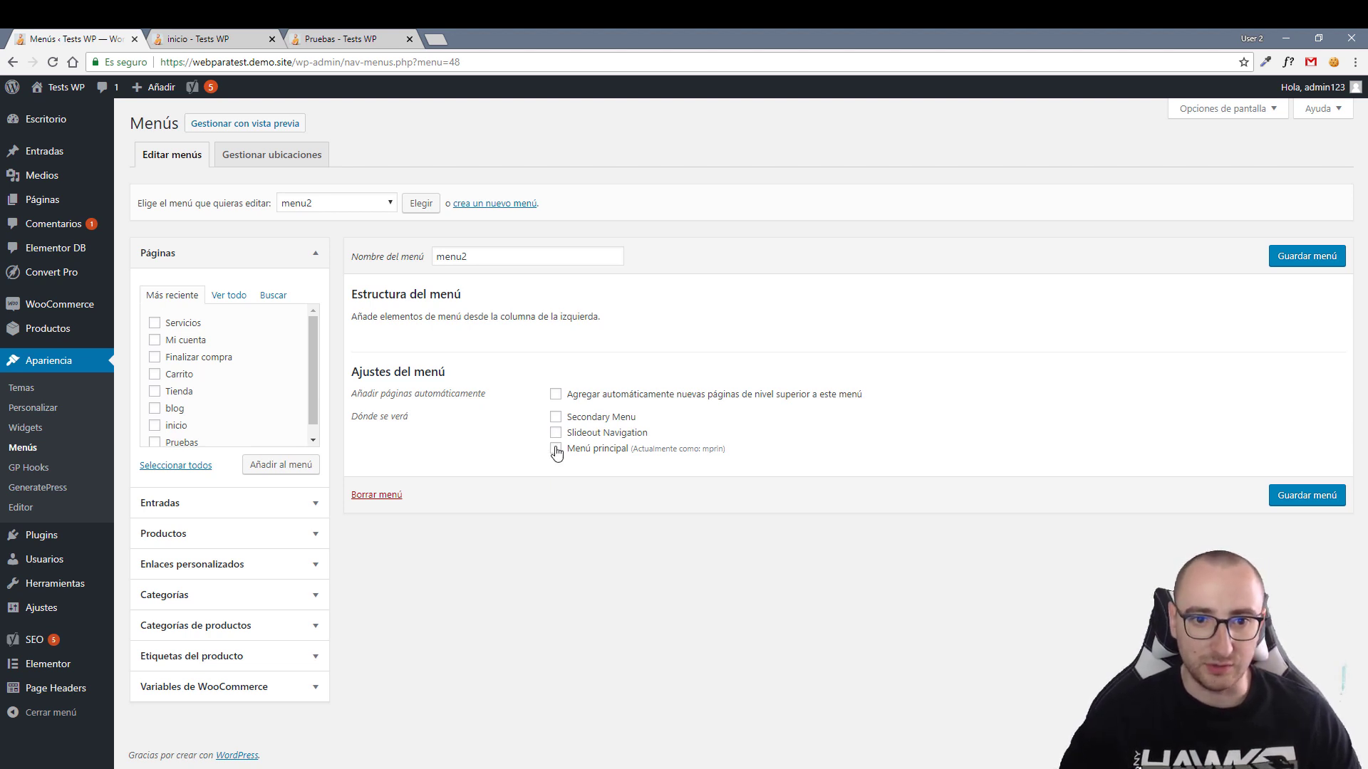
click(555, 449)
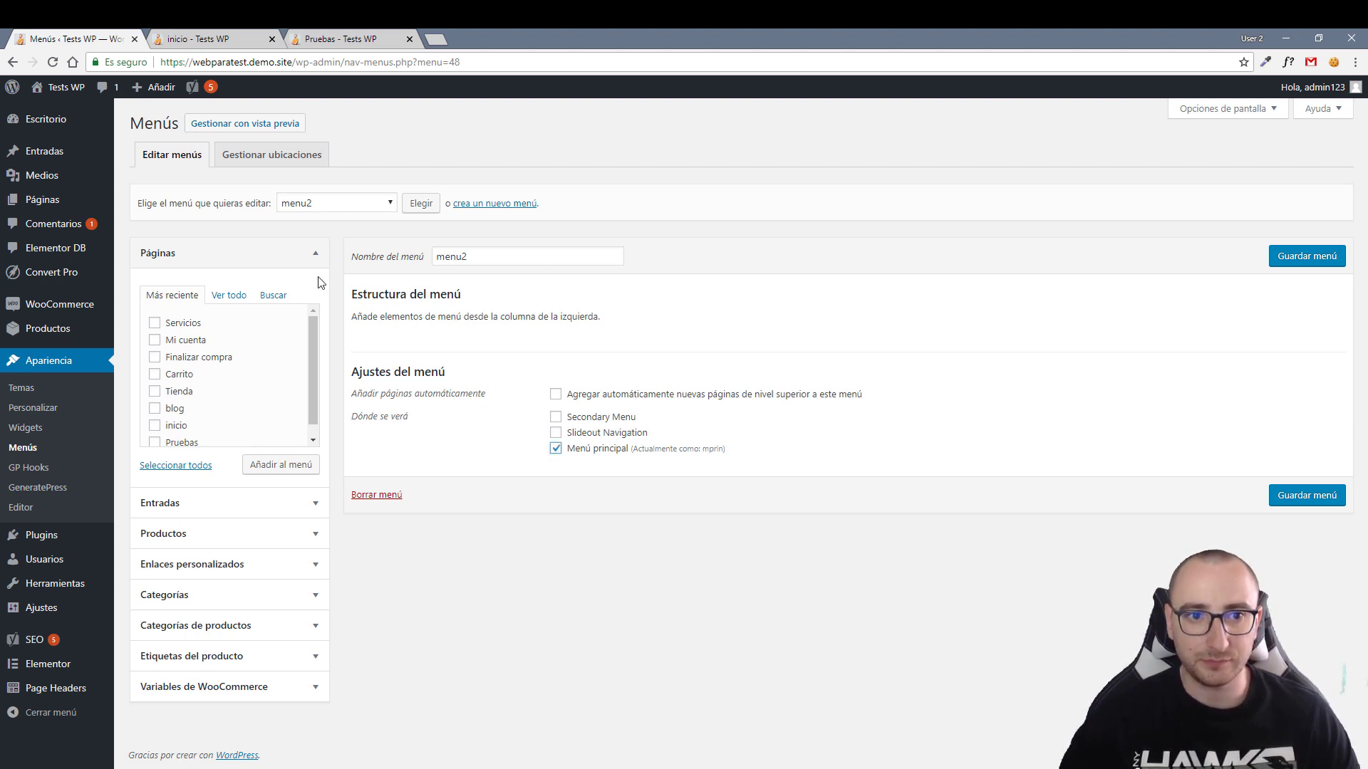
click(306, 258)
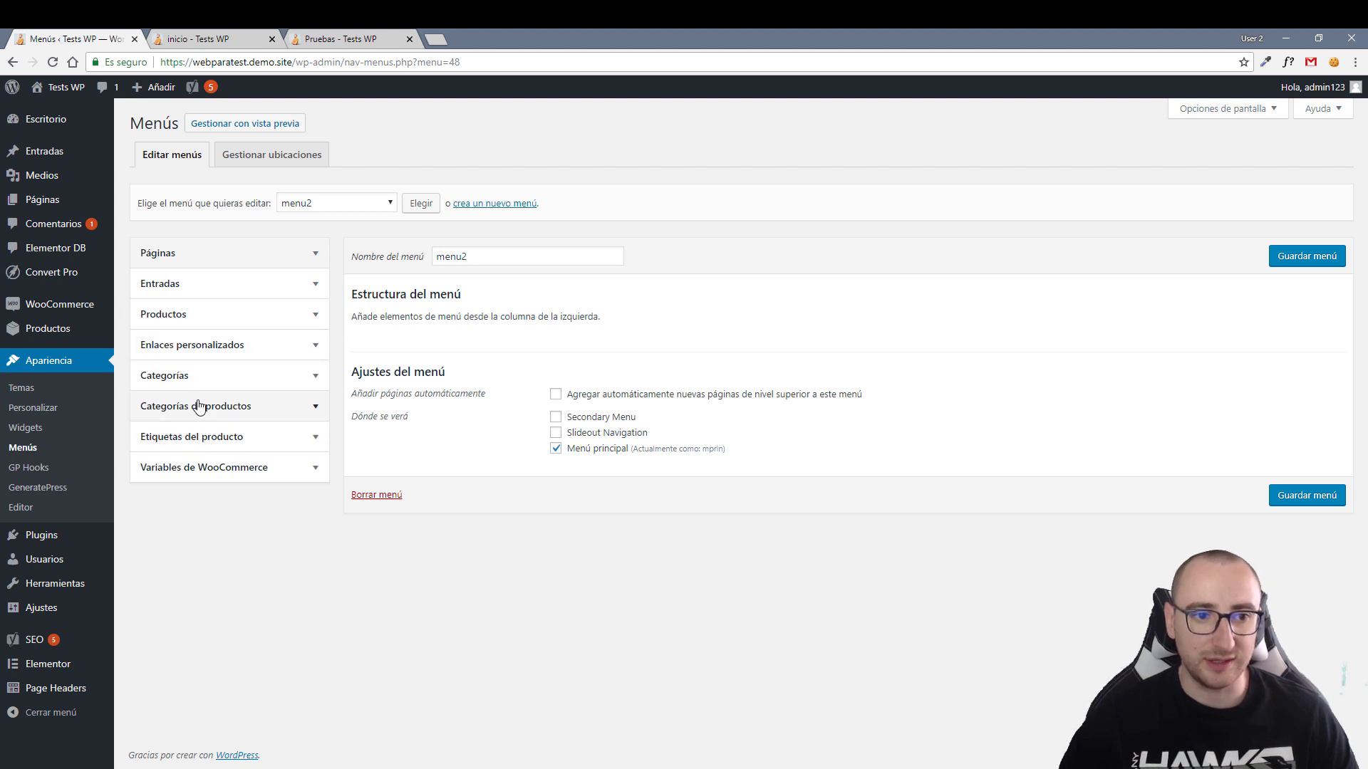
mouse_move(50, 304)
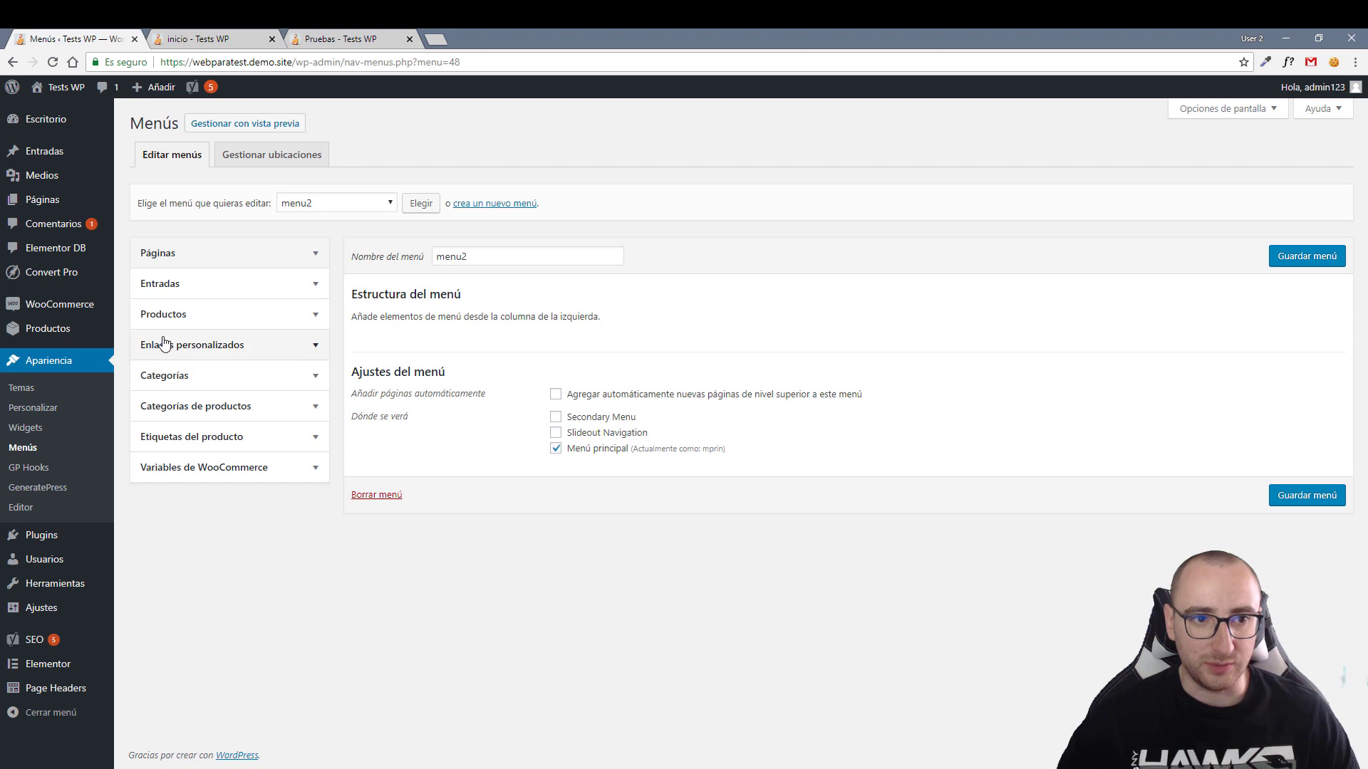
click(306, 322)
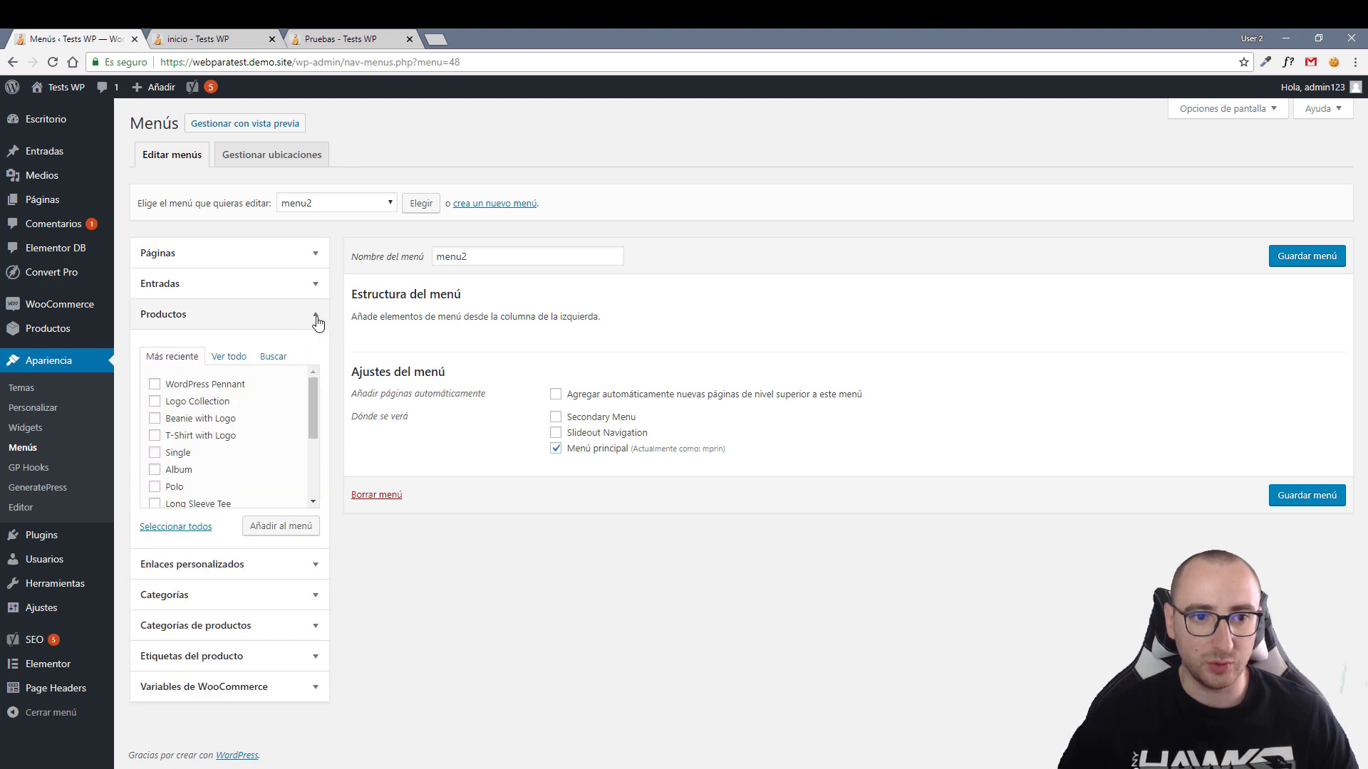
click(315, 316)
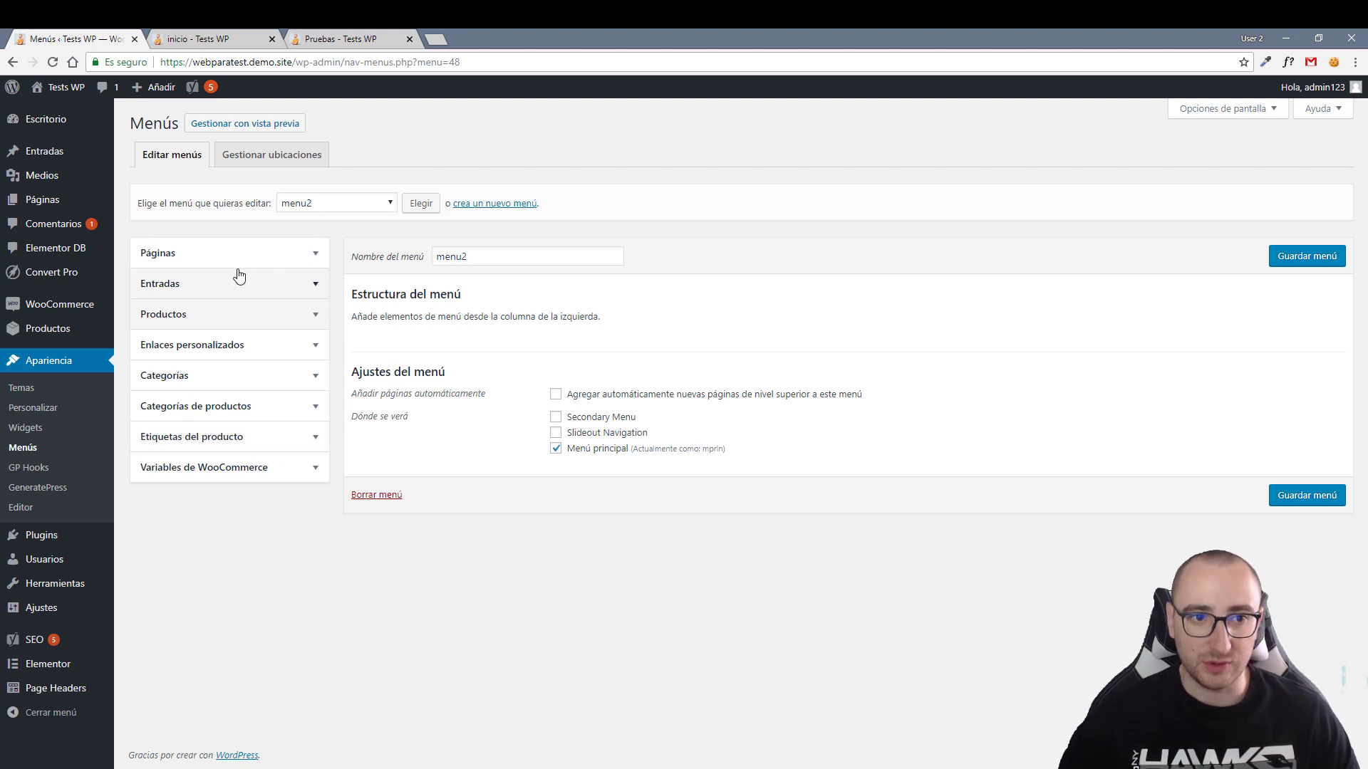
Add the pages Servicios, blog, inicio and Pruebas to menu2.
click(283, 255)
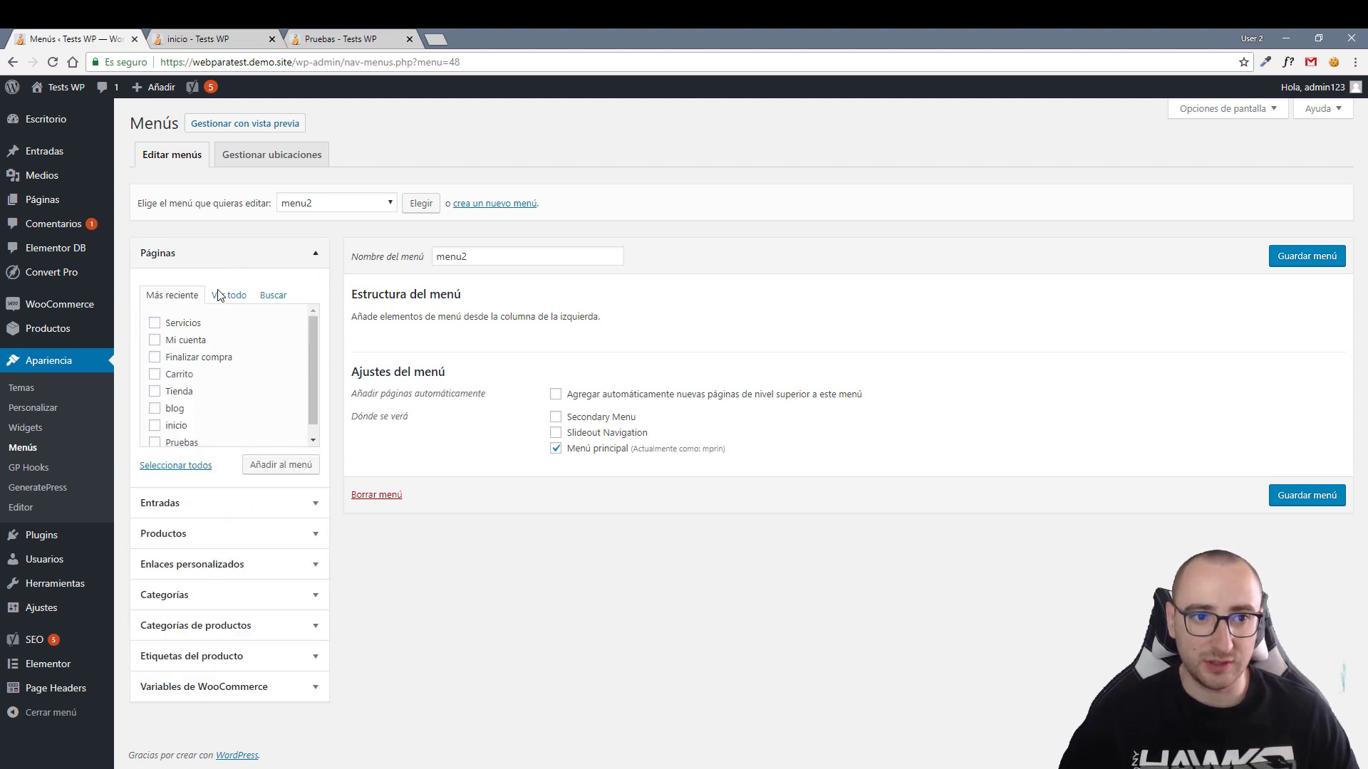
click(156, 324)
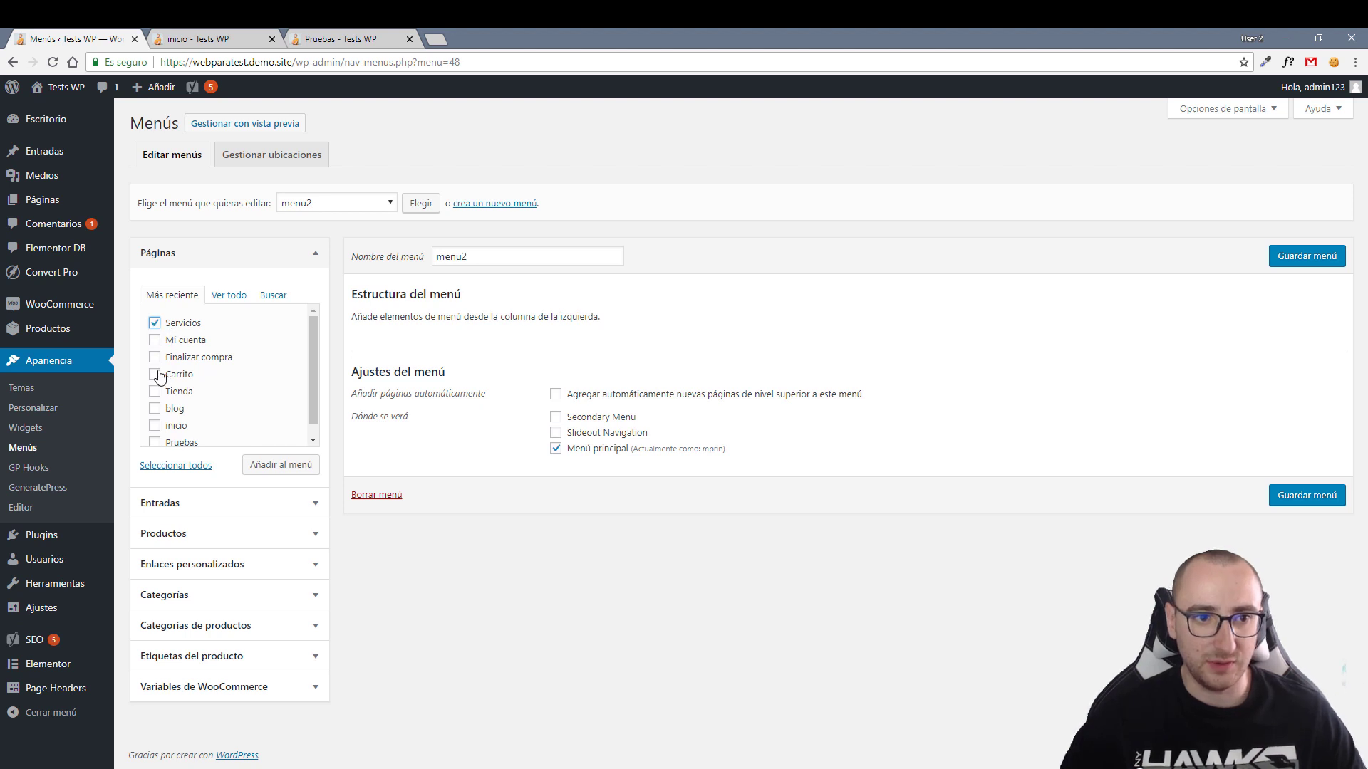
click(161, 409)
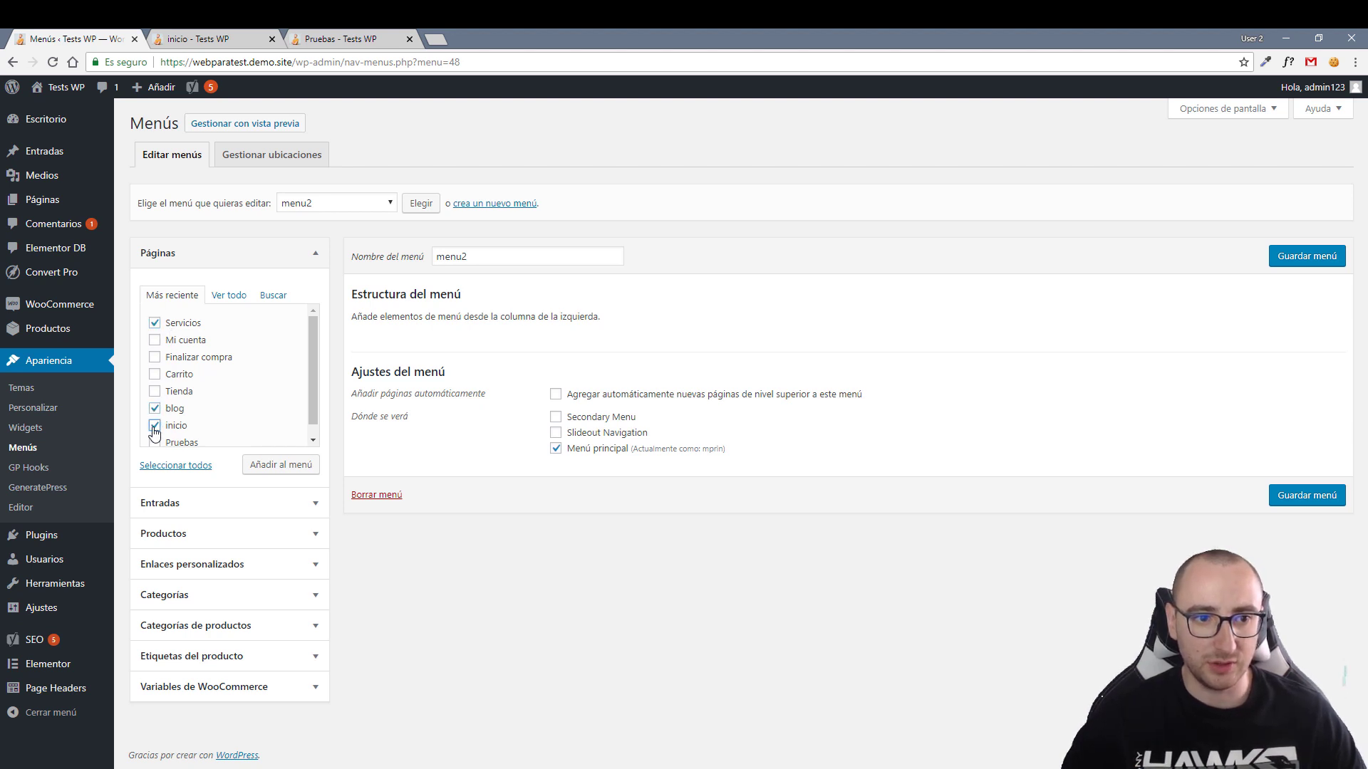
click(155, 426)
scroll(156, 431, down, 1)
click(282, 468)
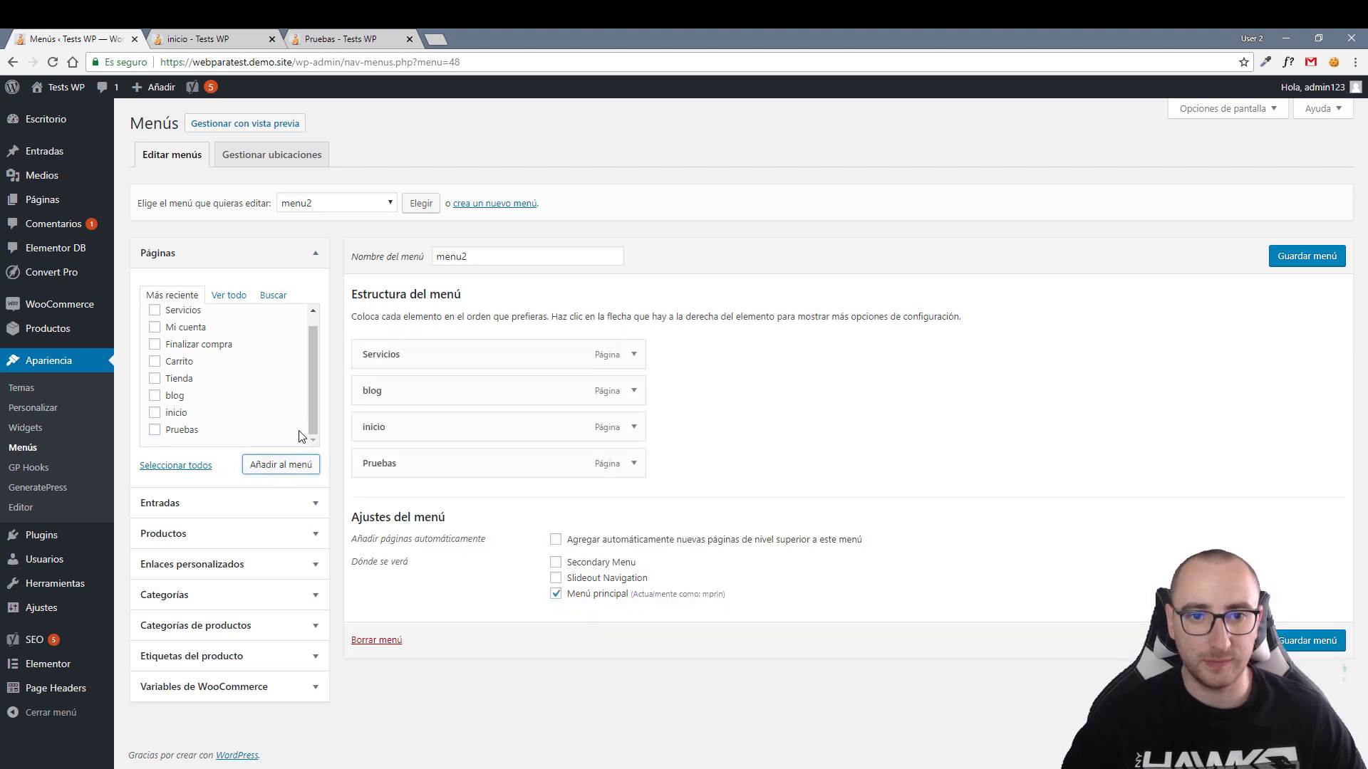
Move the inicio item to the start of the menu and change its navigation label to Inicio.
drag(399, 391, 404, 354)
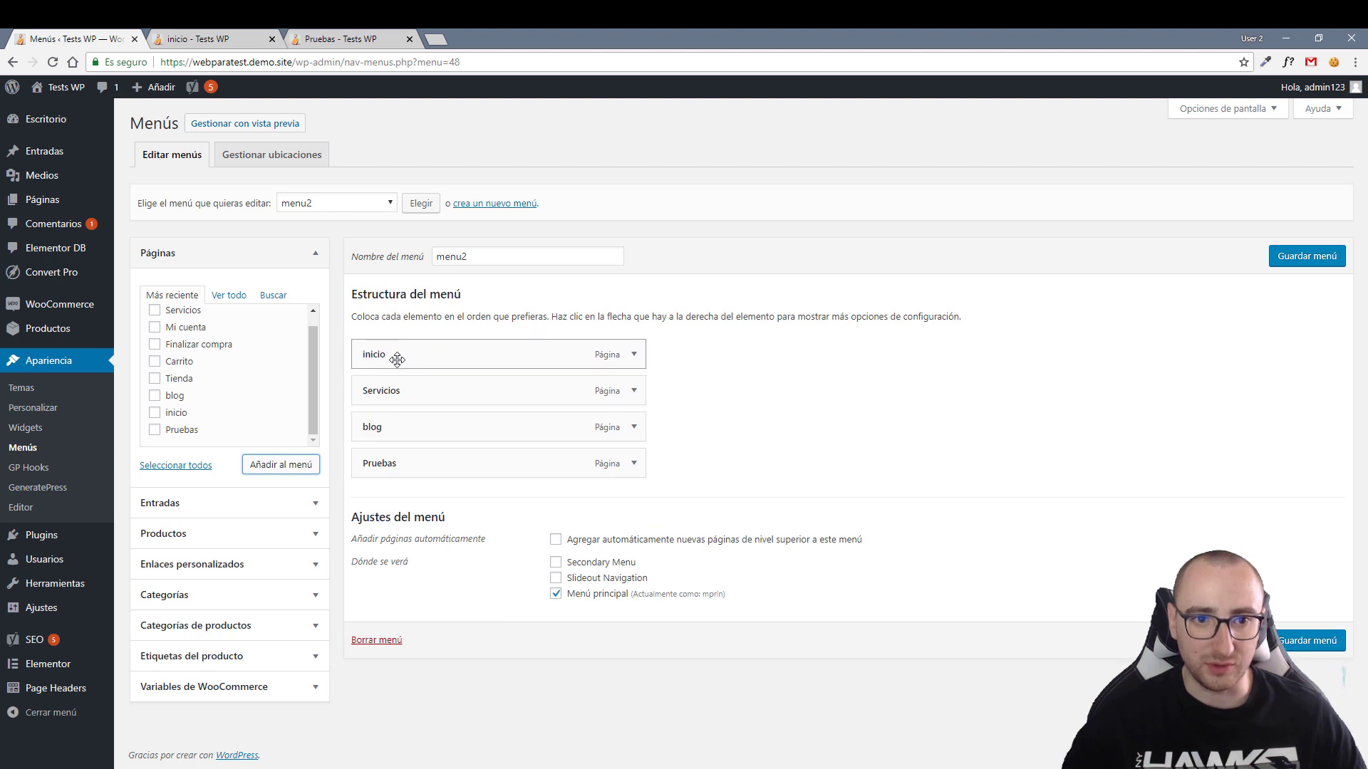
click(633, 354)
click(365, 404)
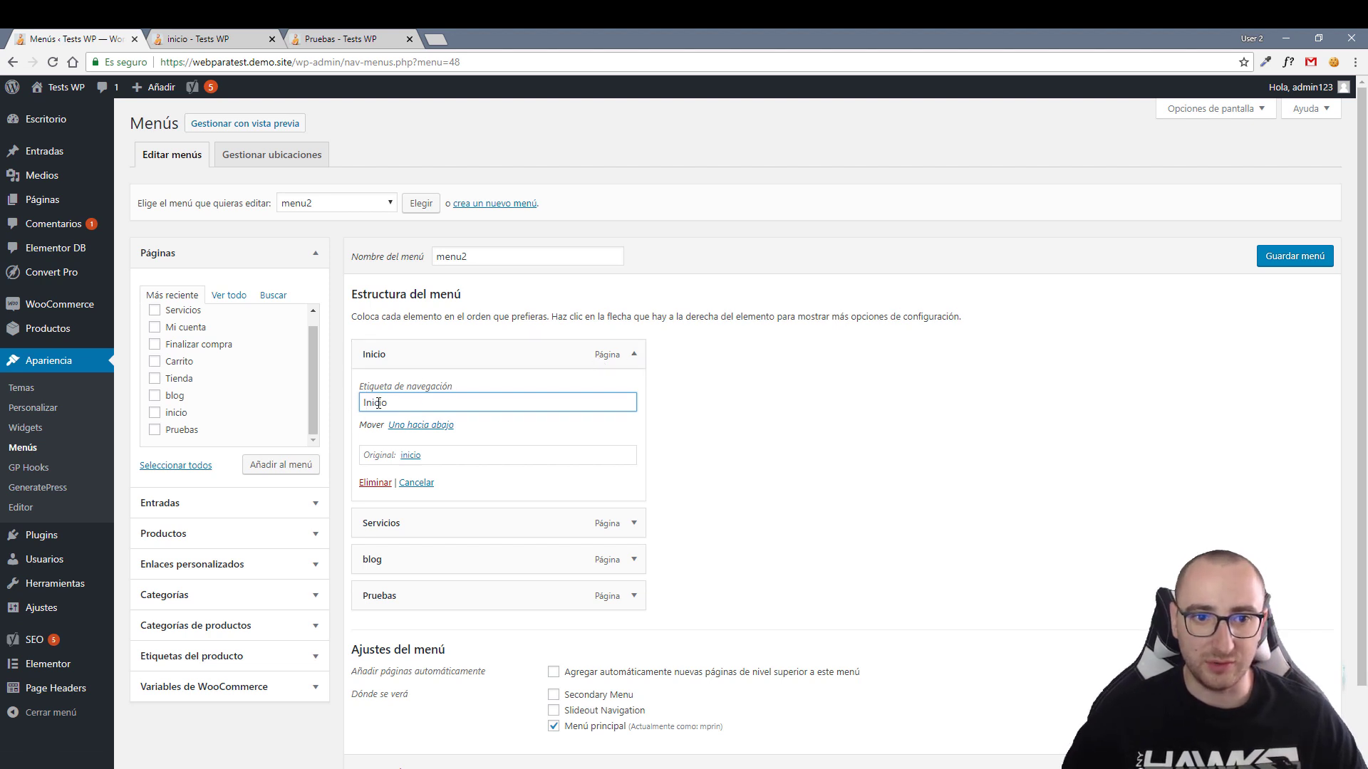
click(633, 354)
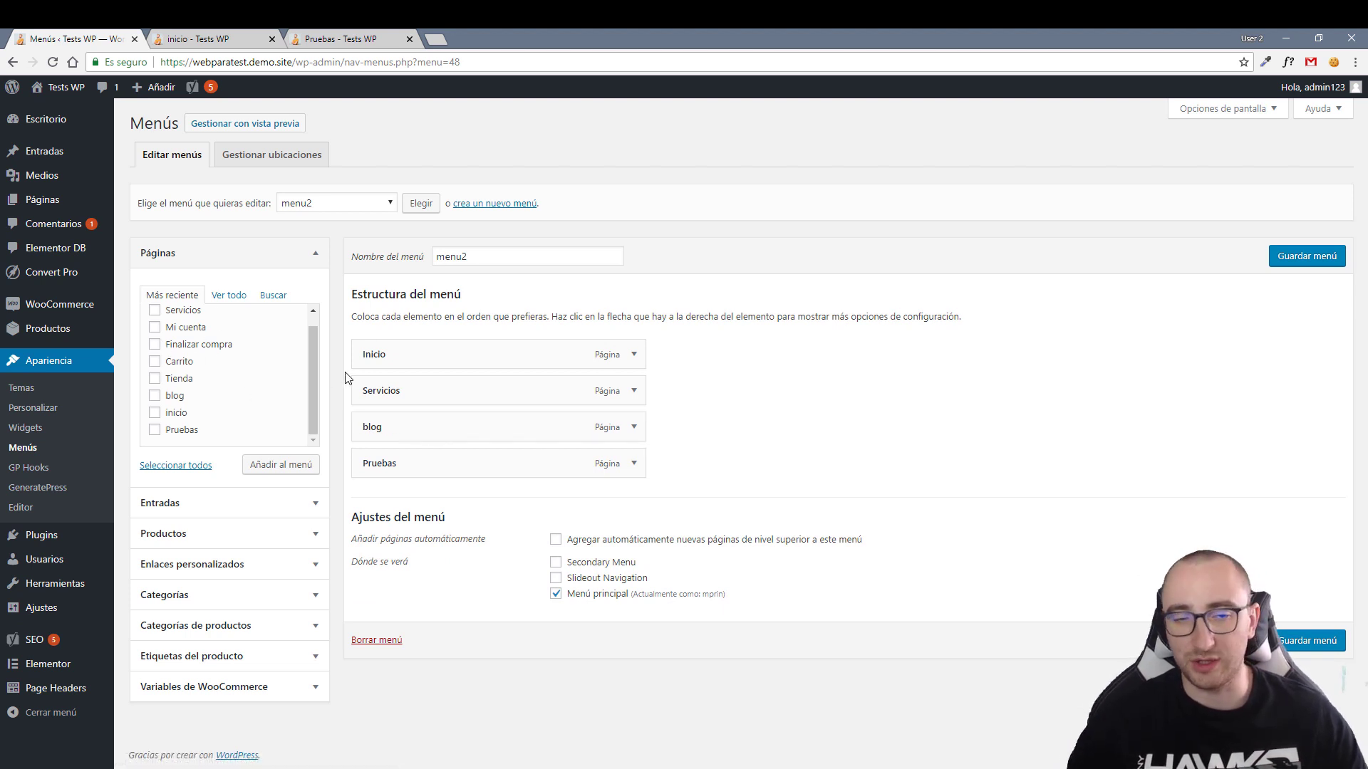
Change the blog item's navigation label to Blog and move the item below Pruebas.
click(633, 426)
click(365, 475)
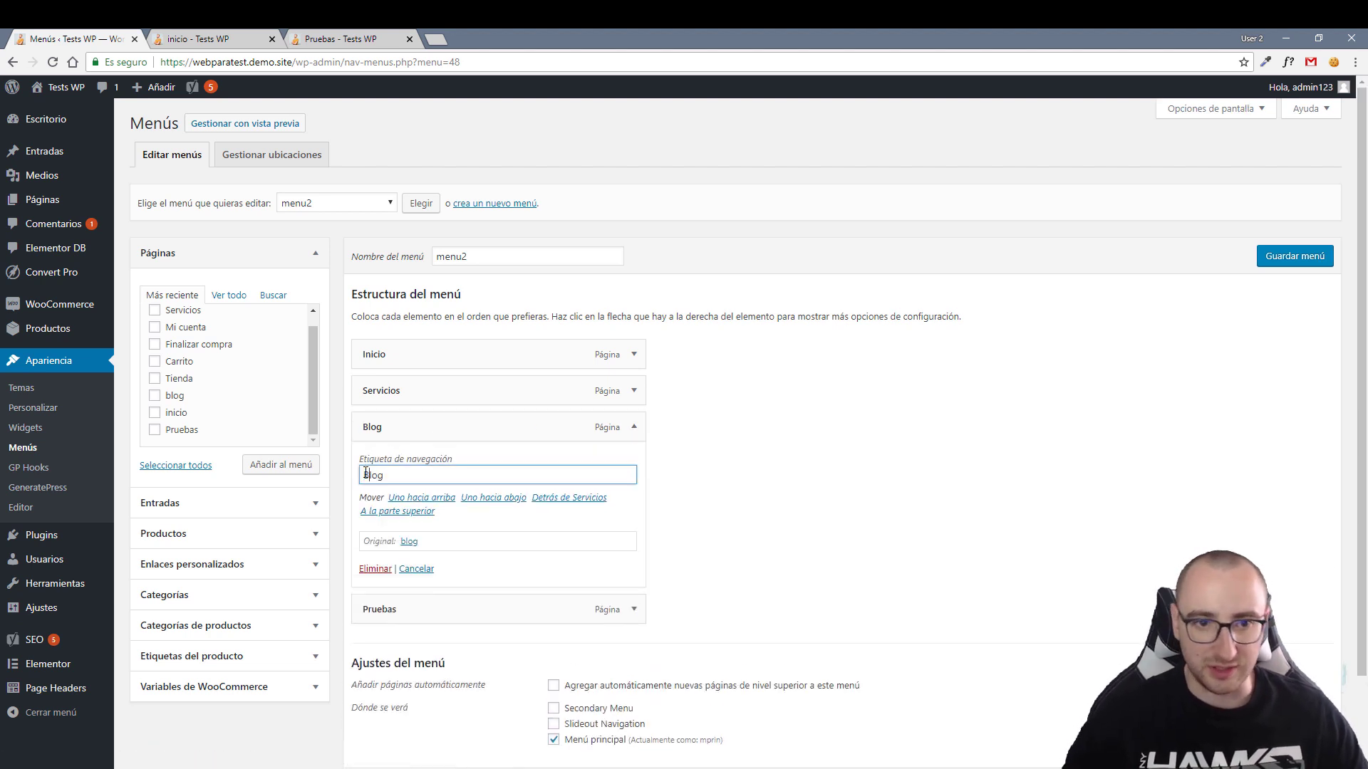
click(633, 427)
drag(544, 420, 409, 470)
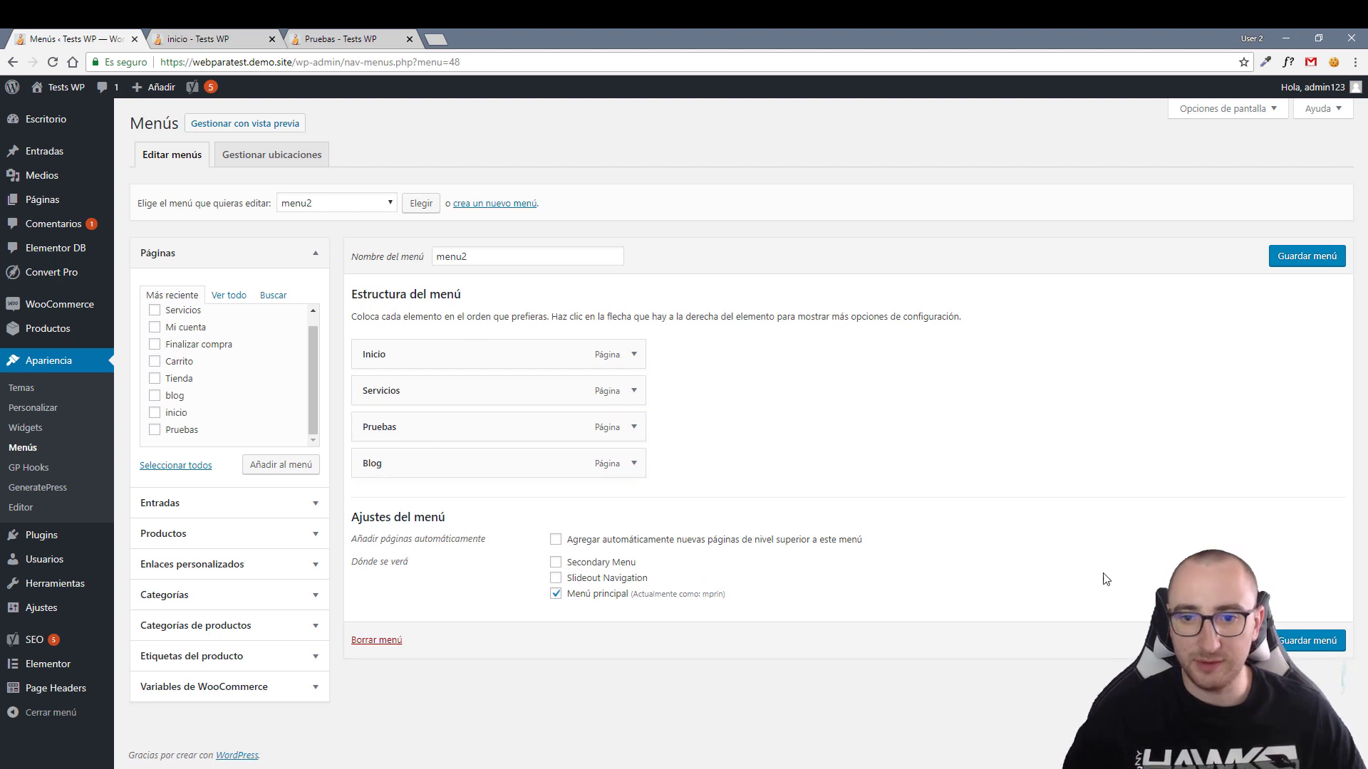
Save menu2 and reload the site's home page to check its navigation bar.
click(1309, 640)
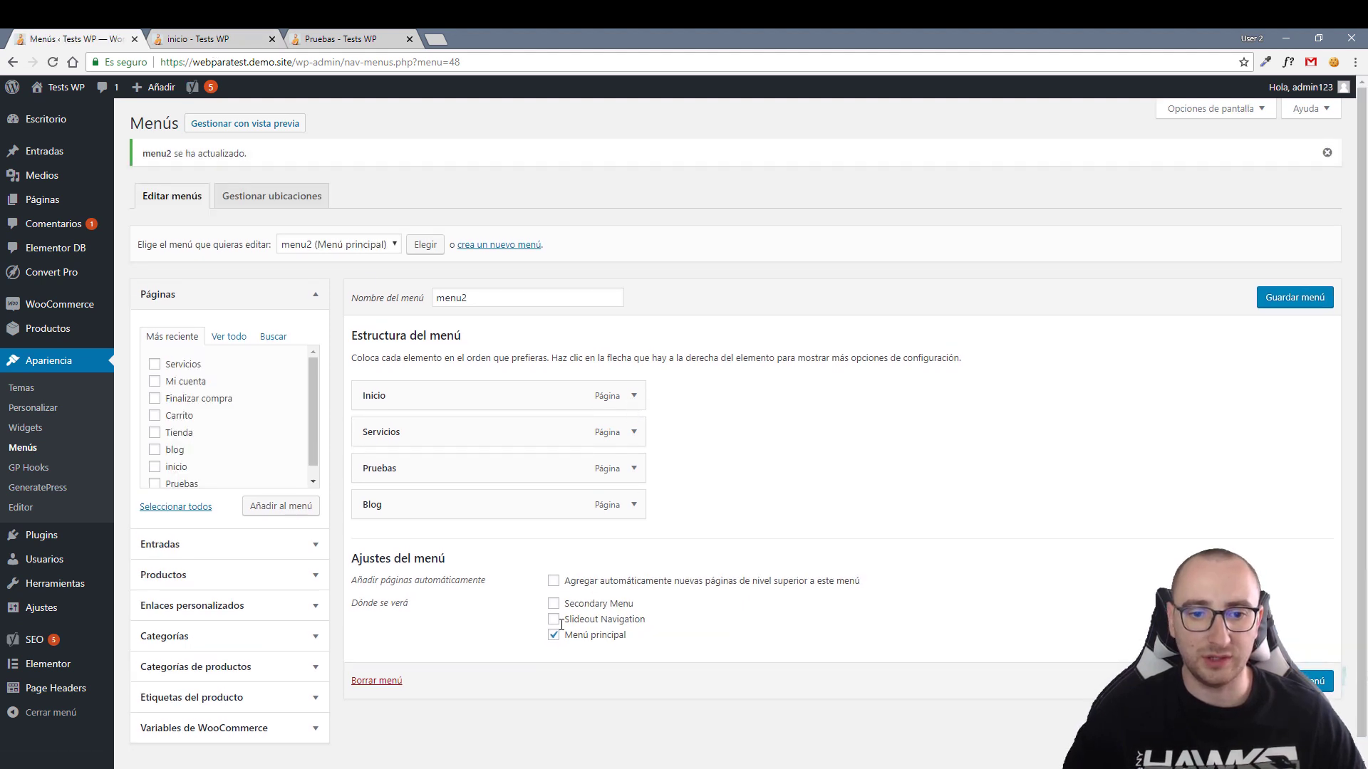
click(187, 40)
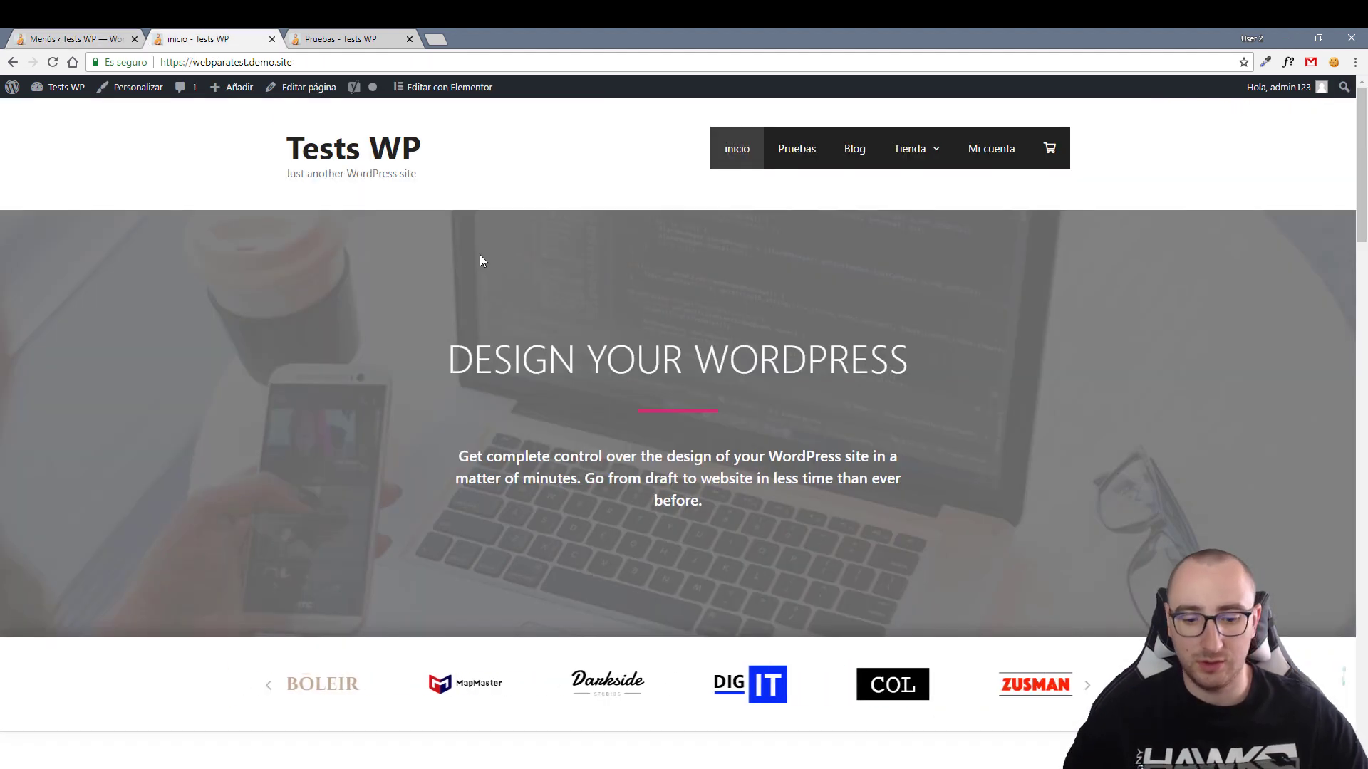
key(F5)
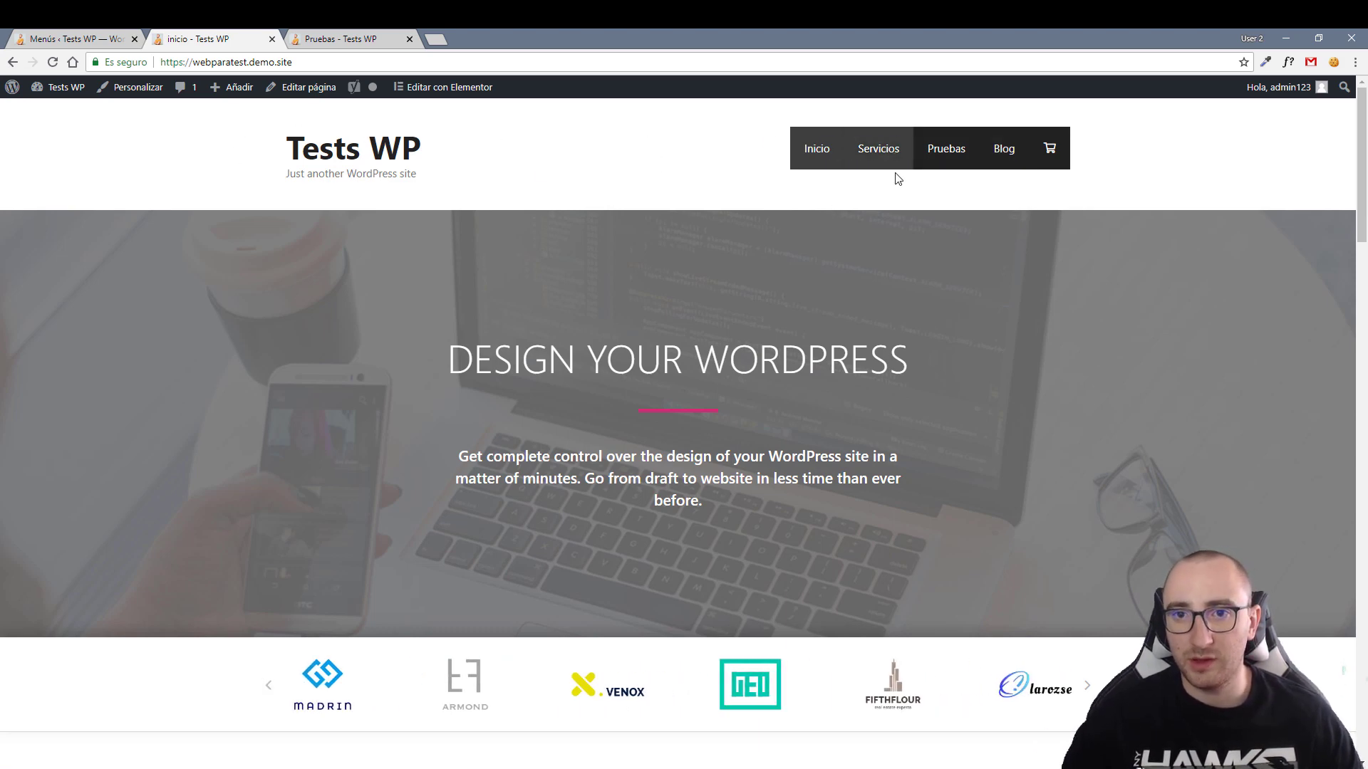
Return to the menu editor and add the Tienda page to menu2.
click(79, 39)
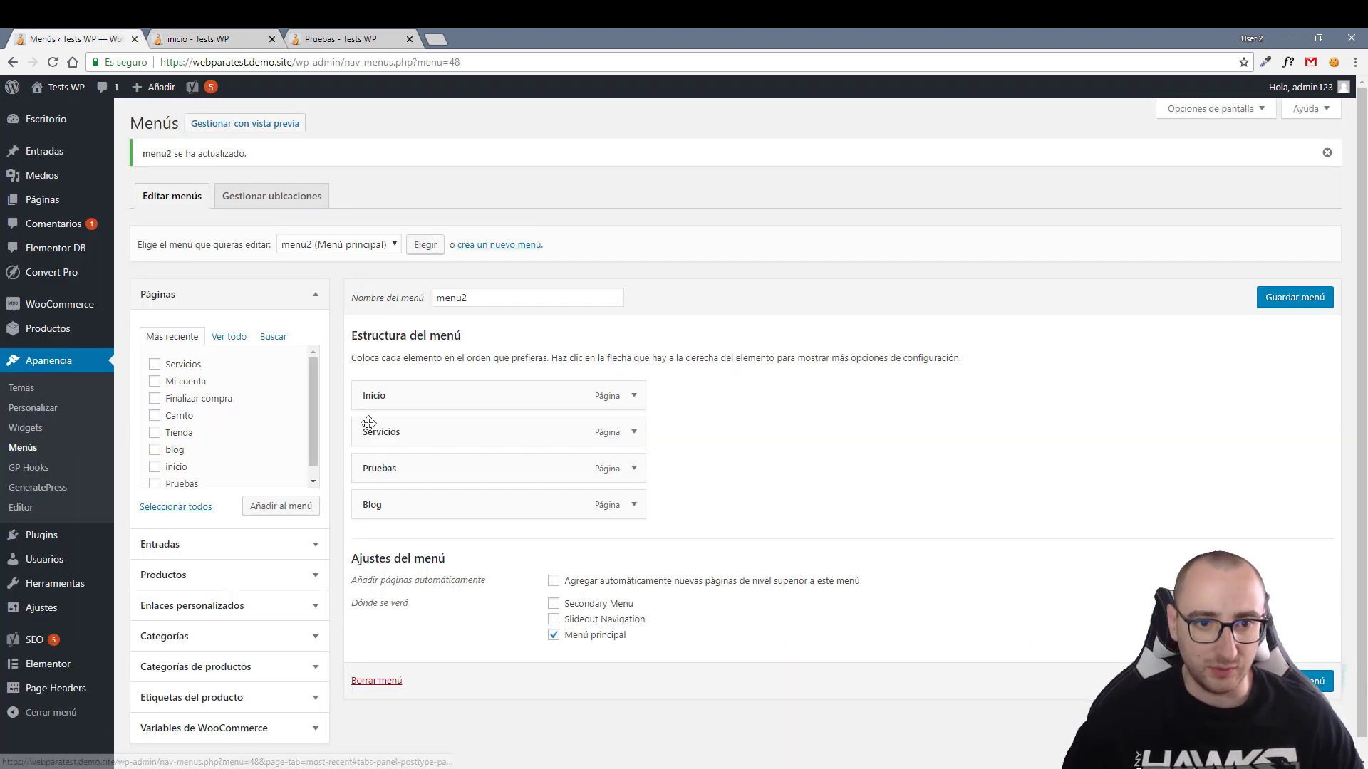
scroll(170, 440, down, 1)
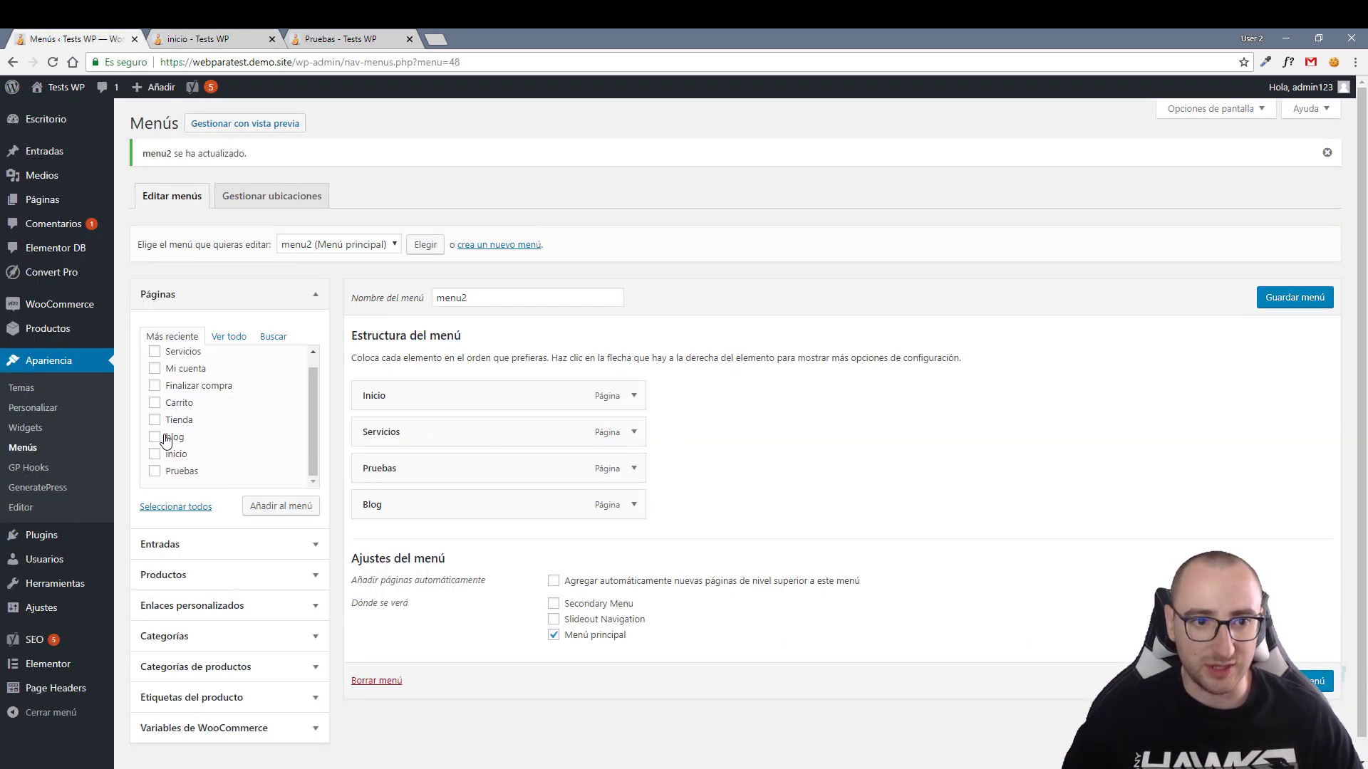
click(298, 577)
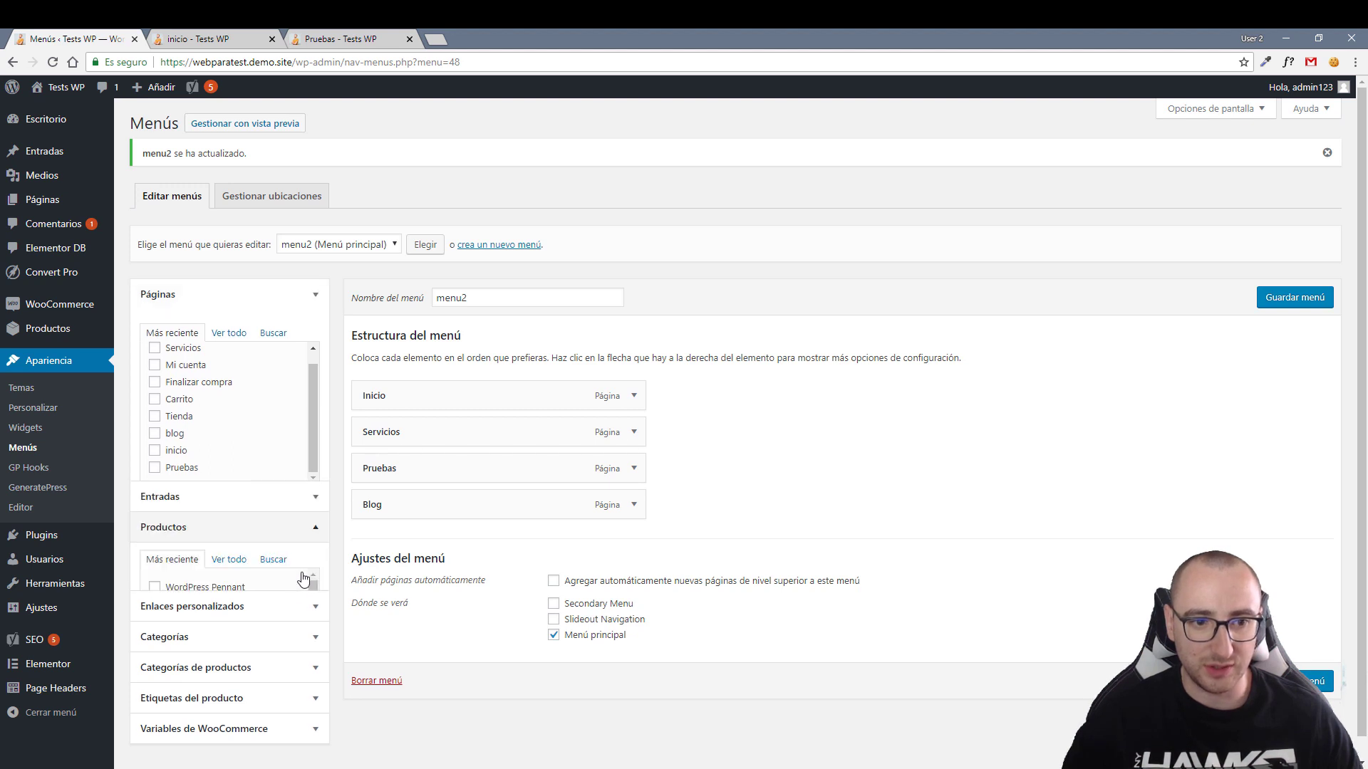
click(304, 358)
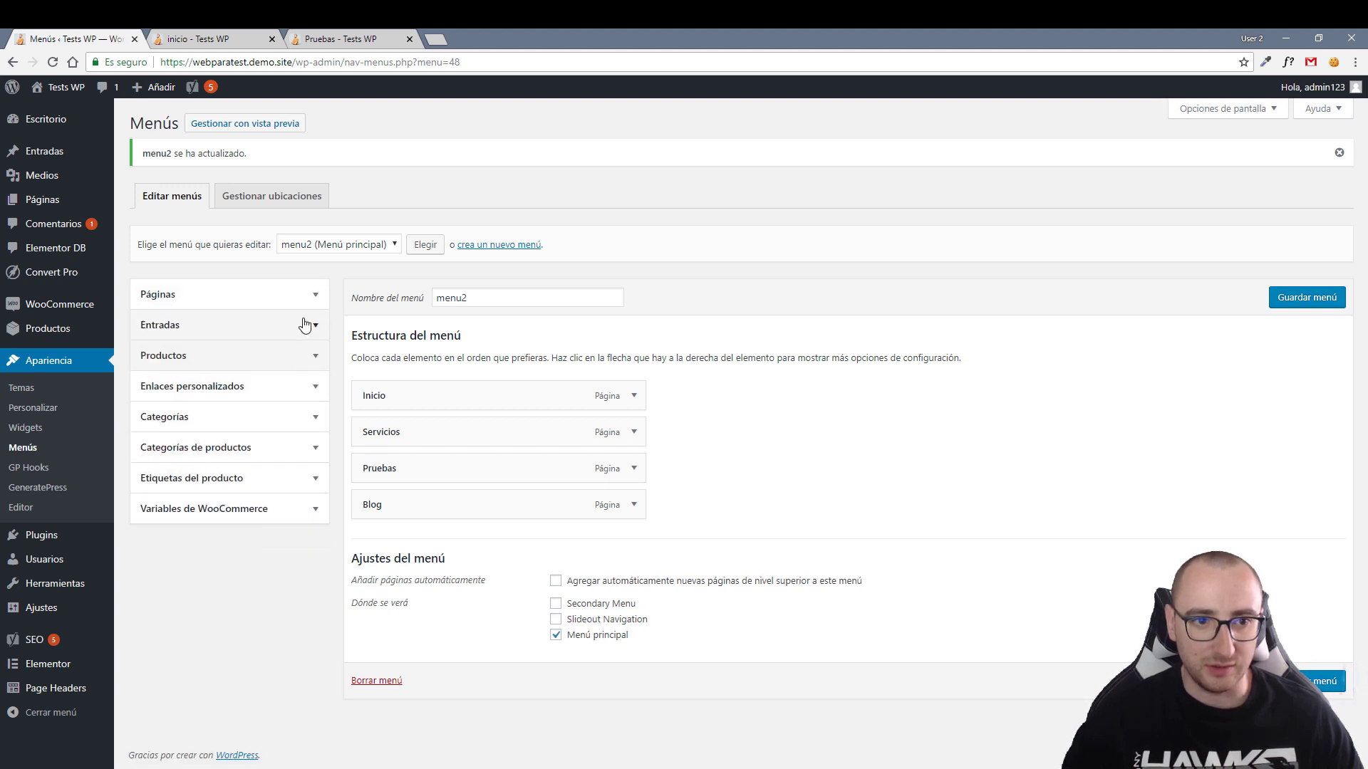
click(305, 325)
click(304, 294)
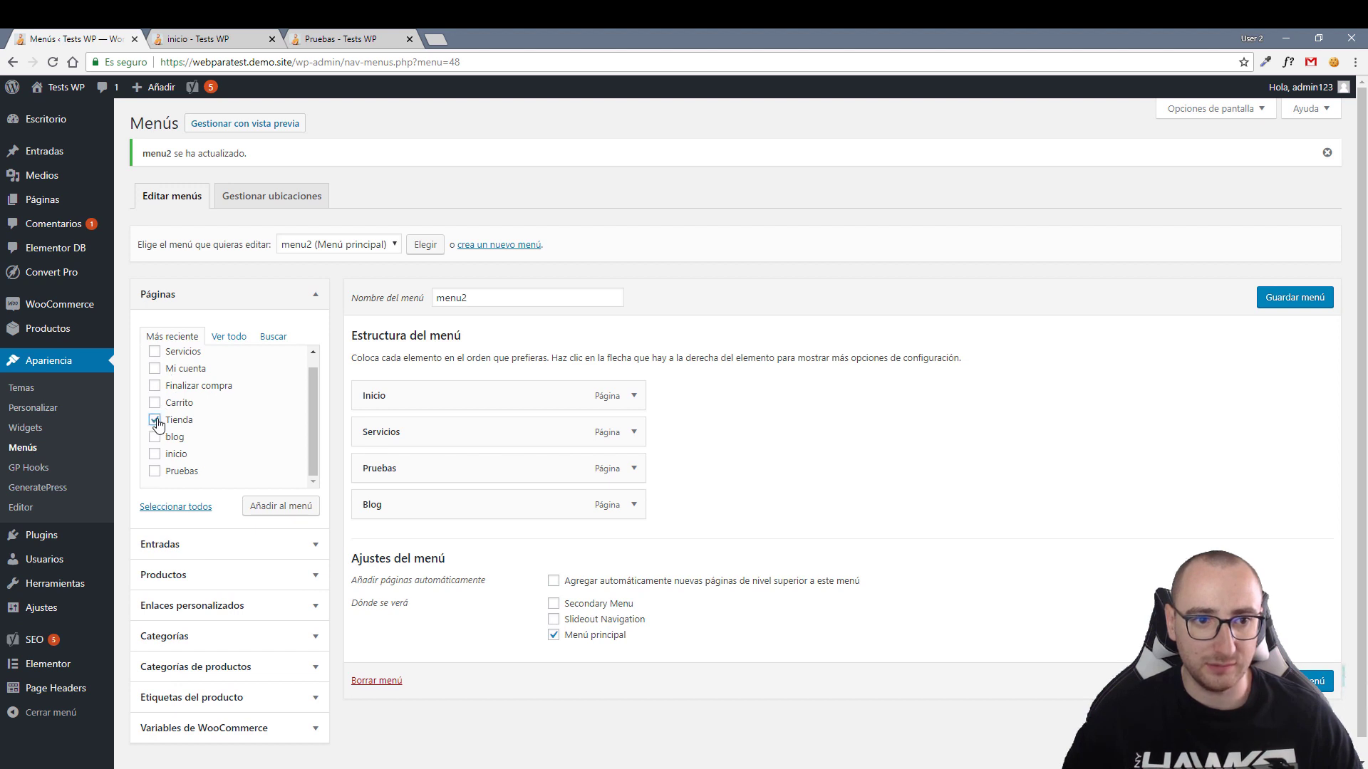
click(288, 509)
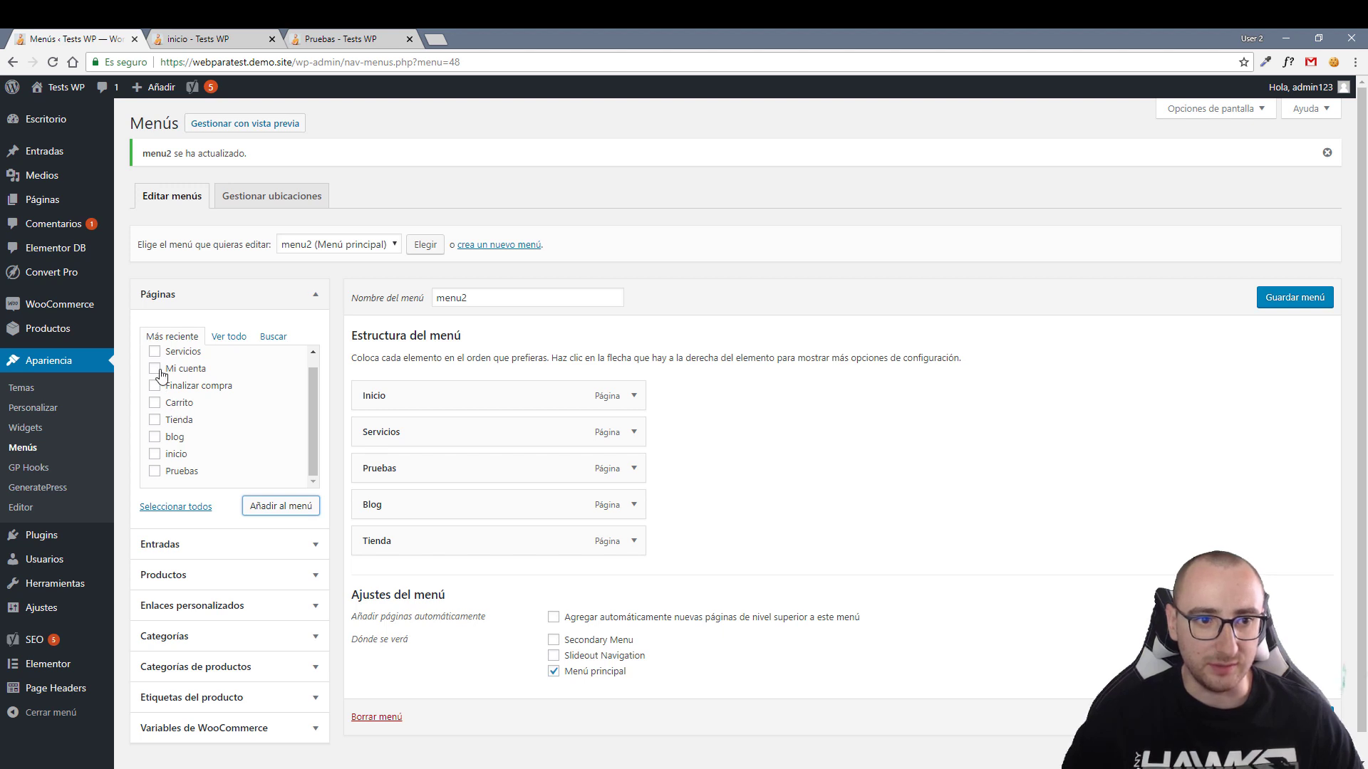
Add the pages Mi cuenta and Finalizar compra to menu2.
click(155, 369)
scroll(154, 410, up, 1)
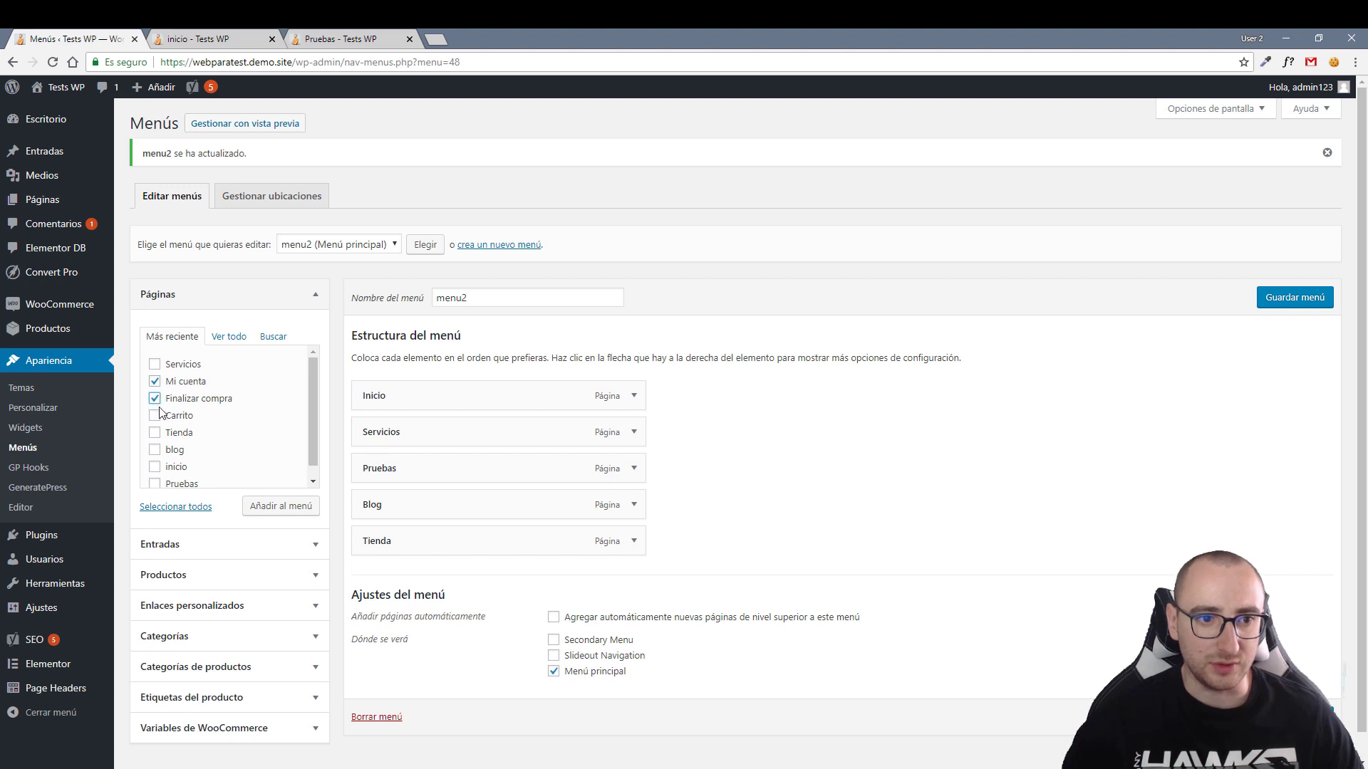
click(155, 401)
click(272, 508)
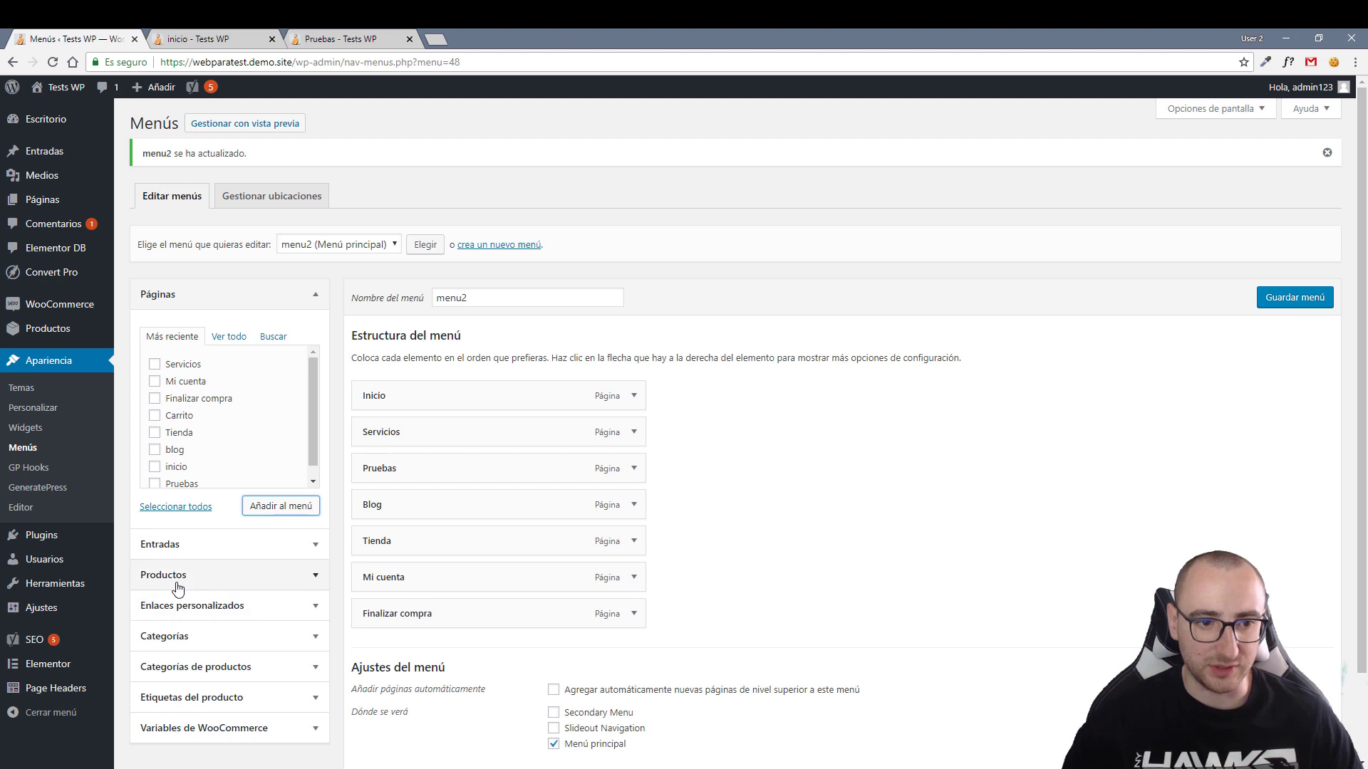
Nest Mi cuenta and Finalizar compra as subitems of Tienda and move that group directly below Inicio.
mouse_move(500, 589)
mouse_down()
mouse_move(437, 574)
mouse_move(477, 575)
mouse_up()
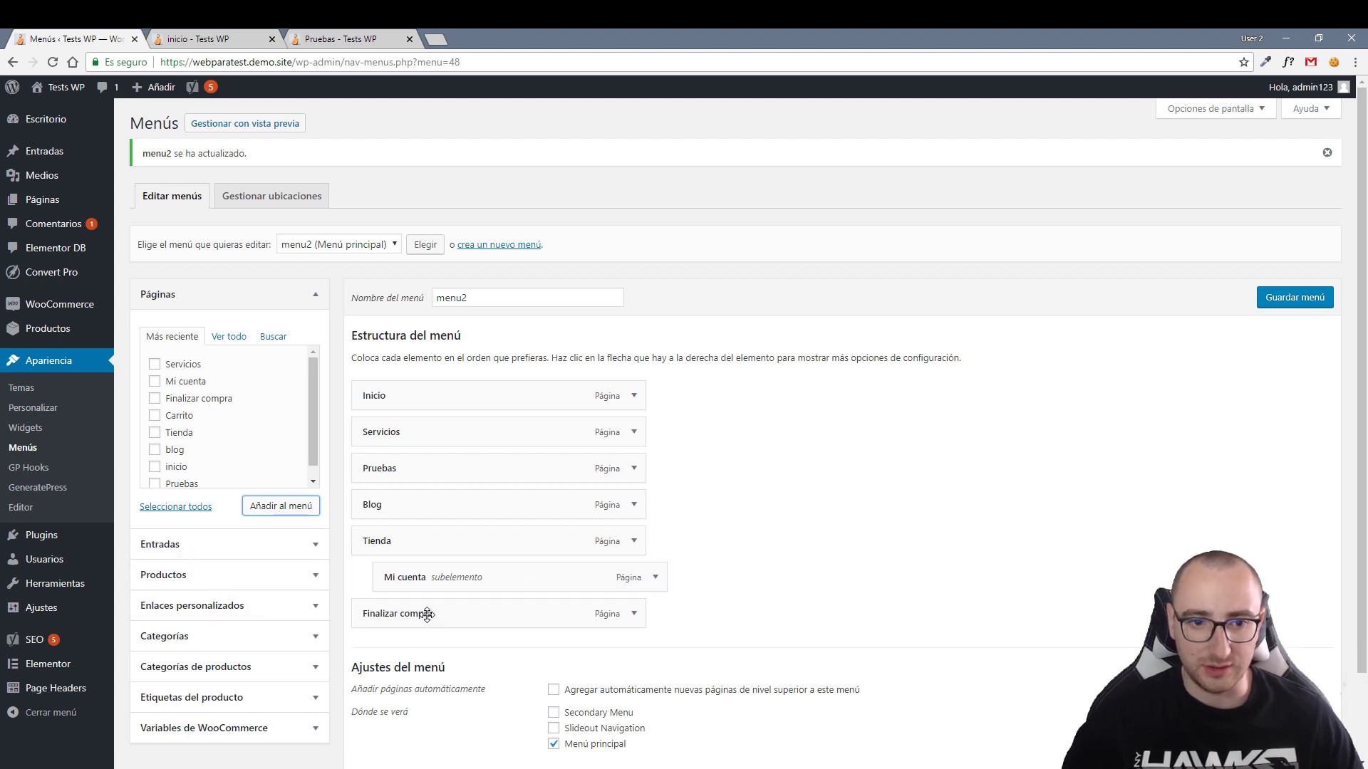
mouse_move(428, 613)
mouse_down()
mouse_move(480, 617)
mouse_move(443, 614)
mouse_up()
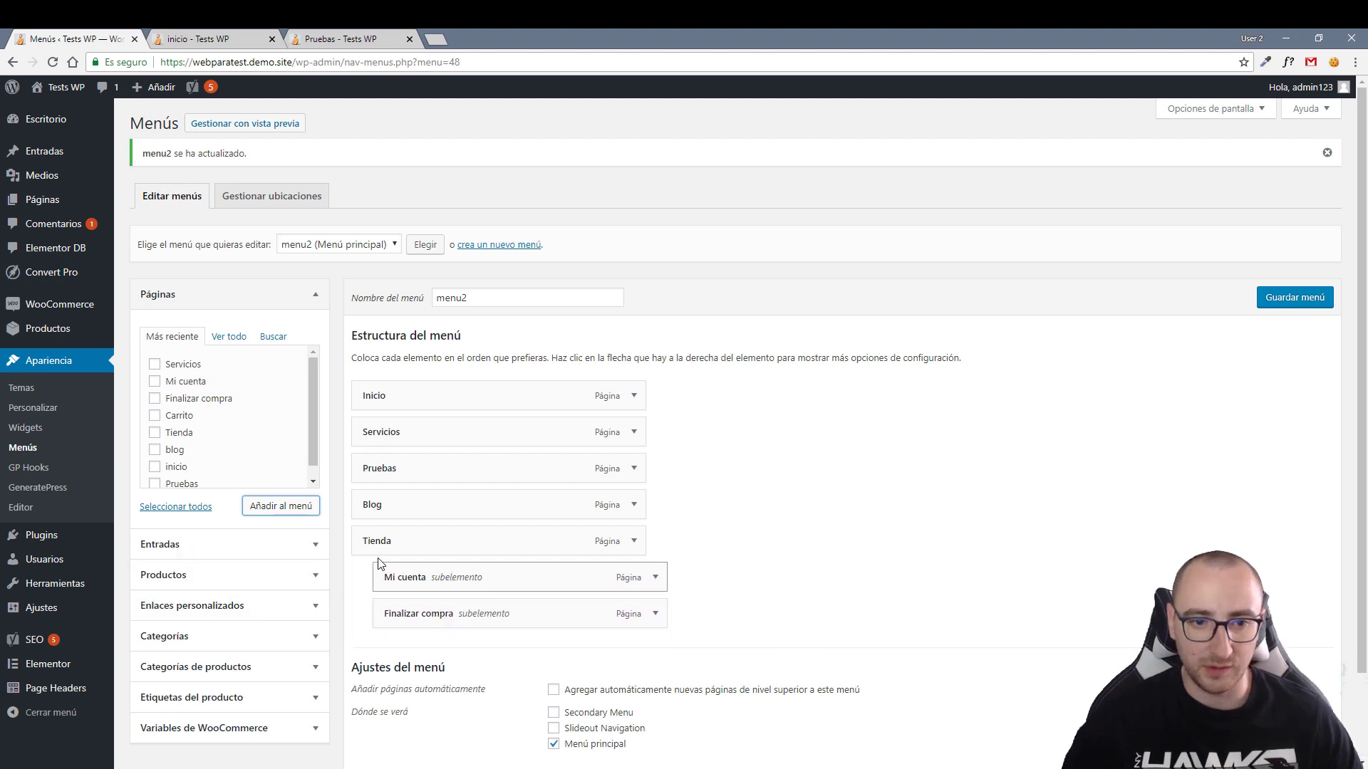
drag(421, 569, 397, 575)
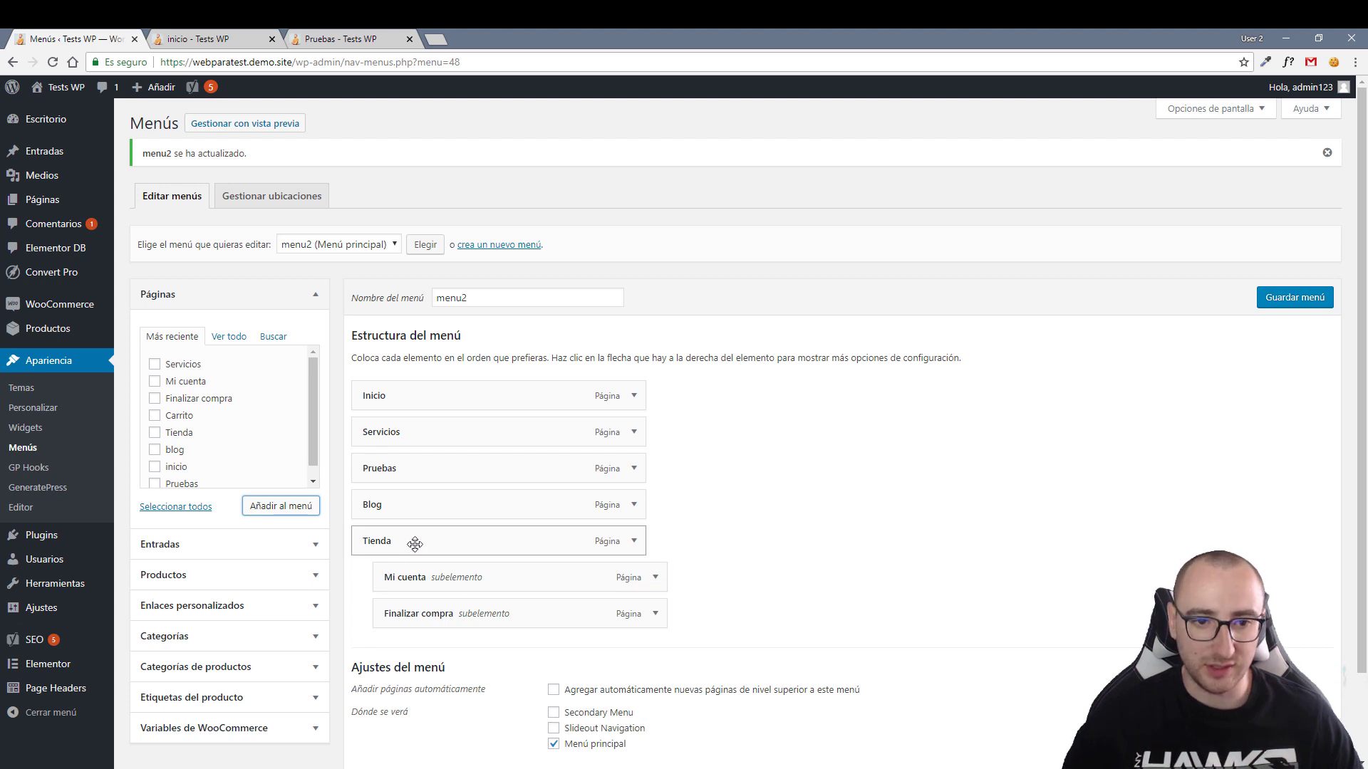
drag(416, 545, 426, 433)
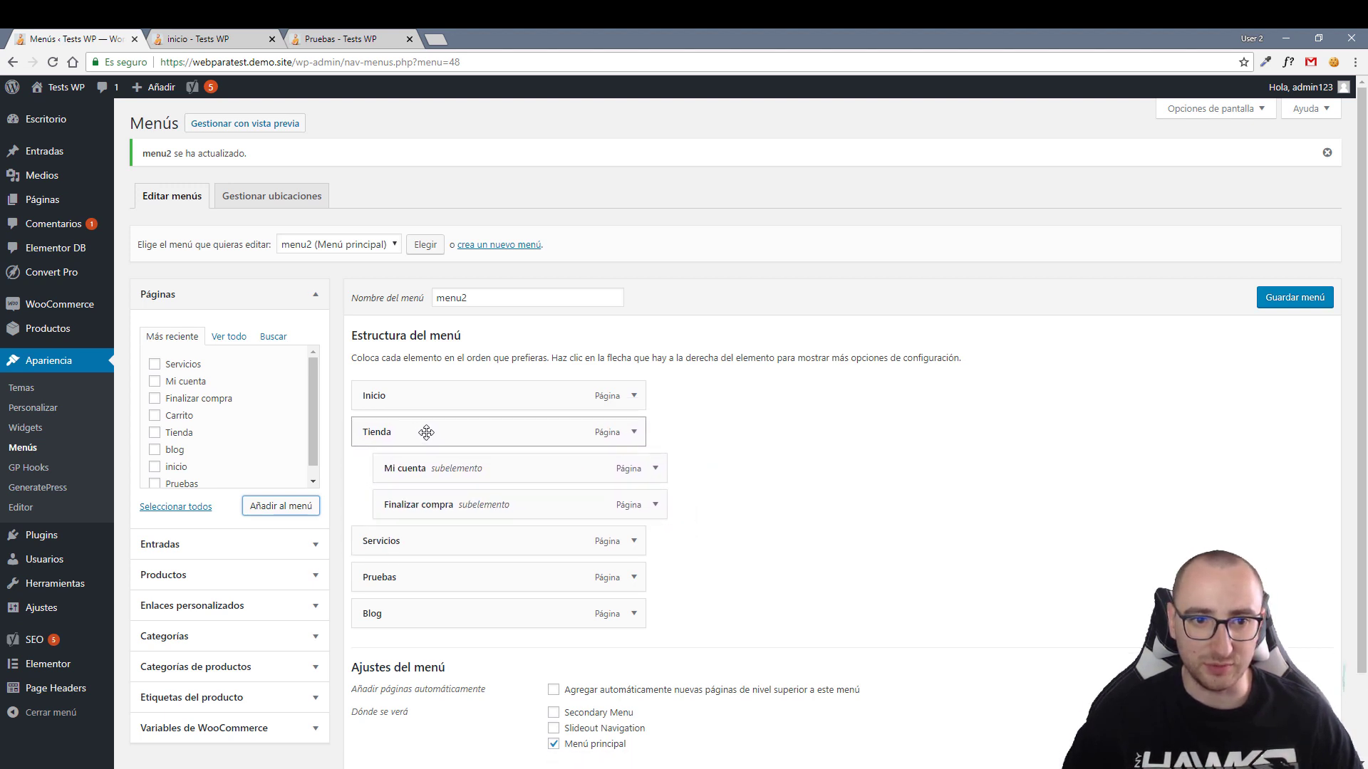
Save menu2 with its Tienda group and reload the site's home page.
click(1310, 301)
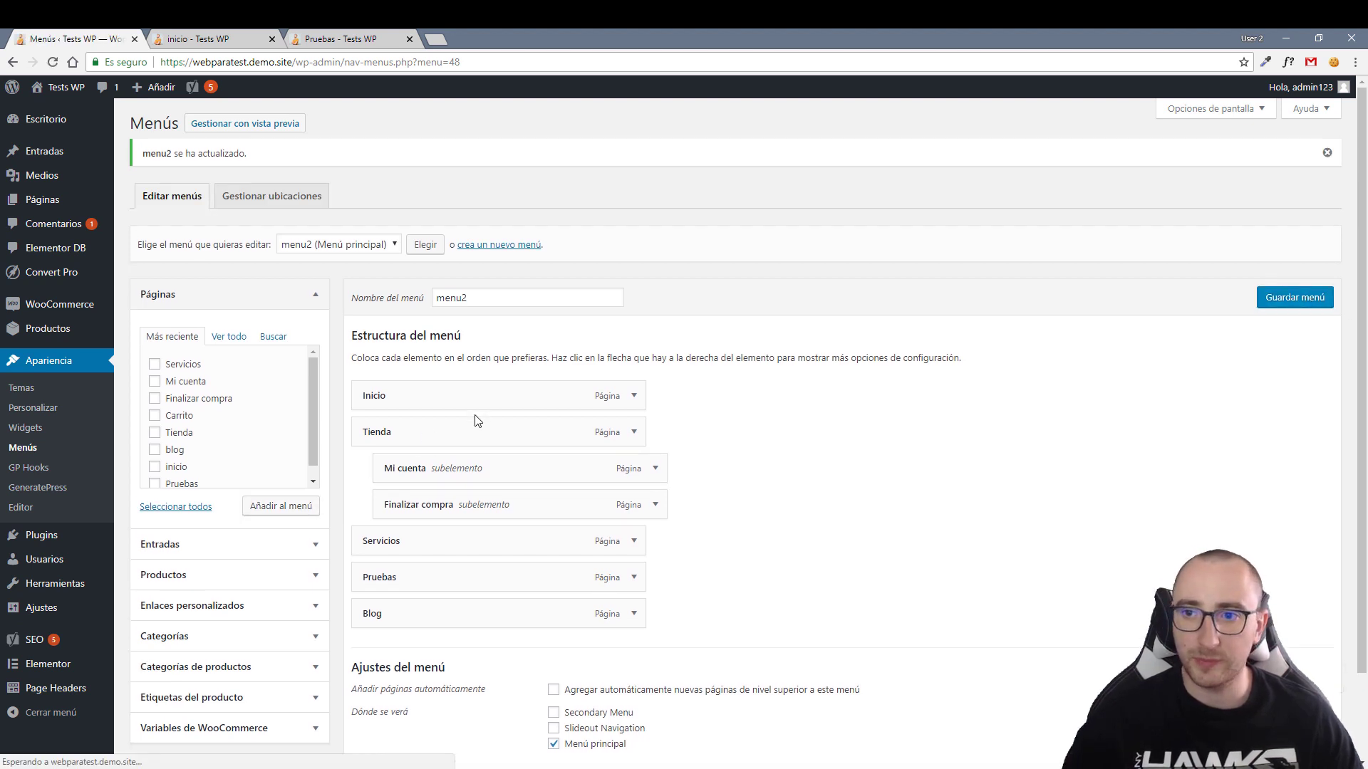
click(197, 39)
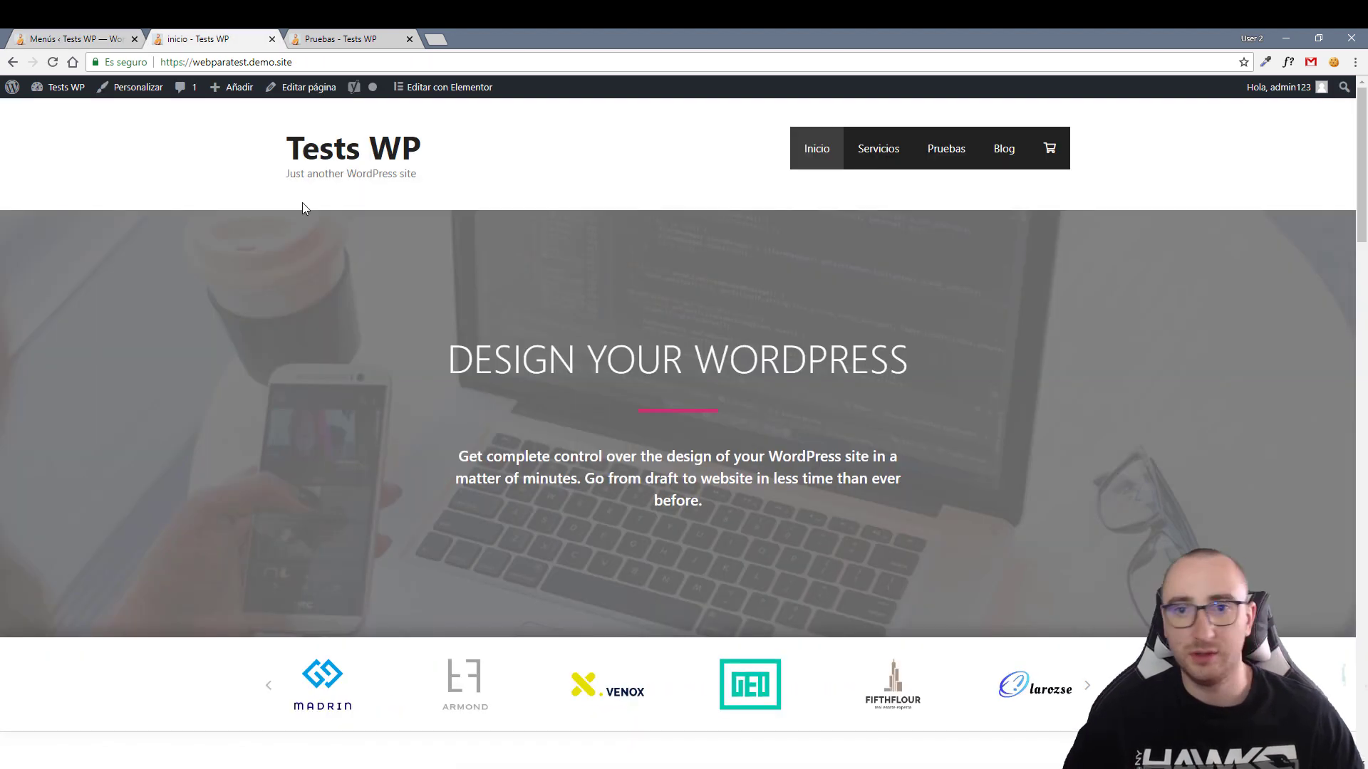
key(F5)
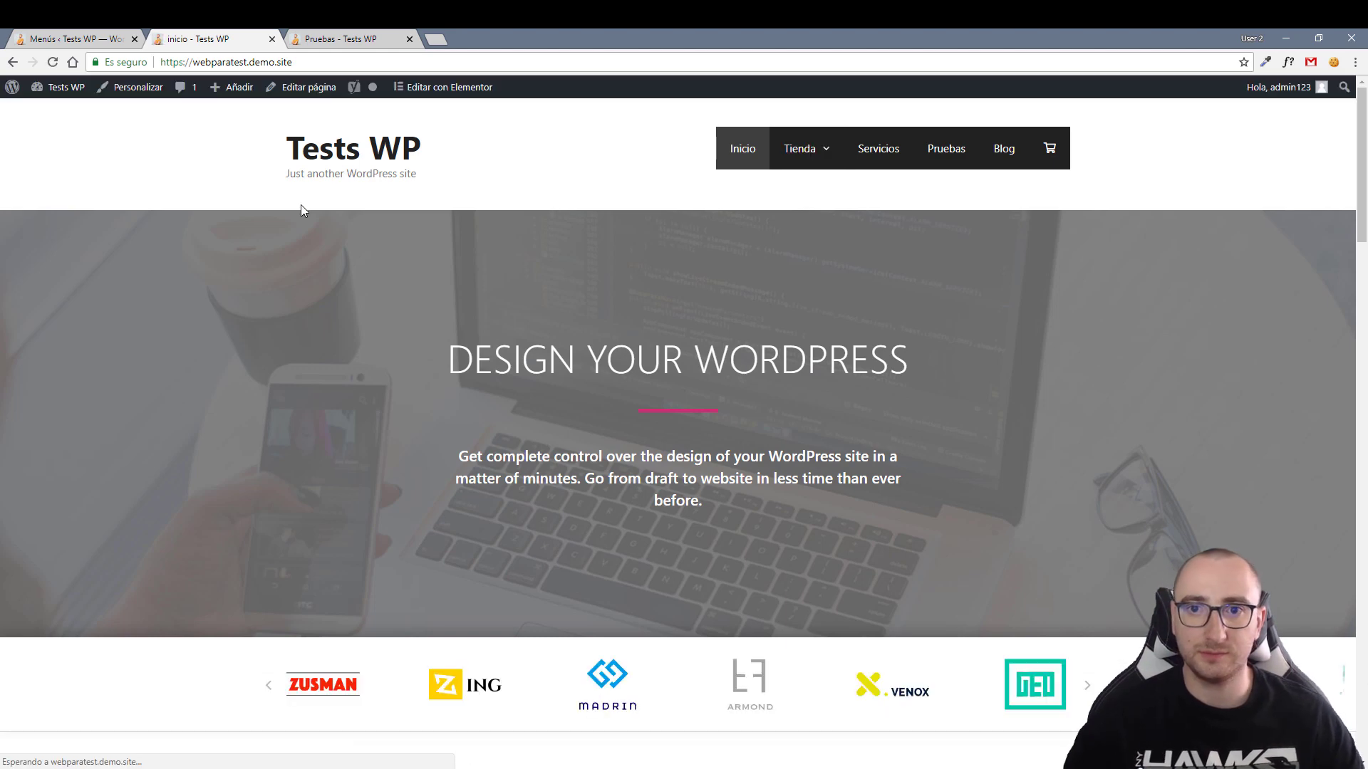
Test the Tienda submenu by opening its Mi cuenta page, and return to Inicio.
mouse_move(824, 146)
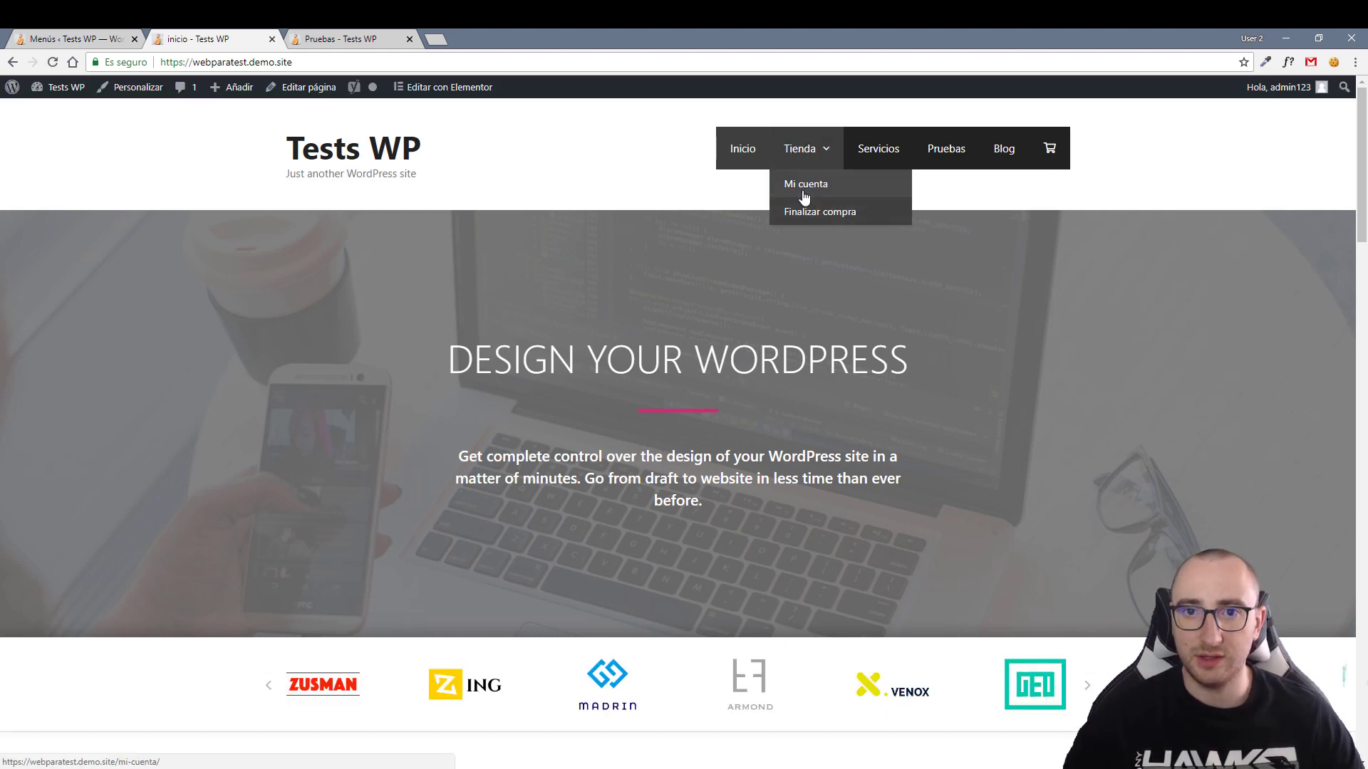
mouse_move(800, 178)
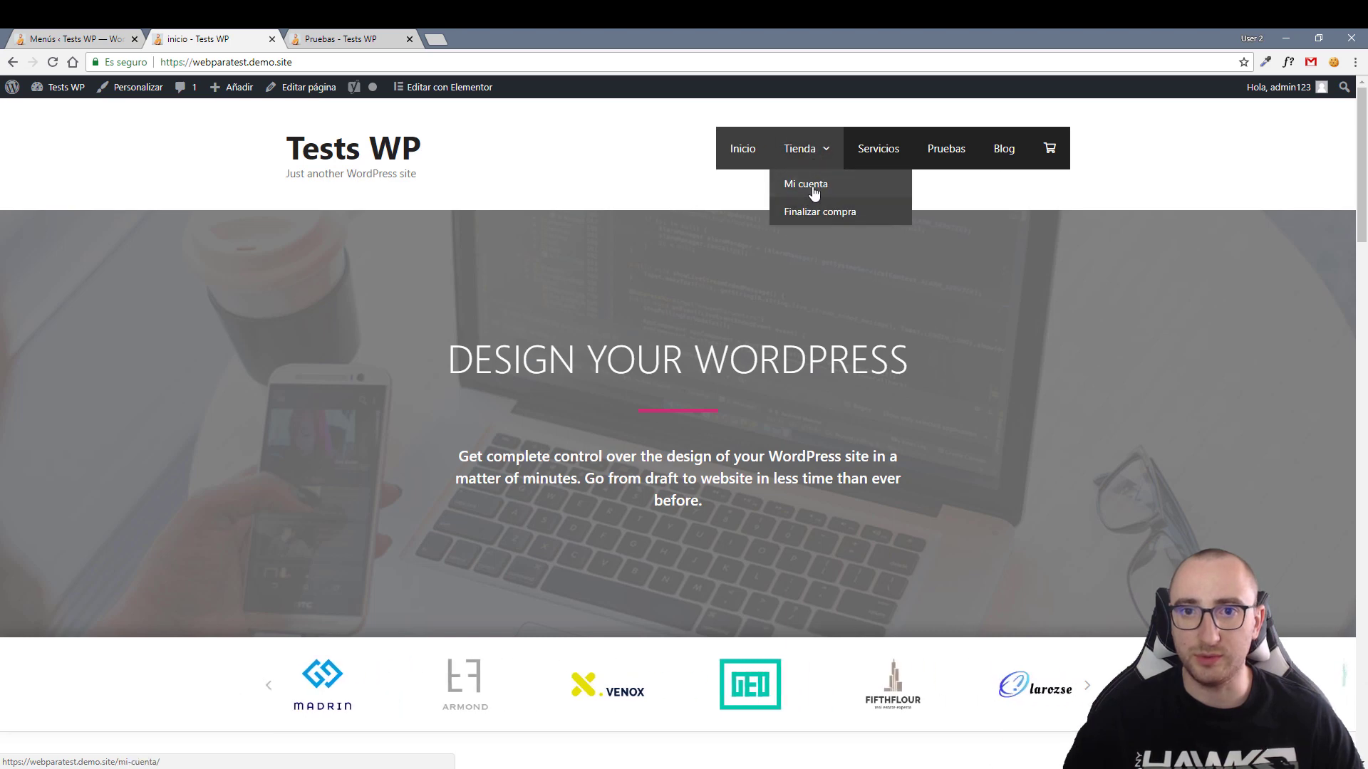
click(810, 189)
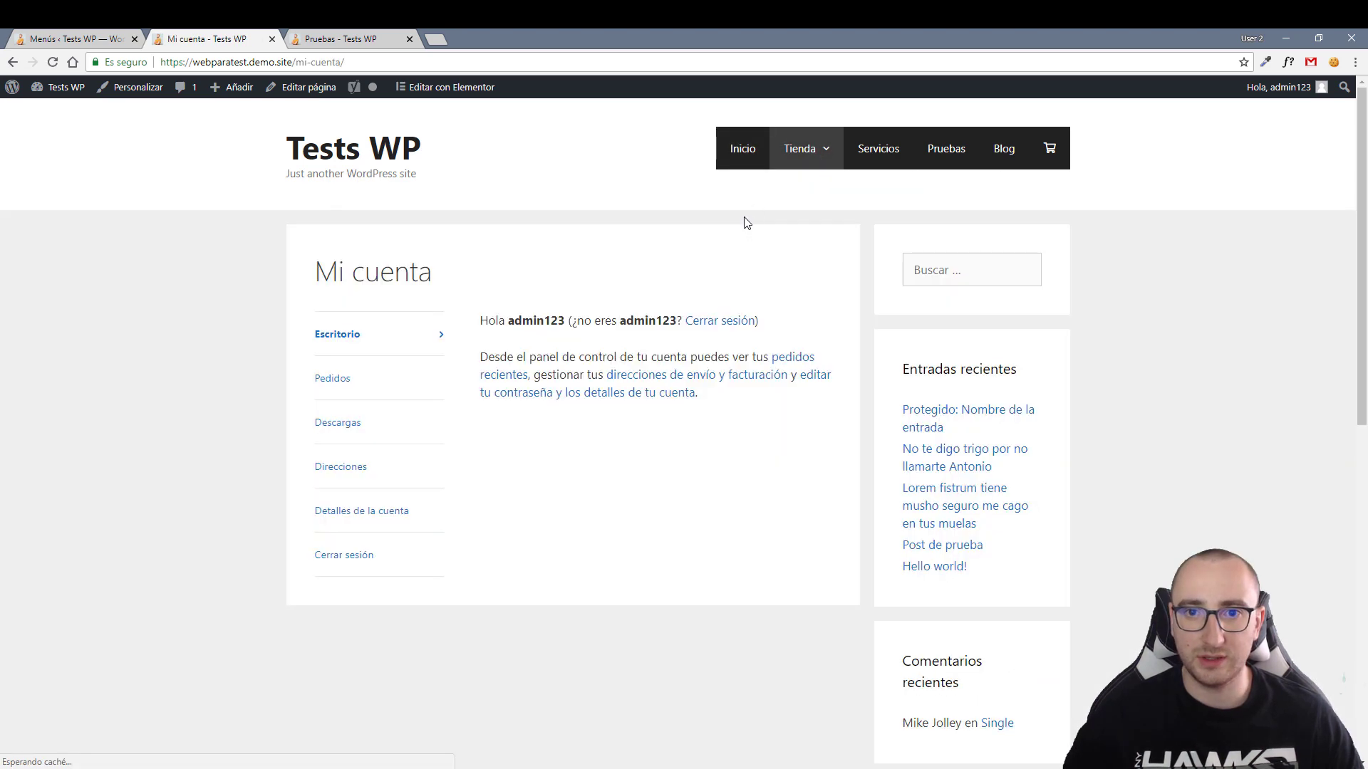
click(743, 149)
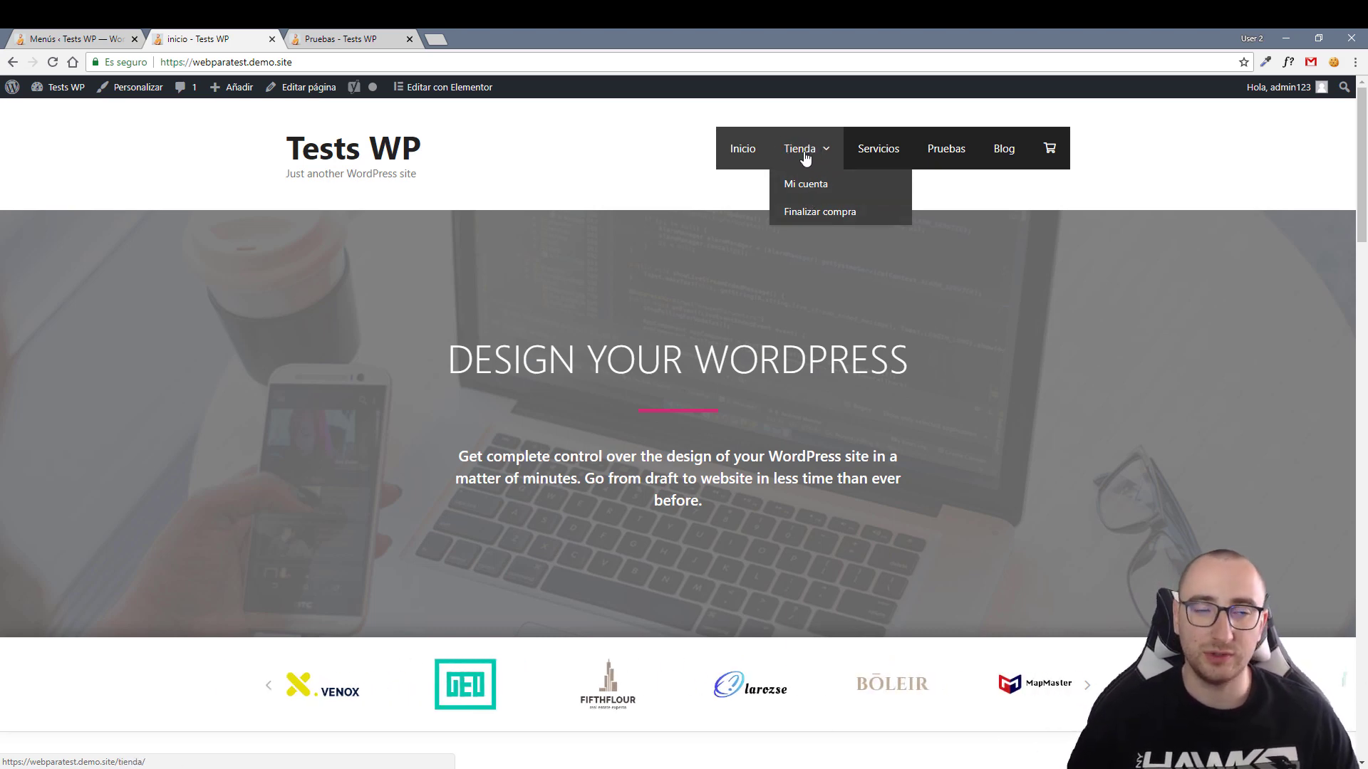
Back in the menu editor, add a custom link to menu2 with the URL # and the link text Servicios2.
click(105, 43)
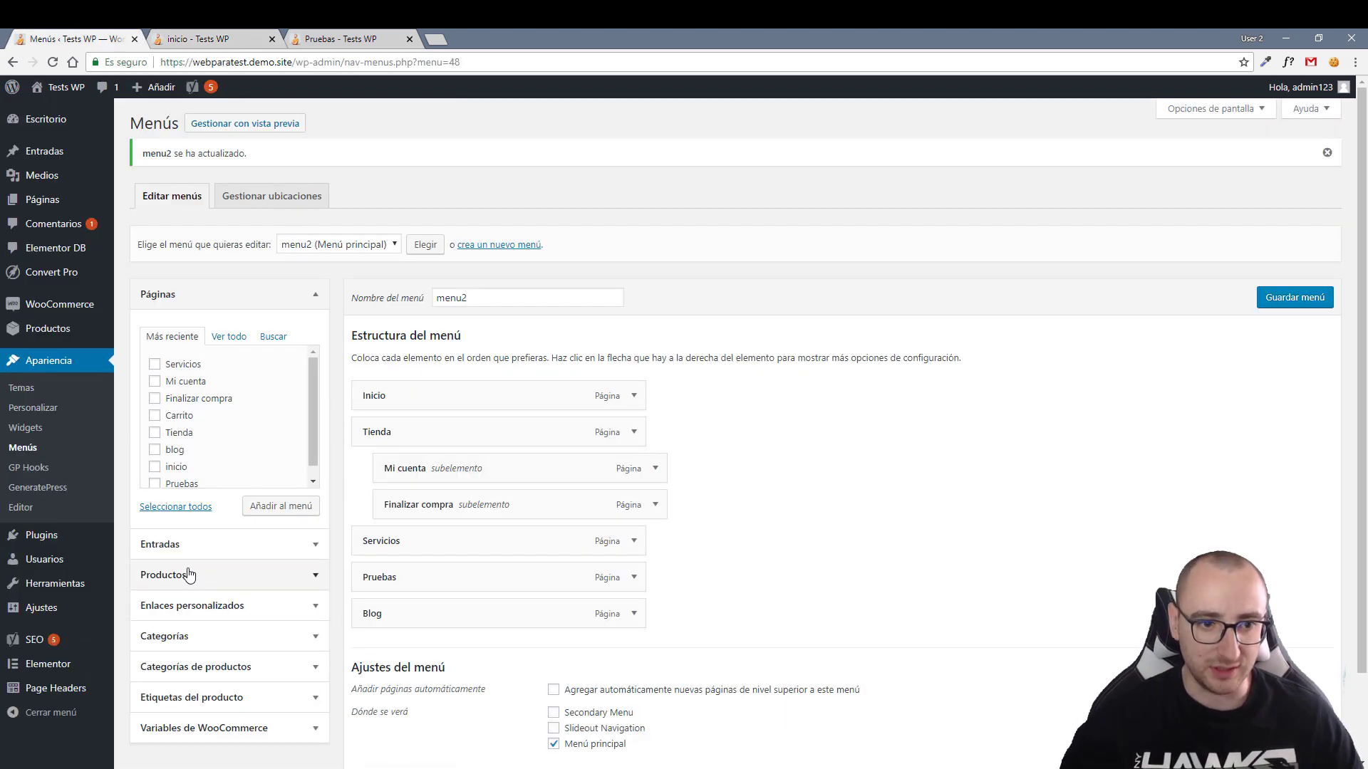
click(306, 609)
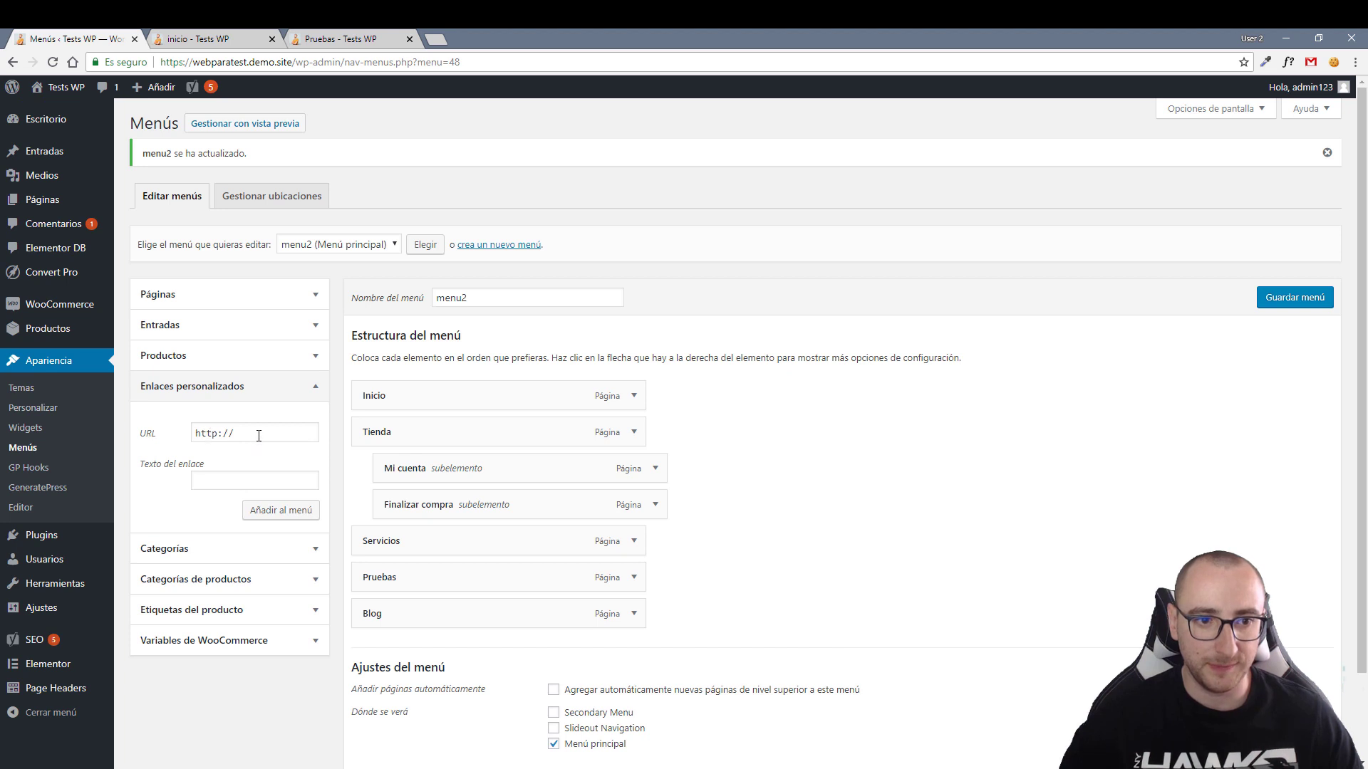
triple_click(294, 433)
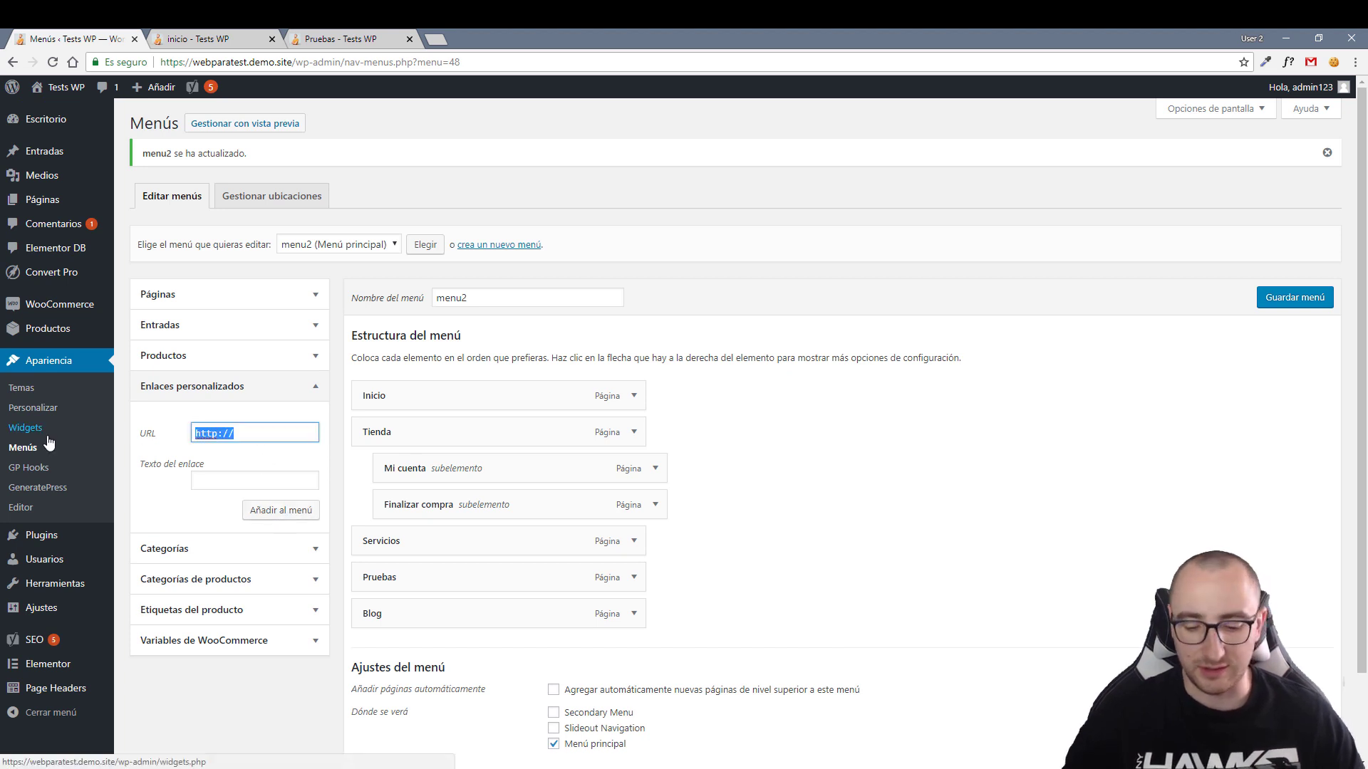
text(#)
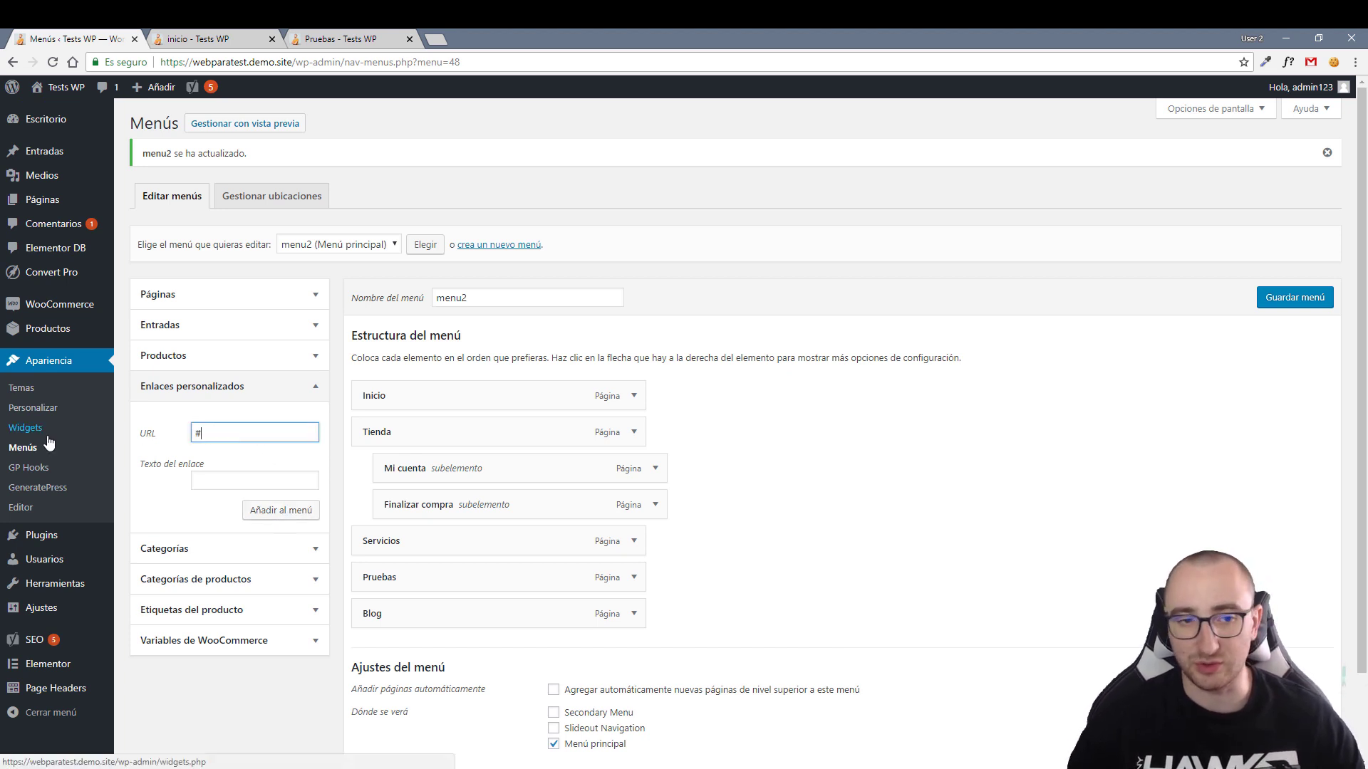
click(215, 476)
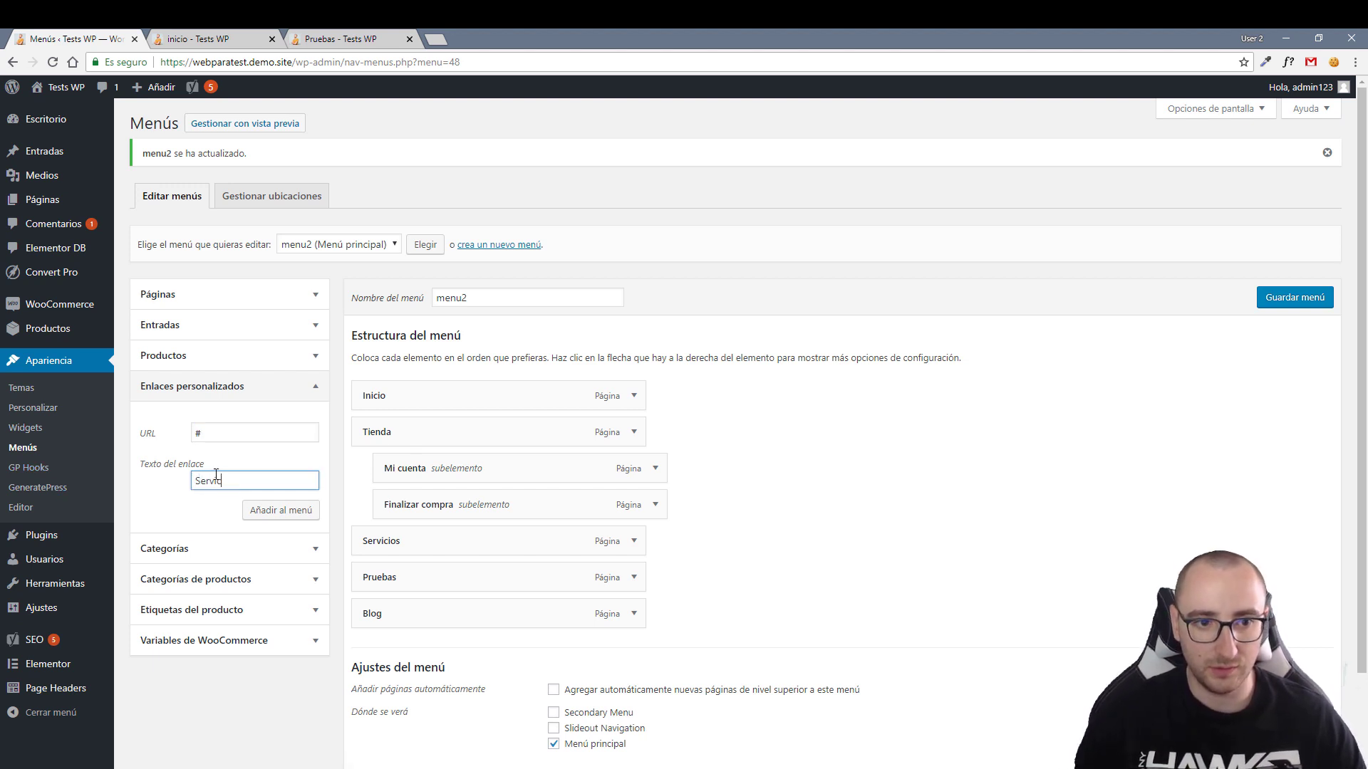
click(287, 513)
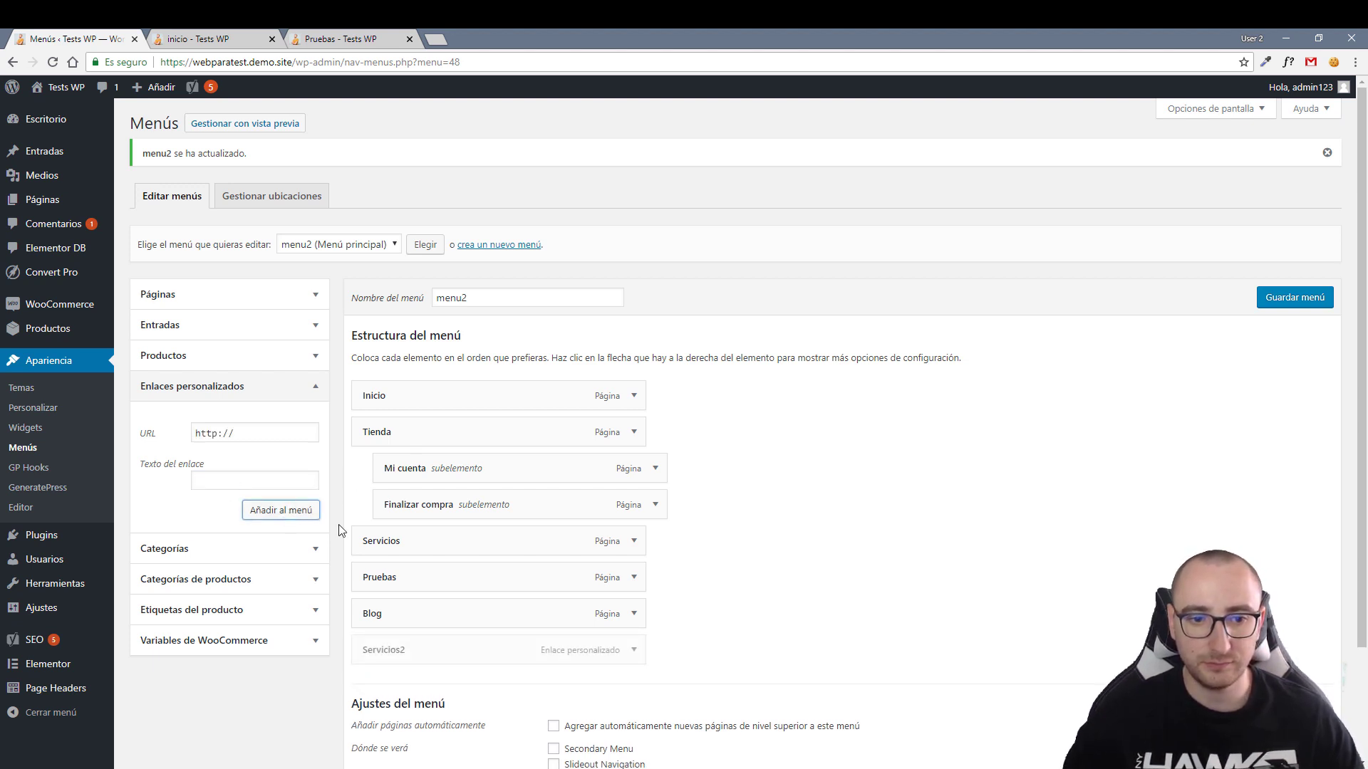
Place Servicios2 directly below the Tienda group with Servicios and Pruebas as its subitems, and save menu2.
drag(421, 646, 412, 552)
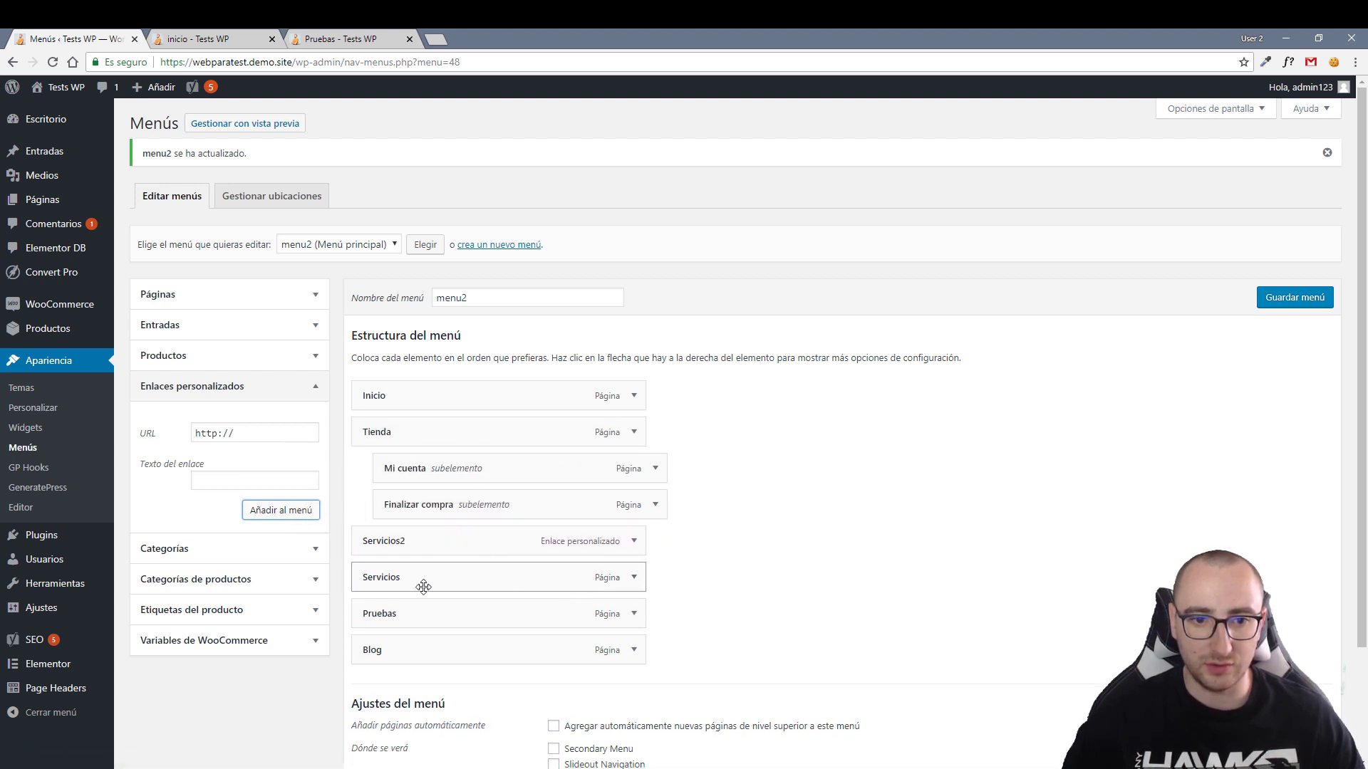
drag(423, 588, 406, 649)
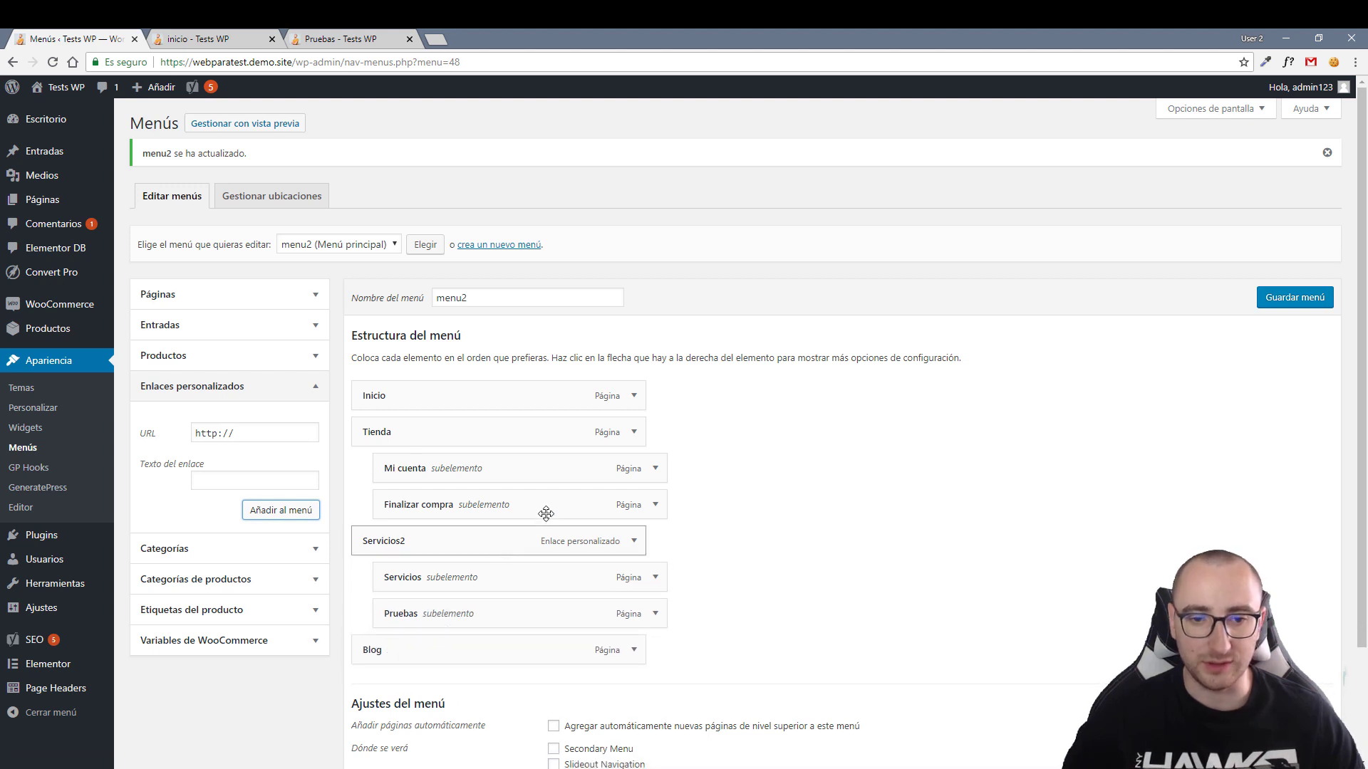
click(1295, 300)
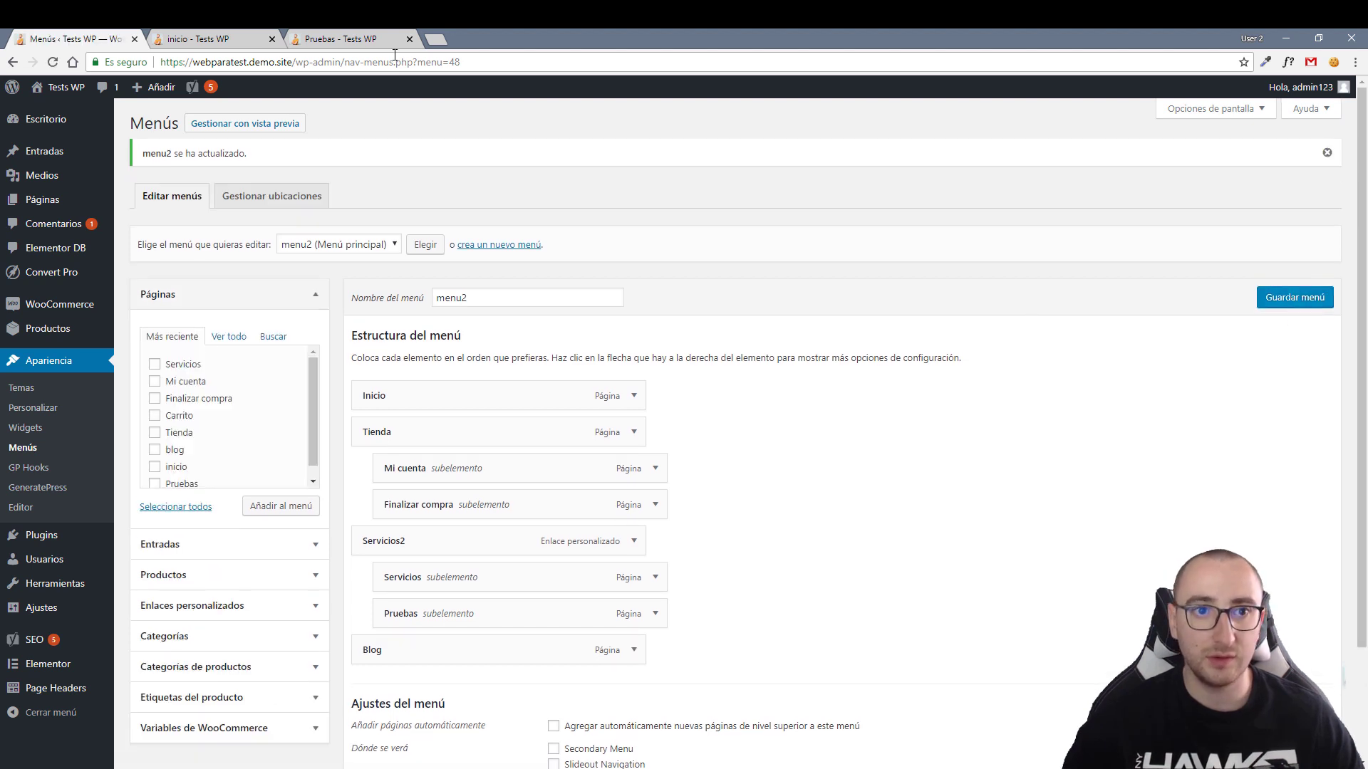
On the site, test the Tienda and Servicios2 menu items and the Servicios and Pruebas subitems, and return to Inicio.
click(230, 40)
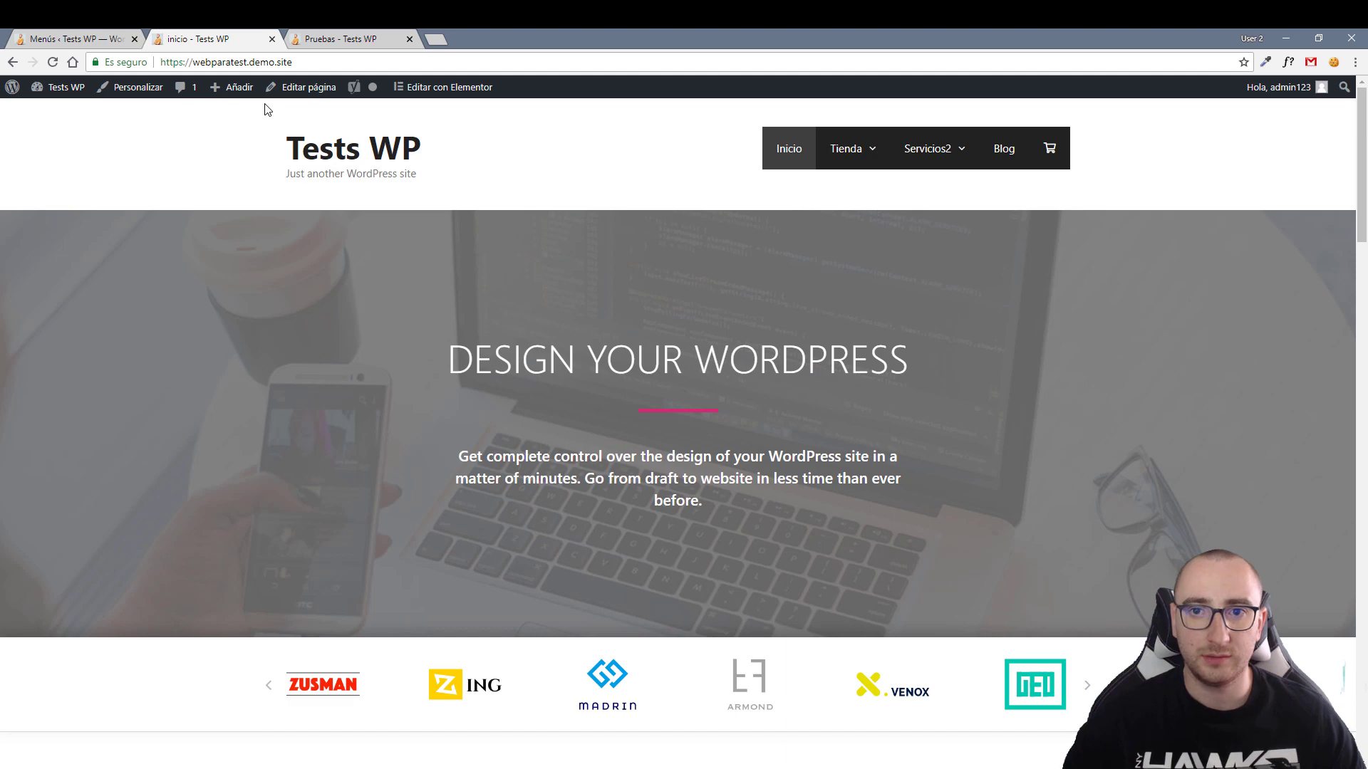
click(847, 154)
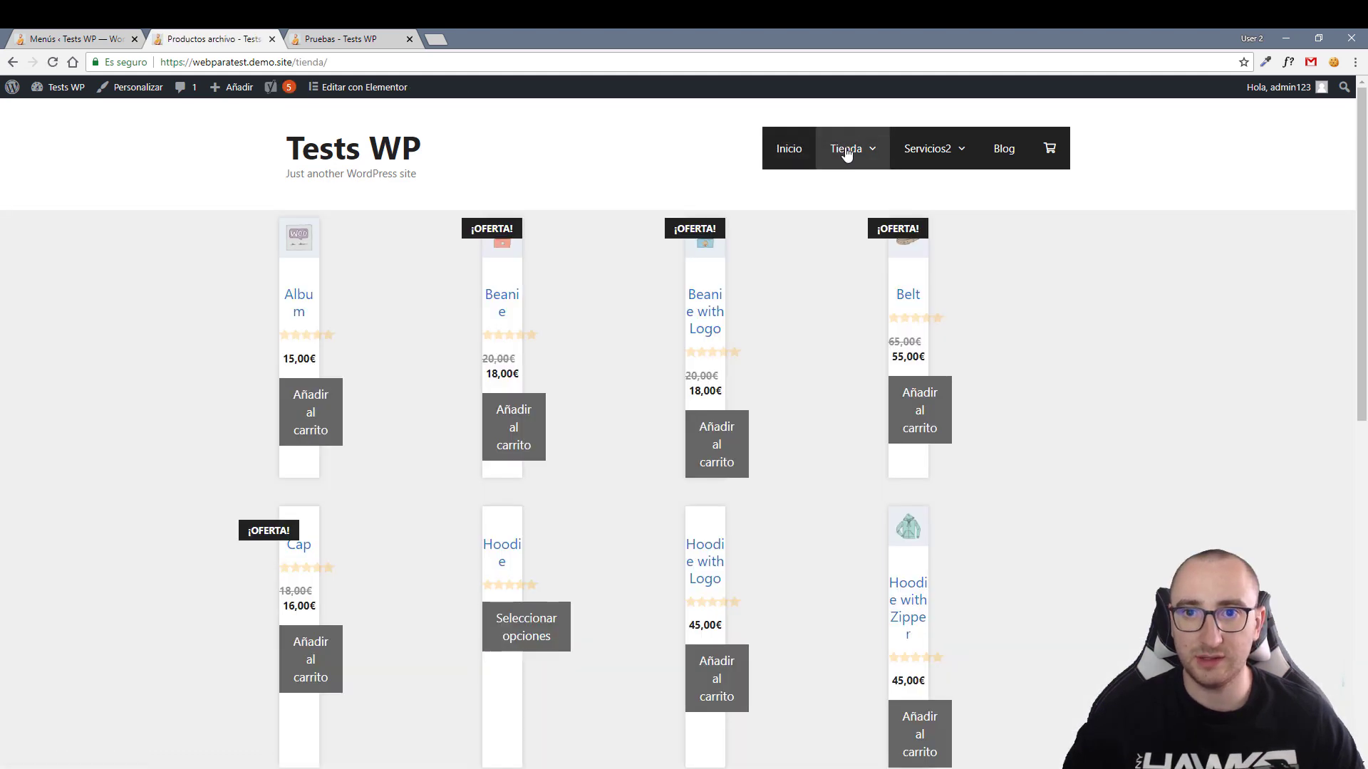
click(929, 151)
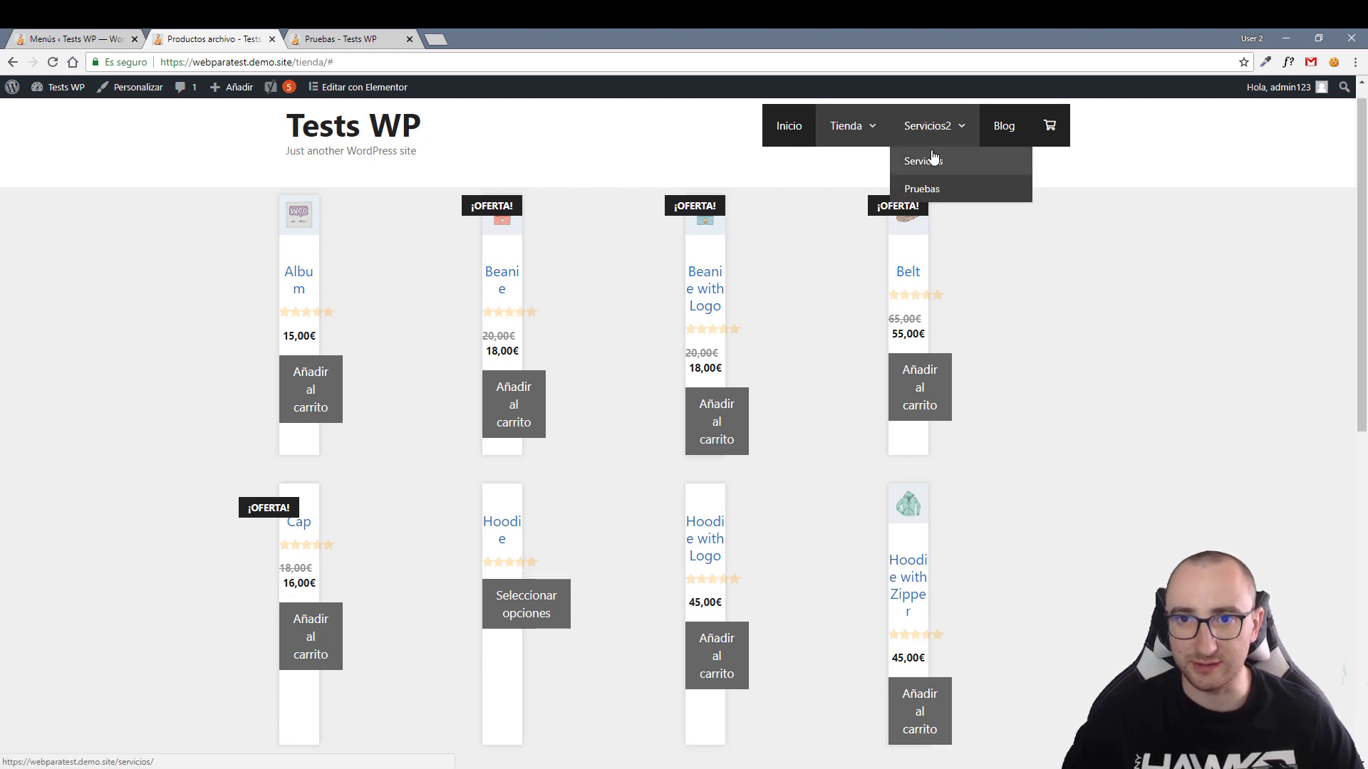
click(939, 162)
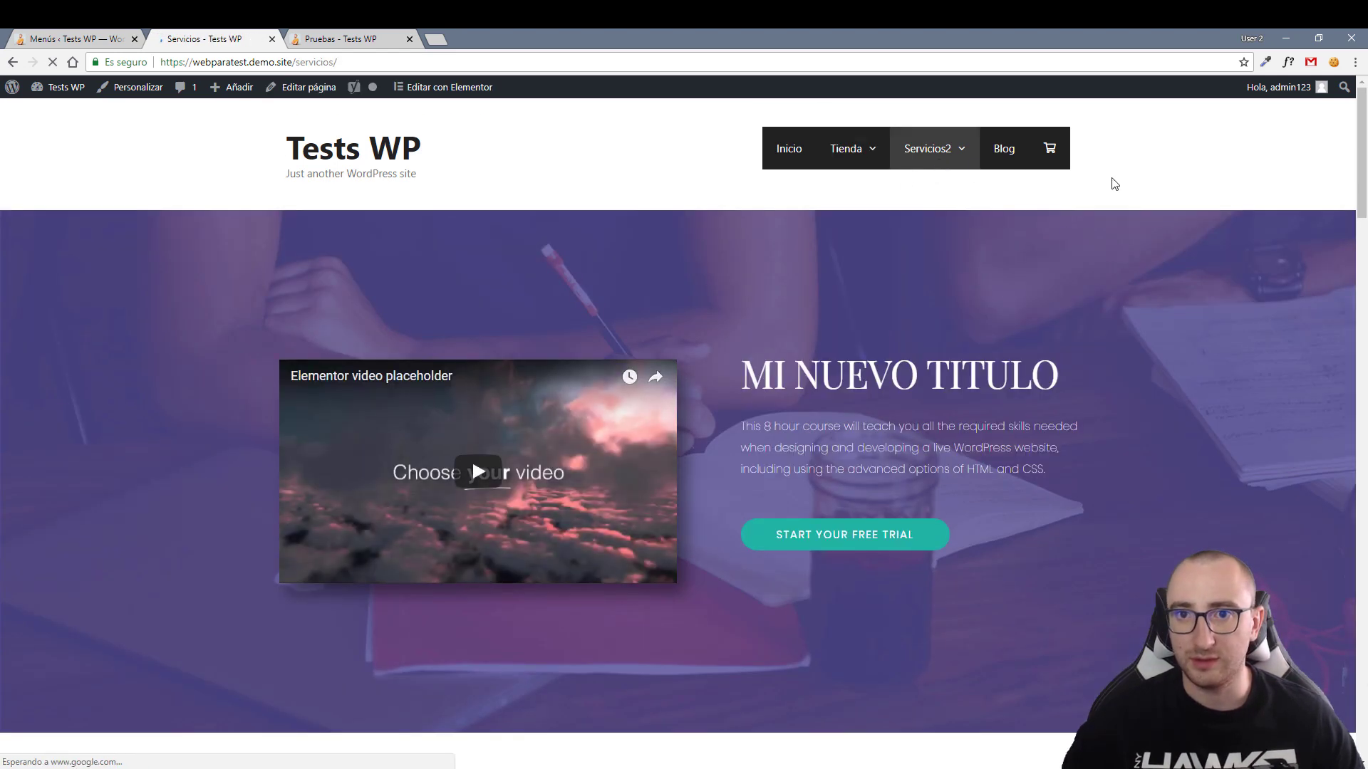
mouse_move(933, 150)
click(942, 212)
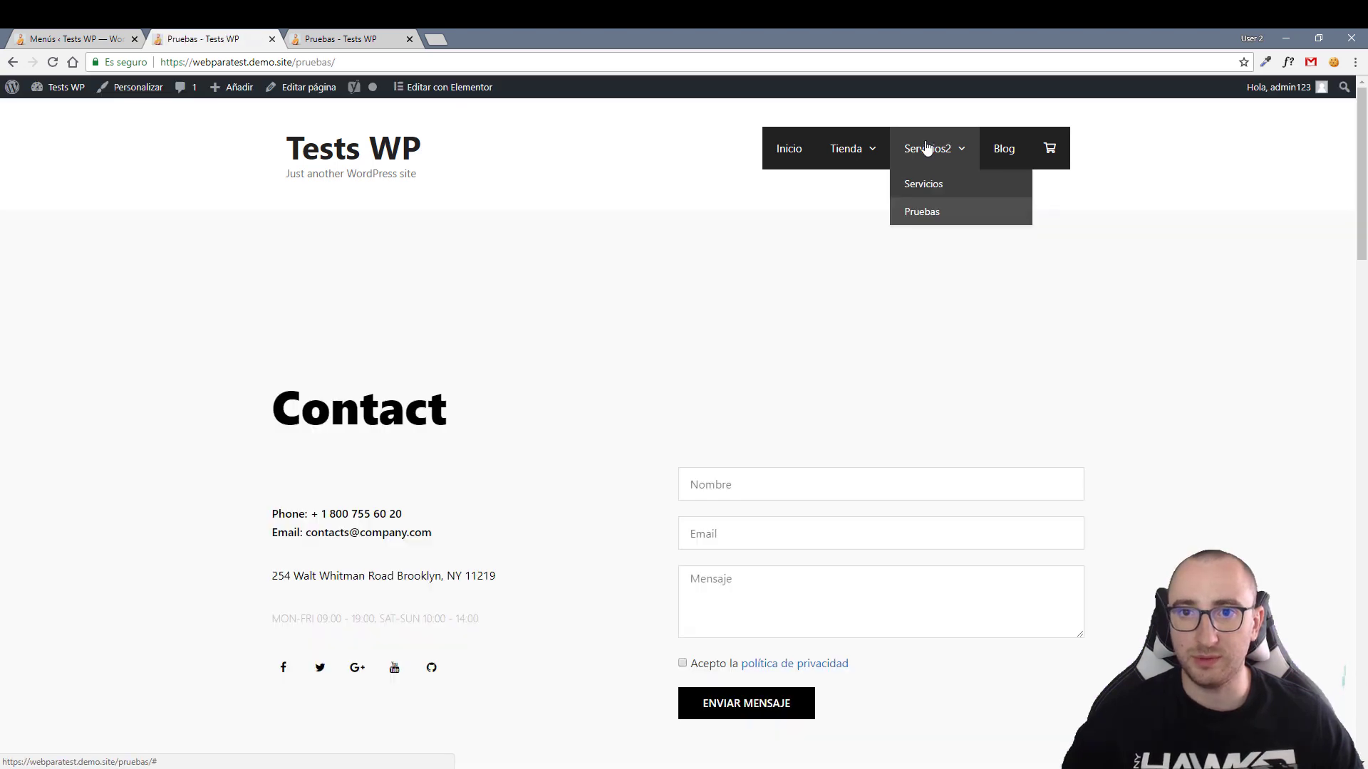
click(924, 140)
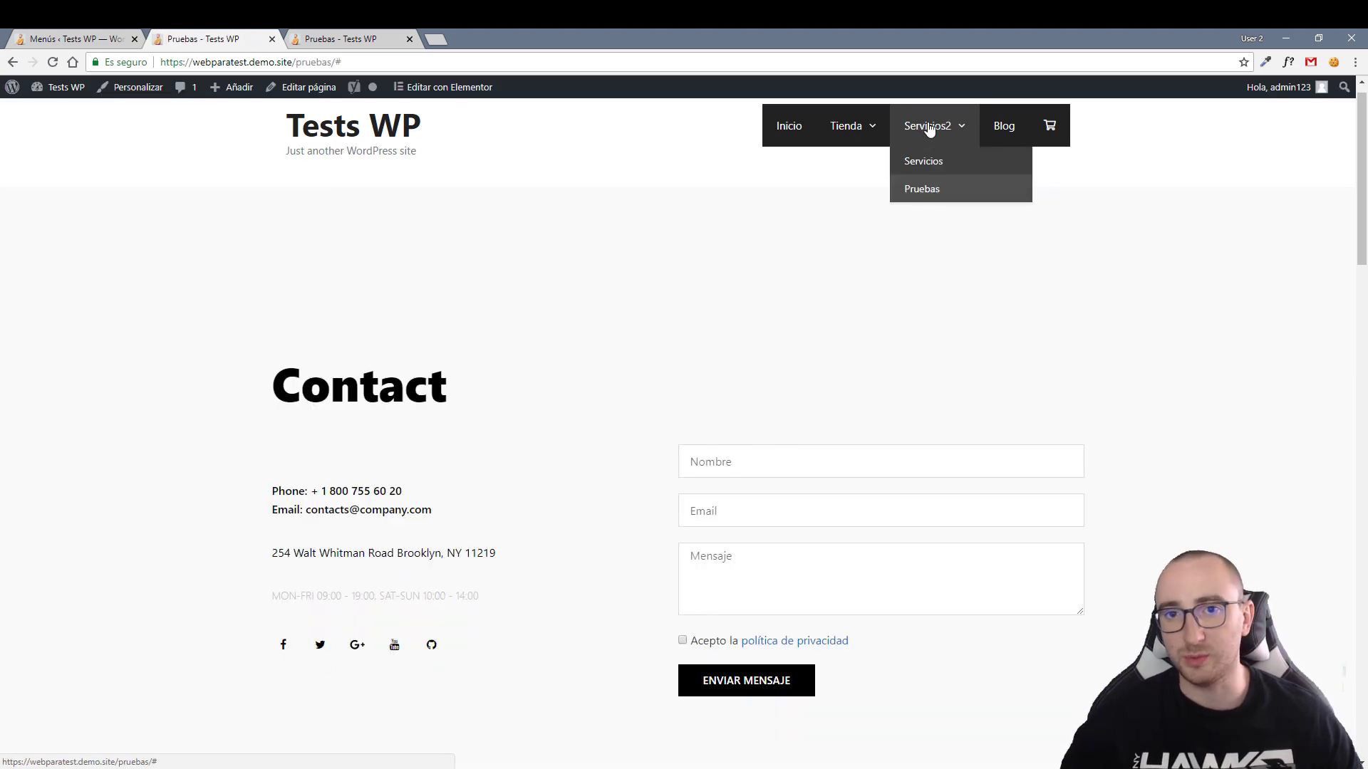
click(788, 132)
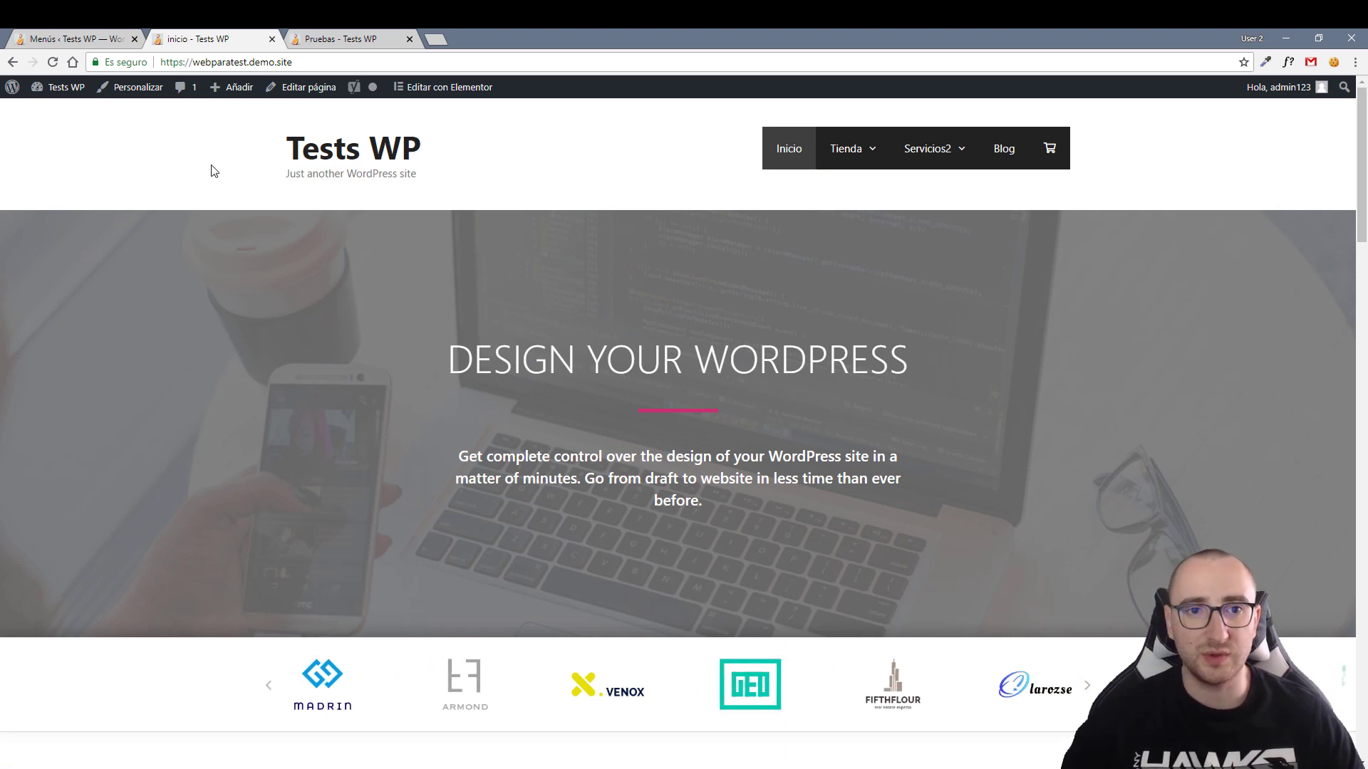
Return to the menu editor, look through the recent, full and search views of the Páginas box, and collapse it.
click(80, 39)
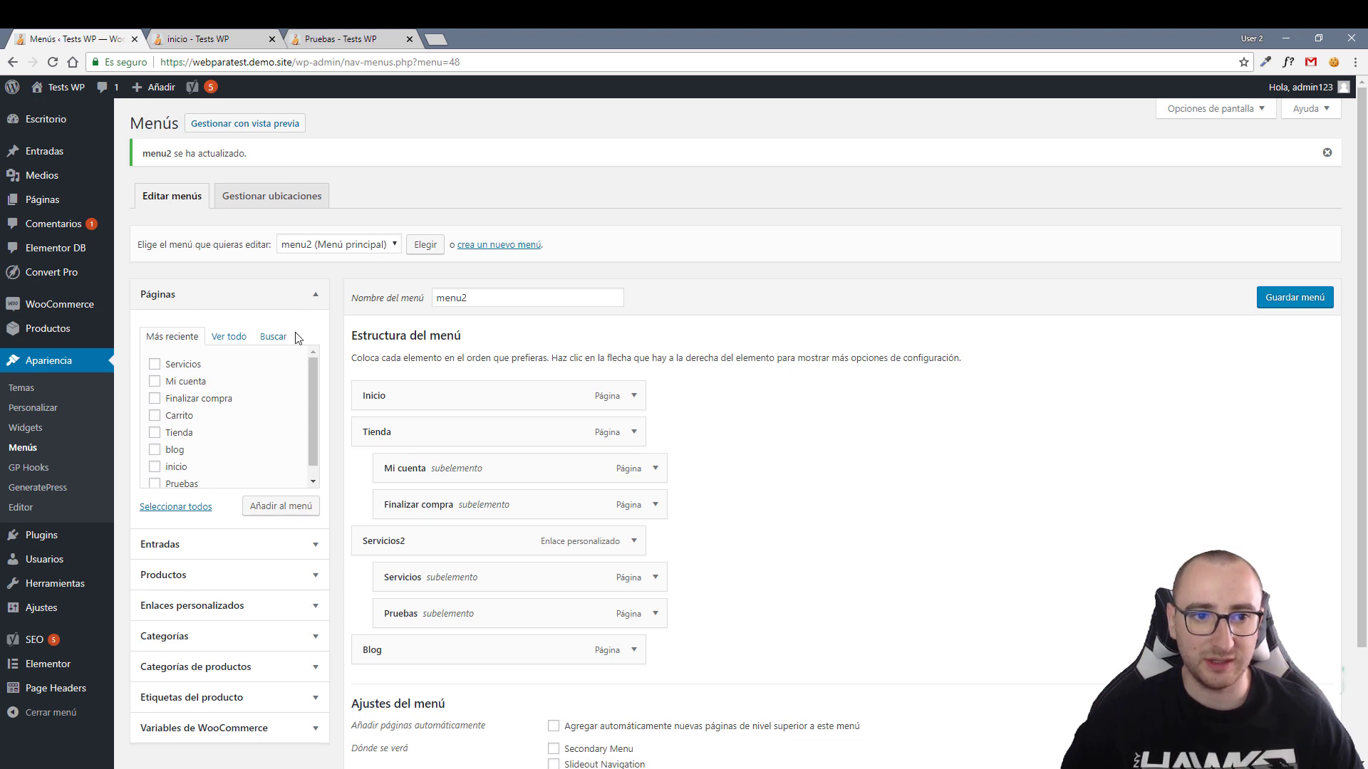
click(275, 337)
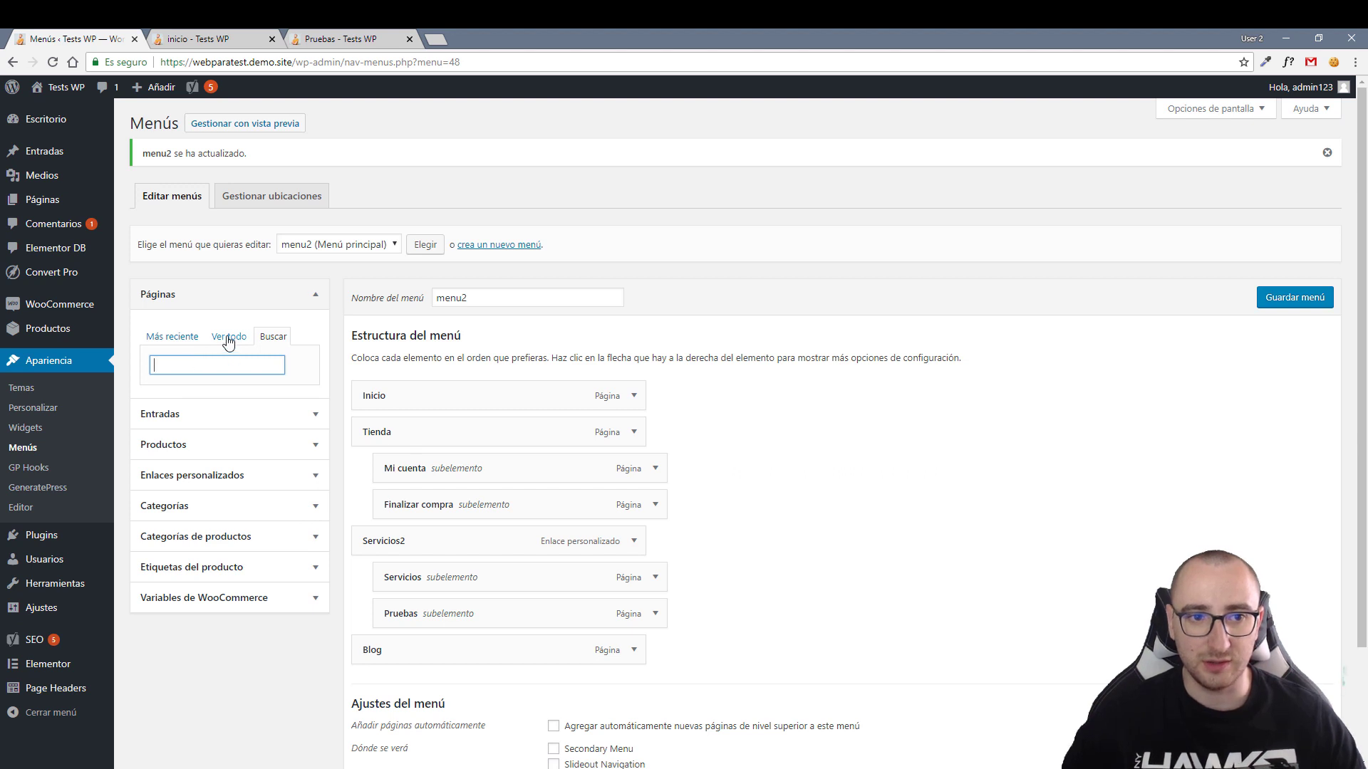
click(173, 336)
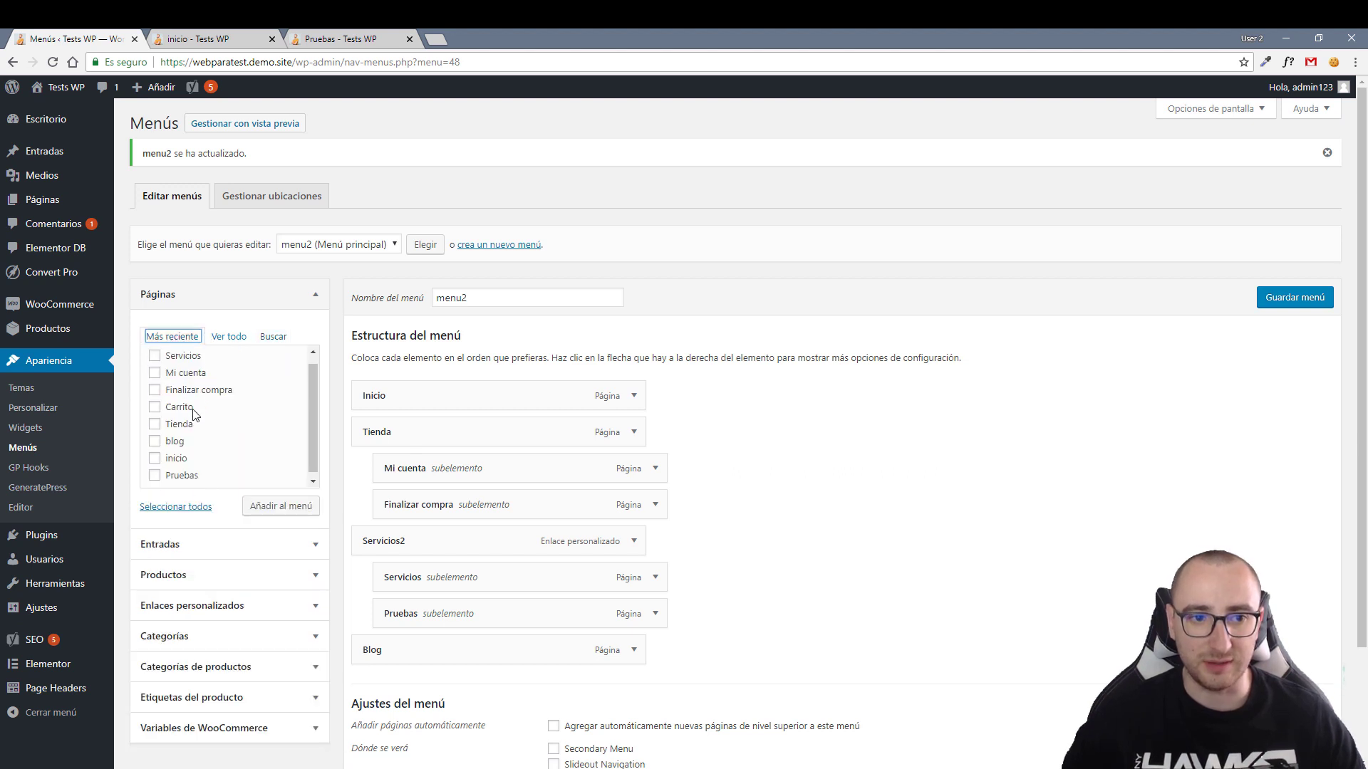
scroll(214, 379, up, 1)
click(228, 337)
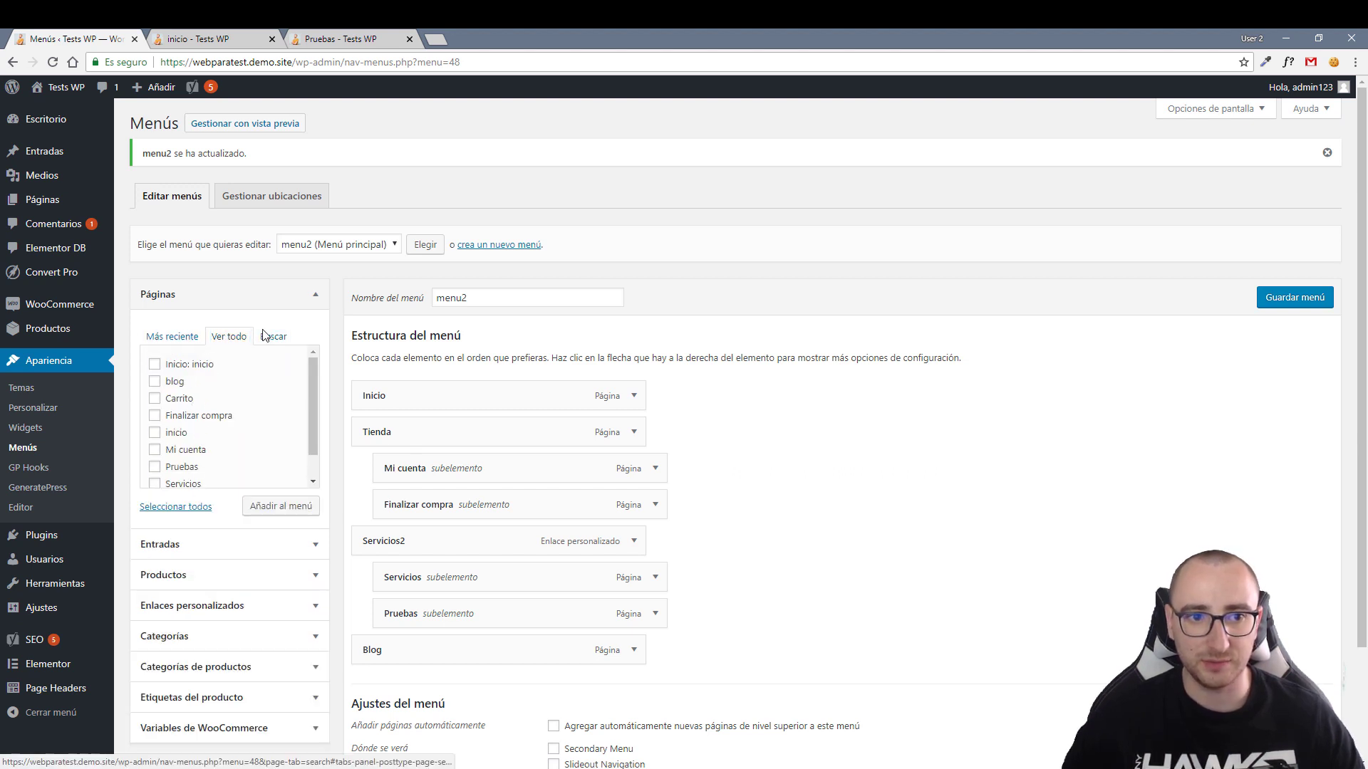
click(273, 337)
click(303, 296)
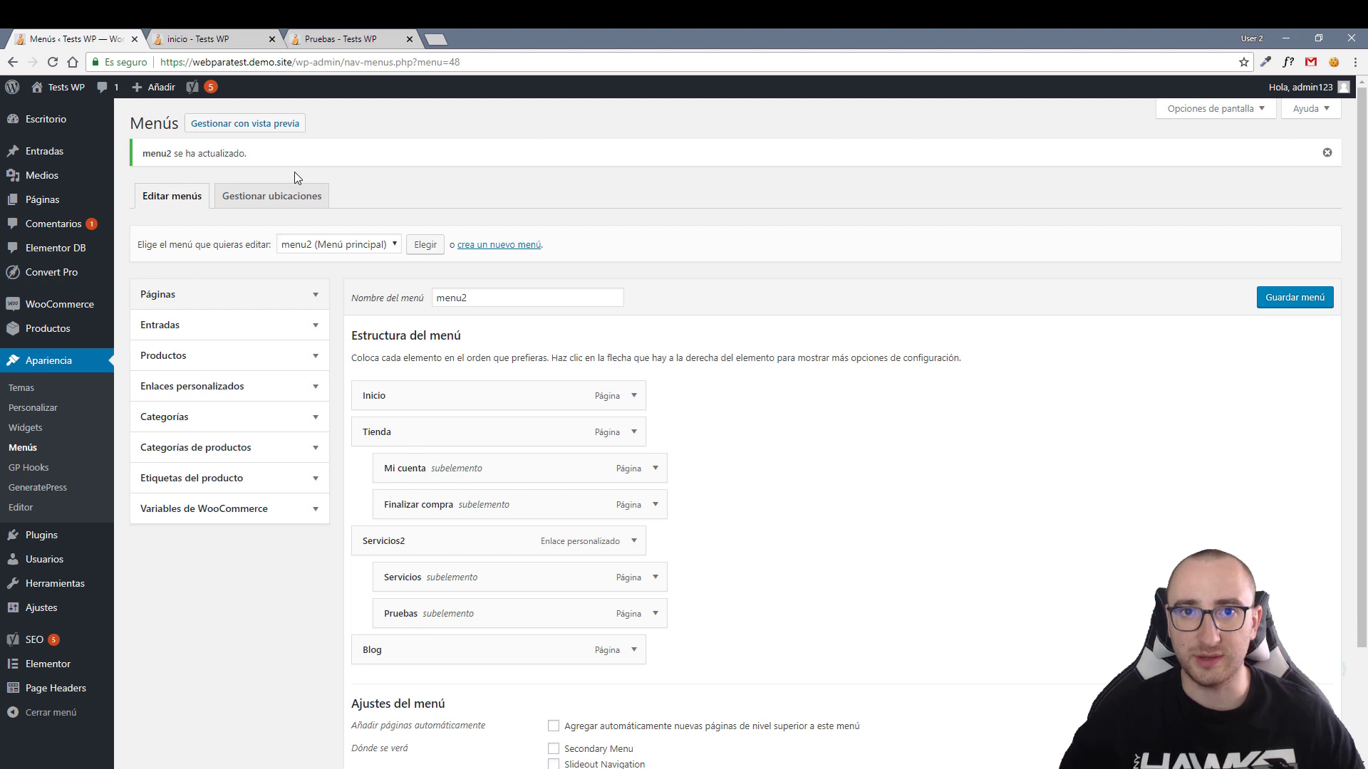
With the advanced property Destino del enlace shown, set the Pruebas subitem to open in a new tab and save menu2.
click(1269, 108)
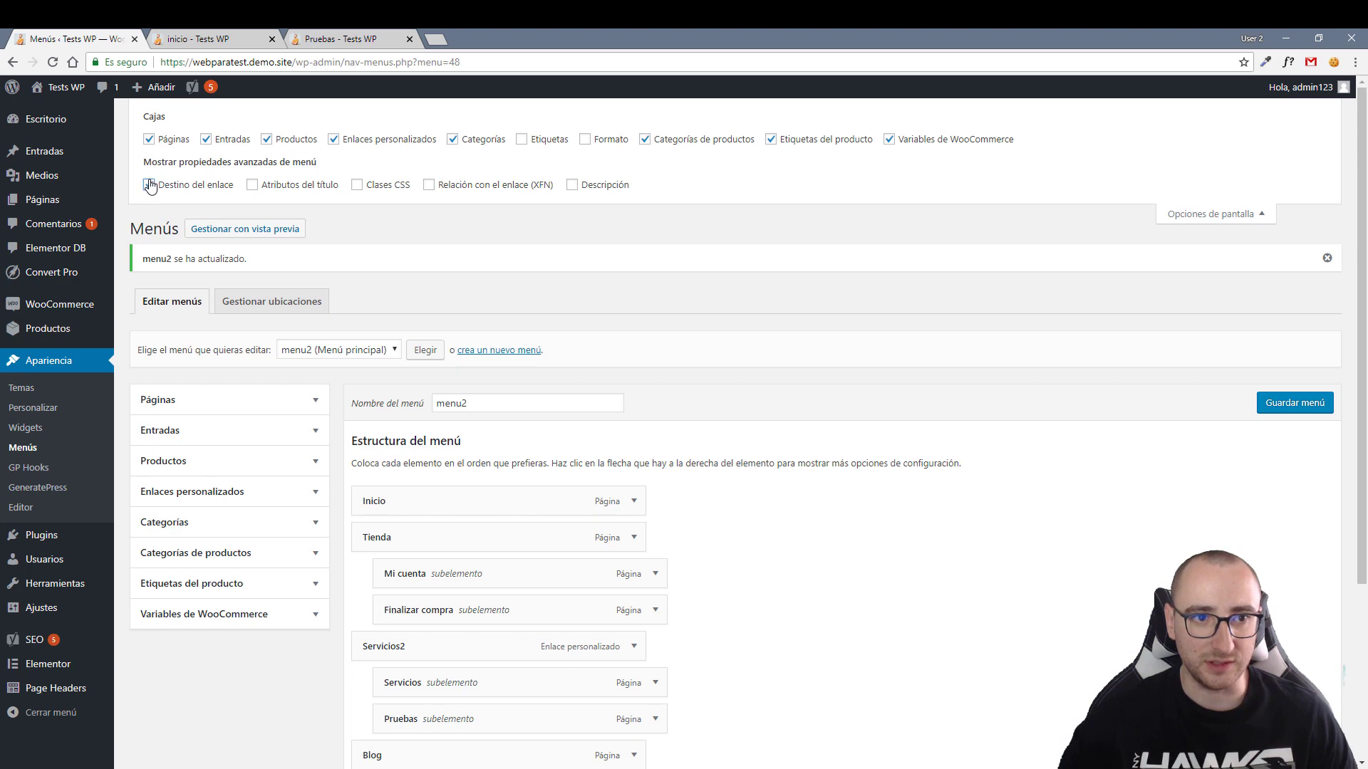
scroll(430, 570, down, 3)
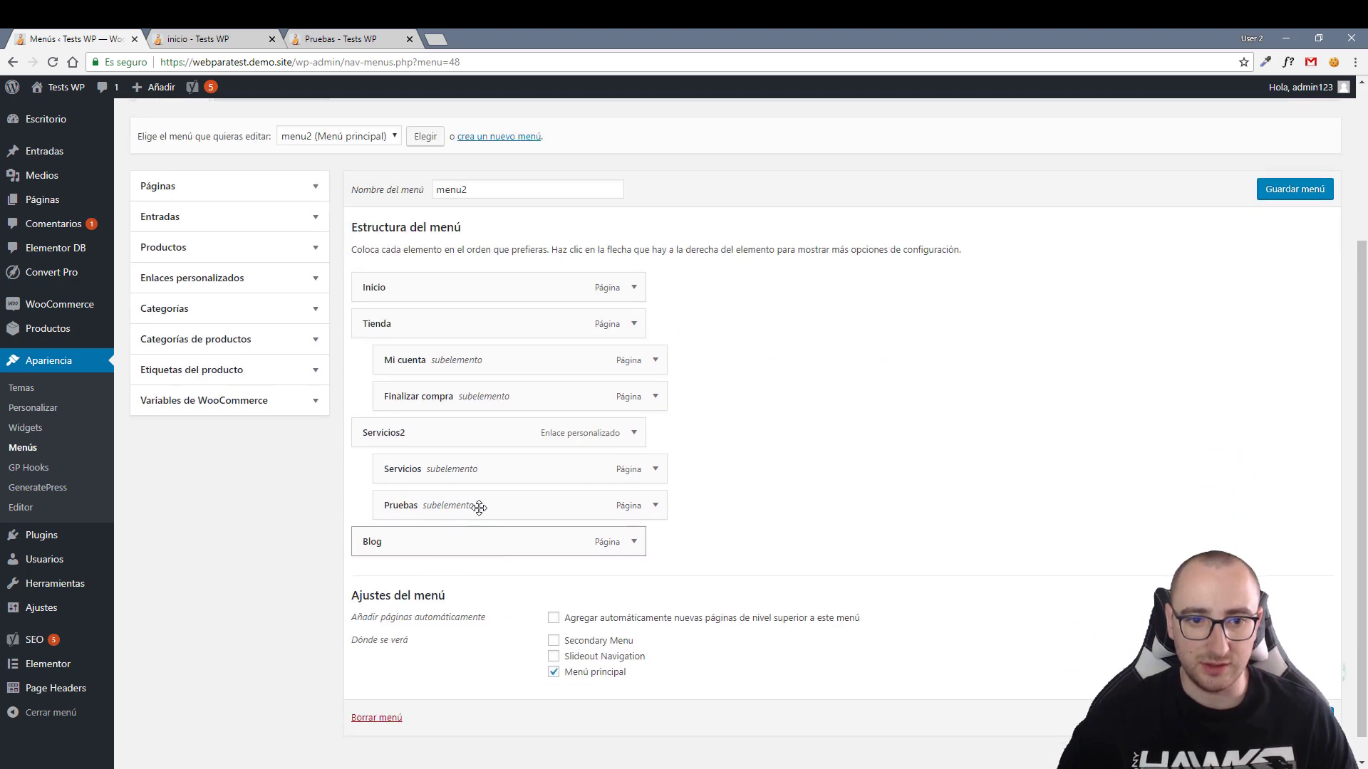
click(655, 505)
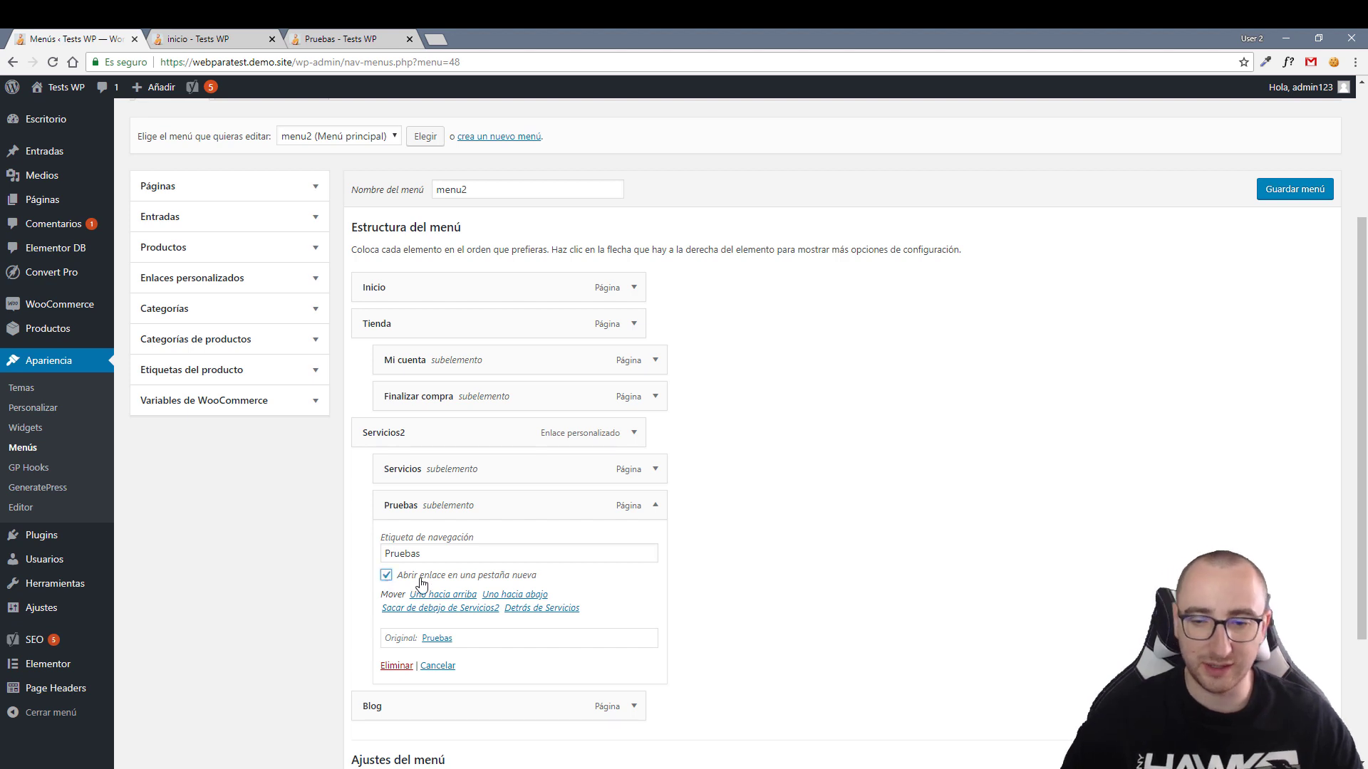
scroll(473, 476, down, 3)
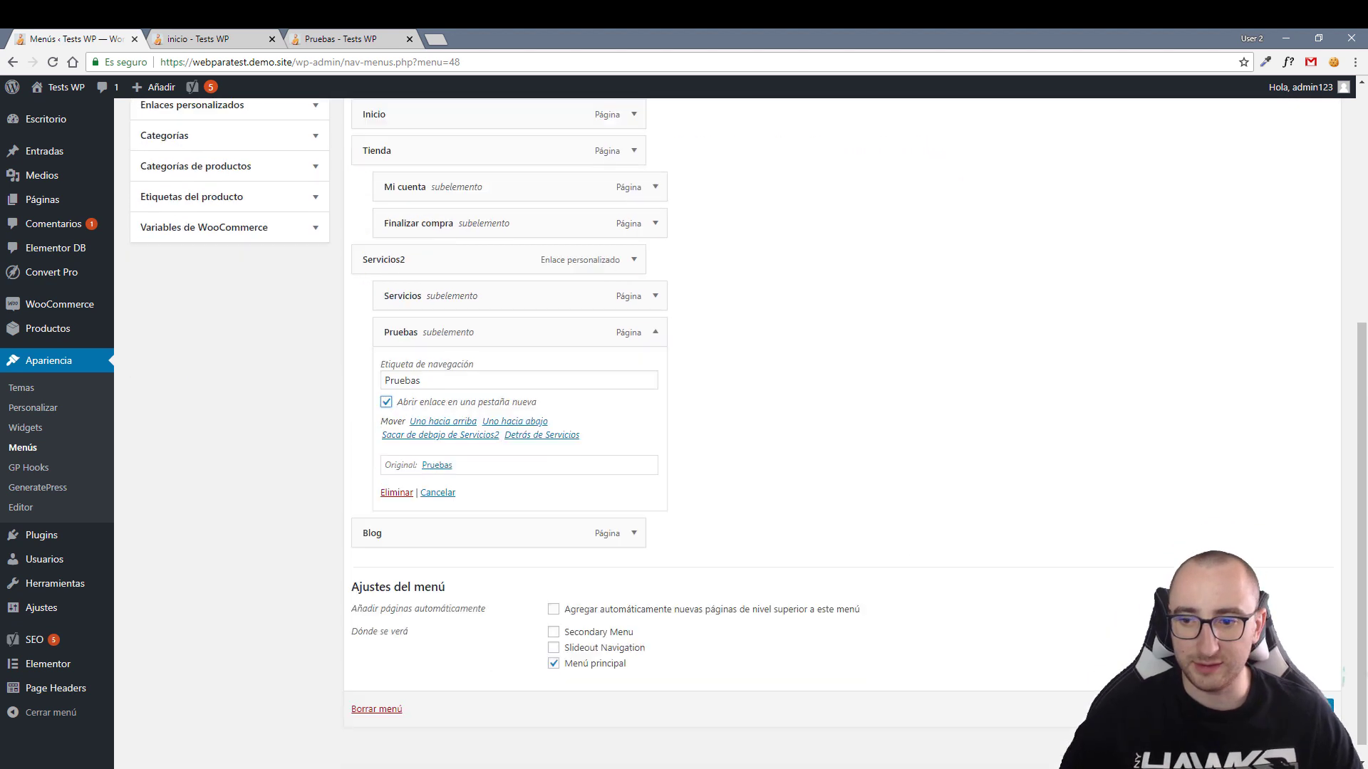
click(1321, 690)
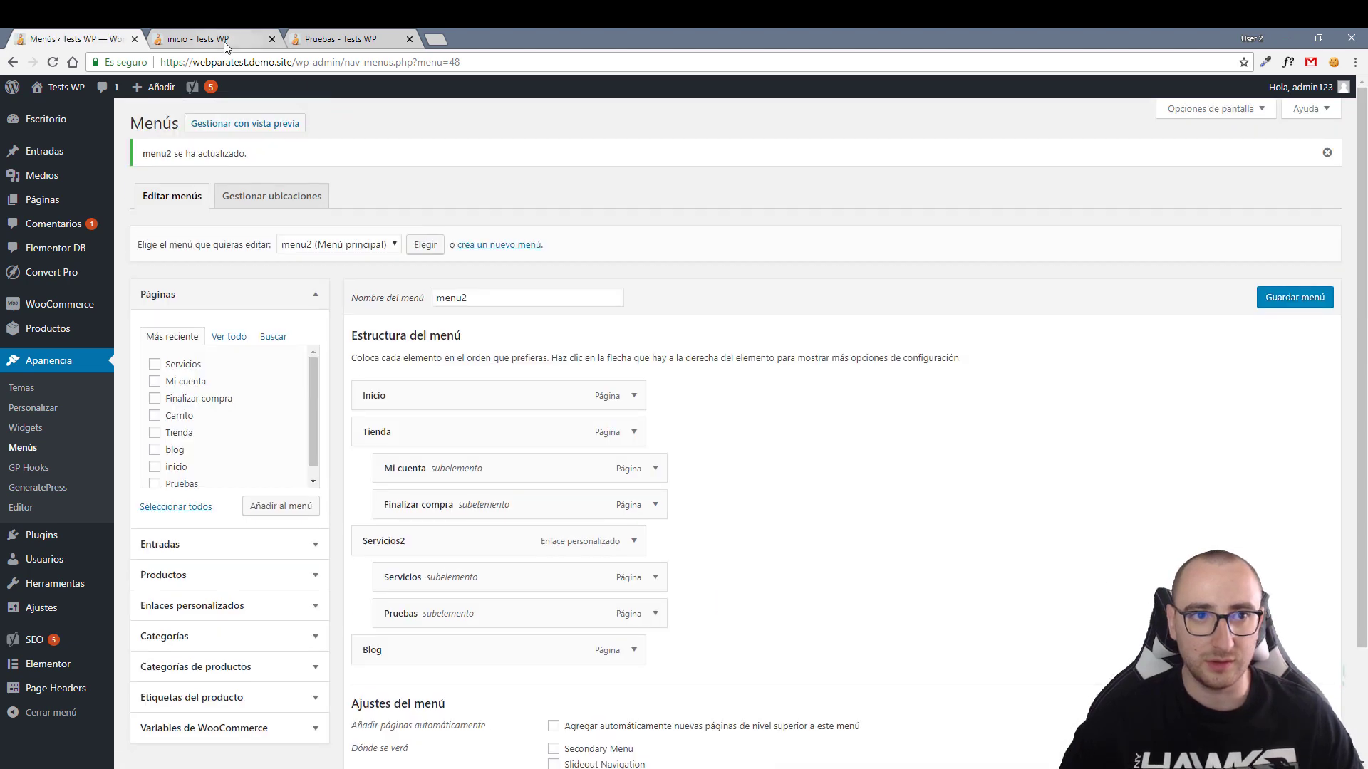
Reload the site and test the Pruebas and Servicios subitems under Servicios2.
click(224, 41)
key(F5)
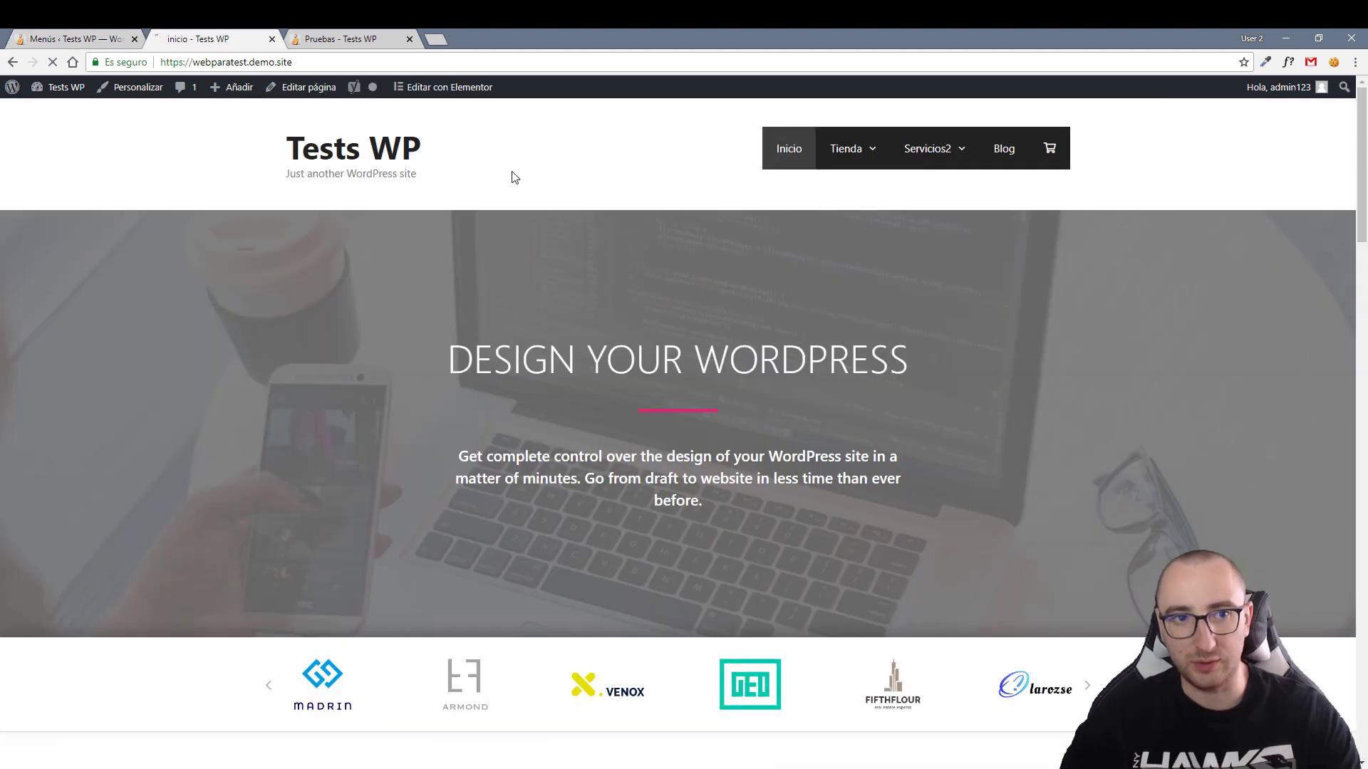
mouse_move(934, 168)
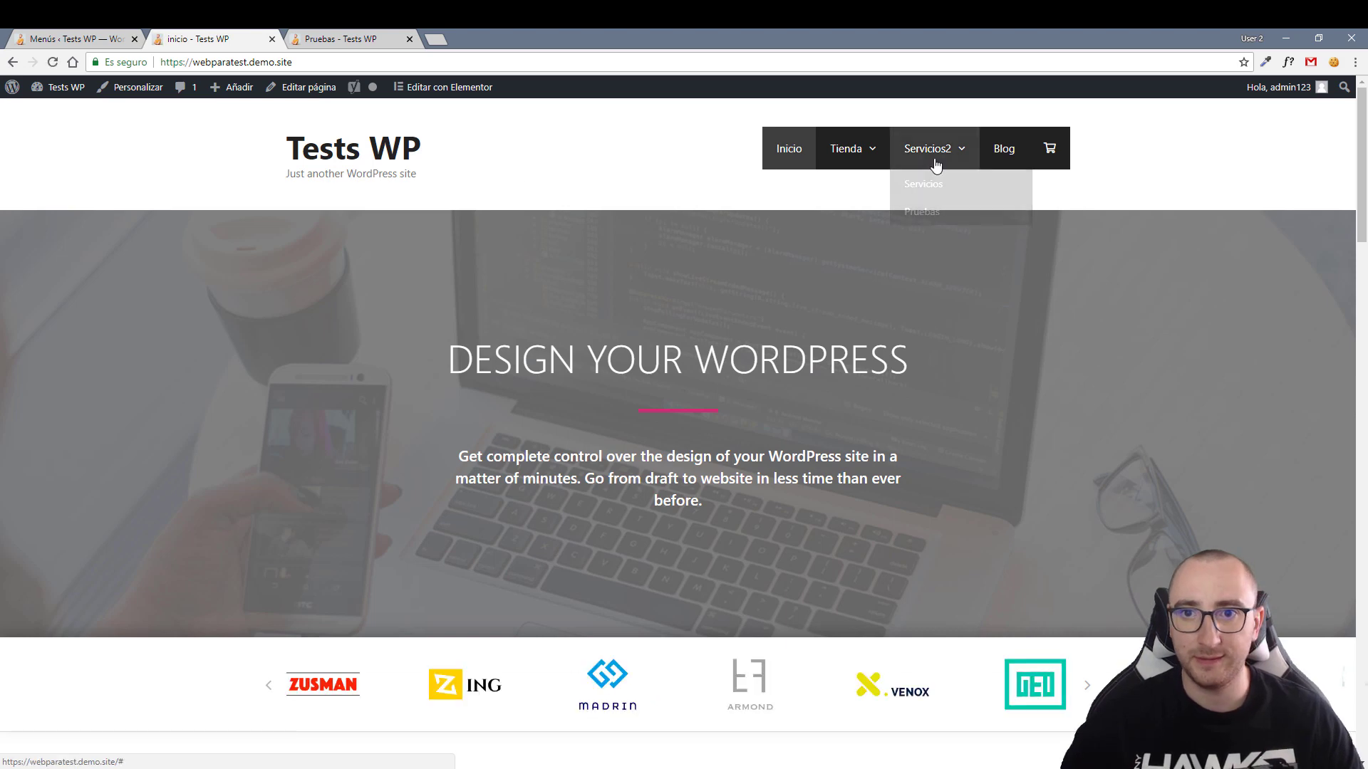
click(930, 223)
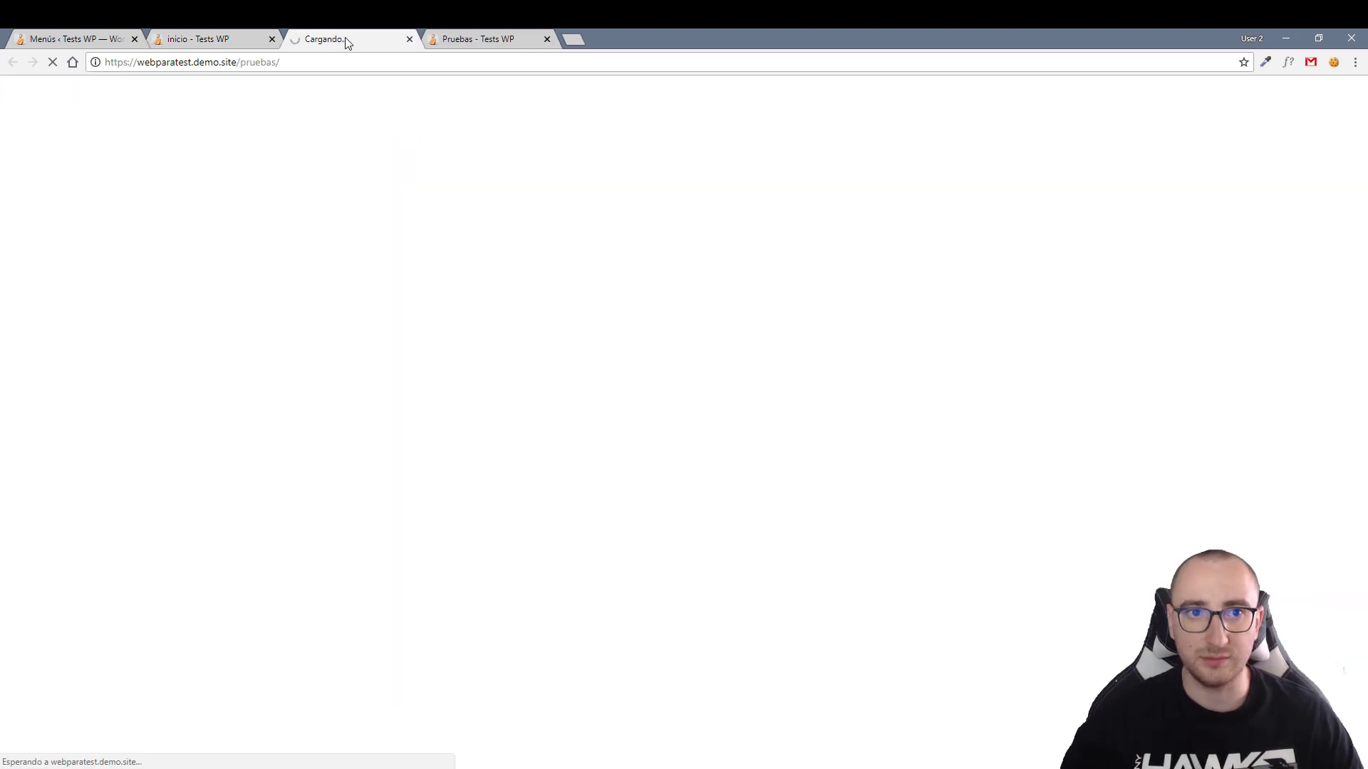
mouse_move(930, 161)
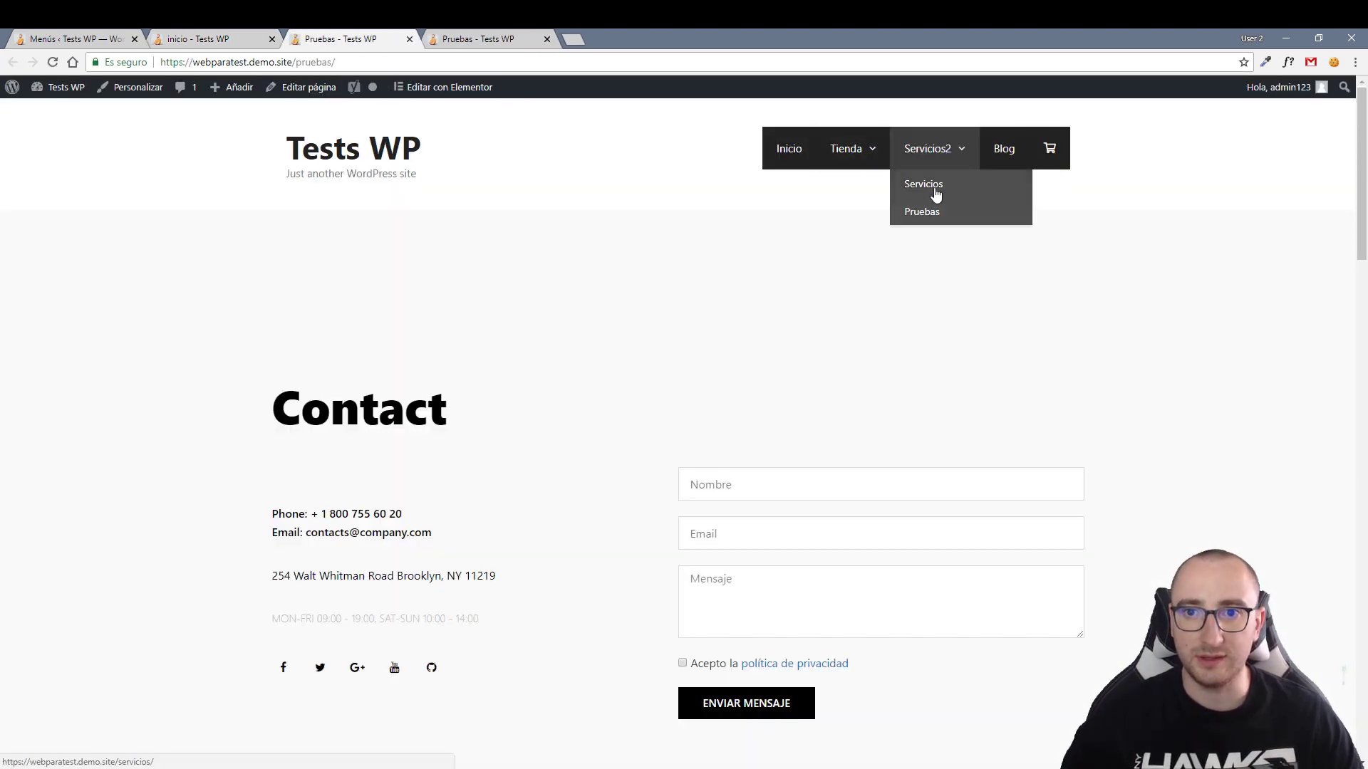
click(935, 195)
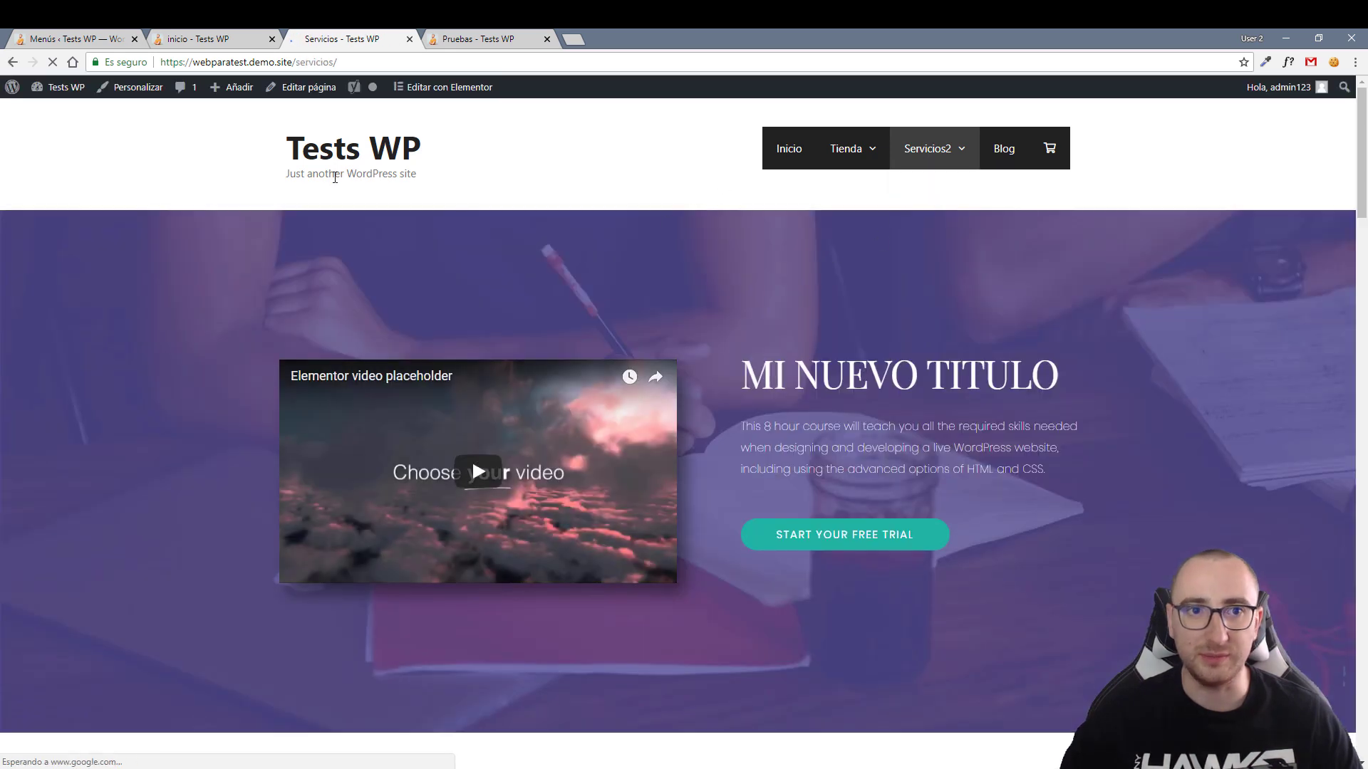
Return to the menu editor and look at the URL fields of the Servicios2 item and the Enlaces personalizados box.
click(74, 39)
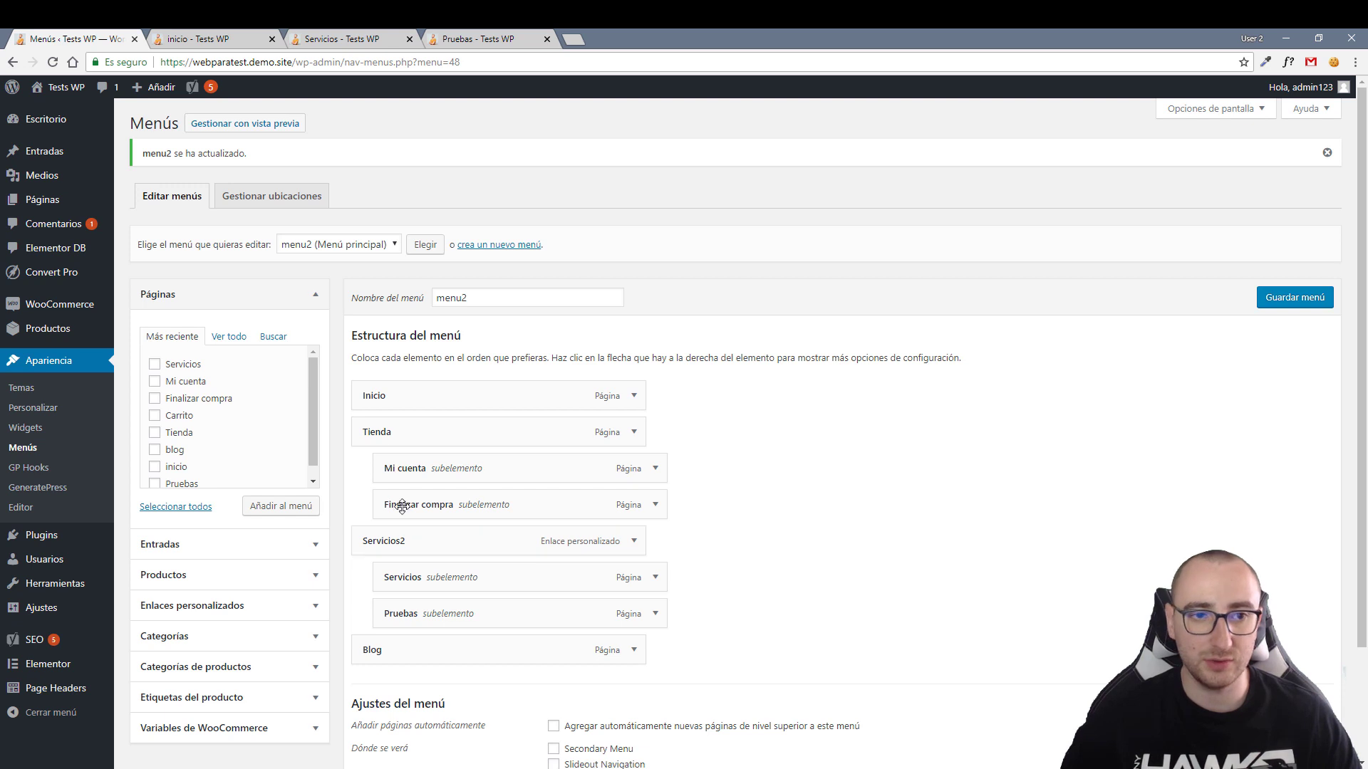
click(634, 542)
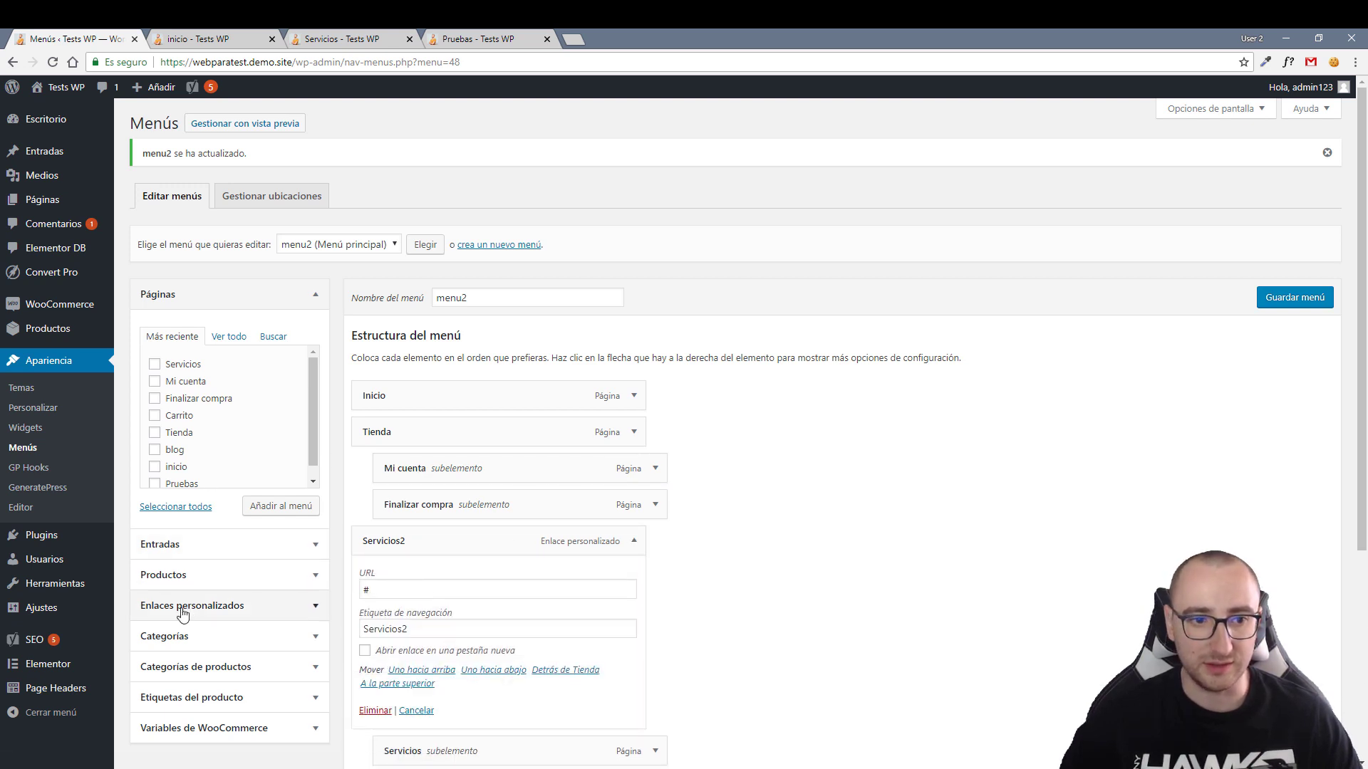
click(316, 294)
click(263, 387)
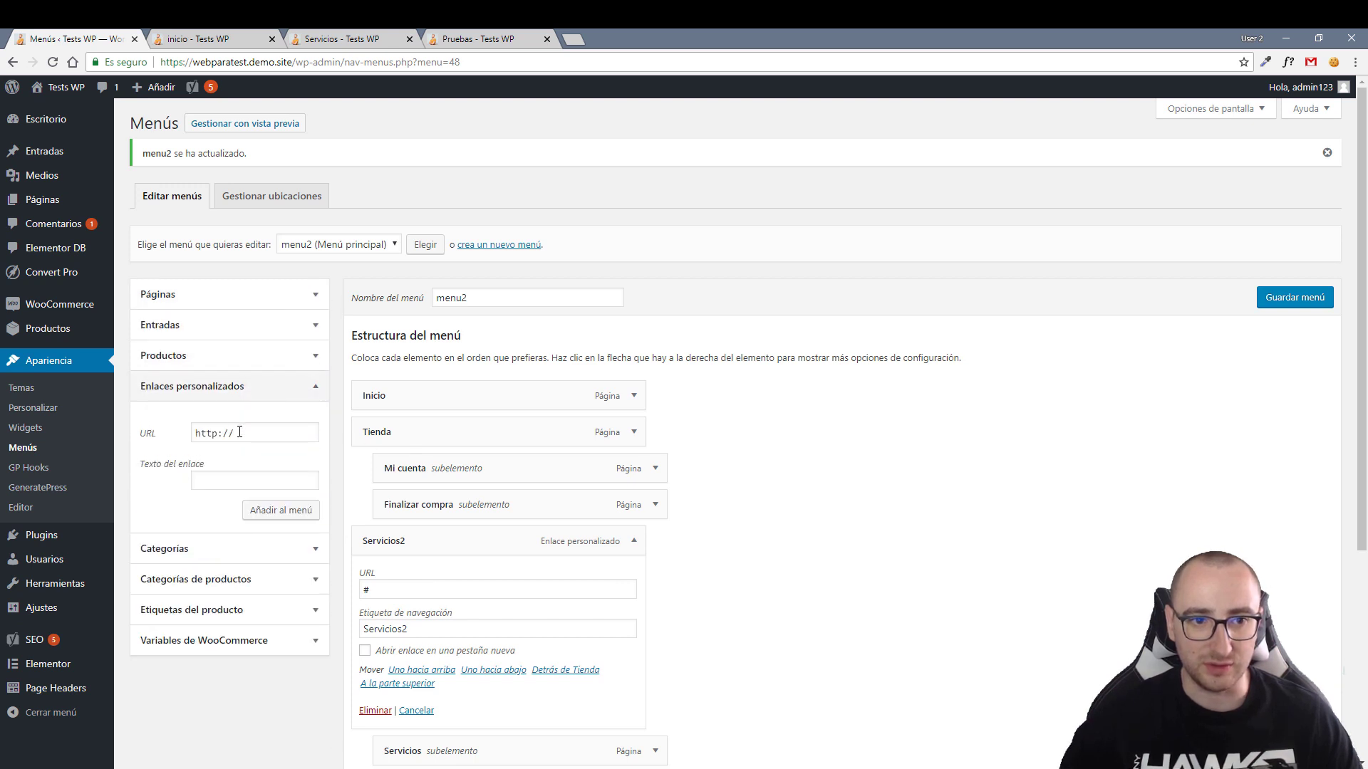
click(221, 433)
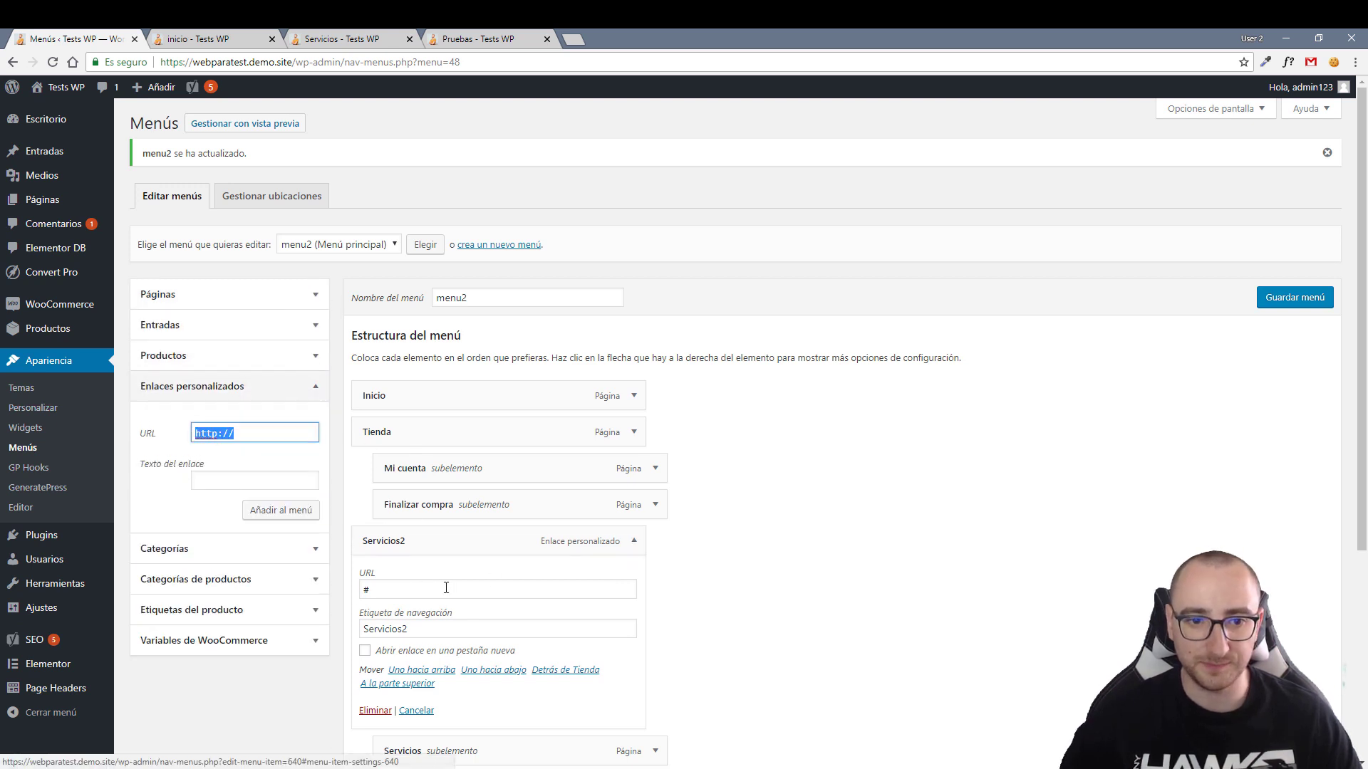
double_click(418, 589)
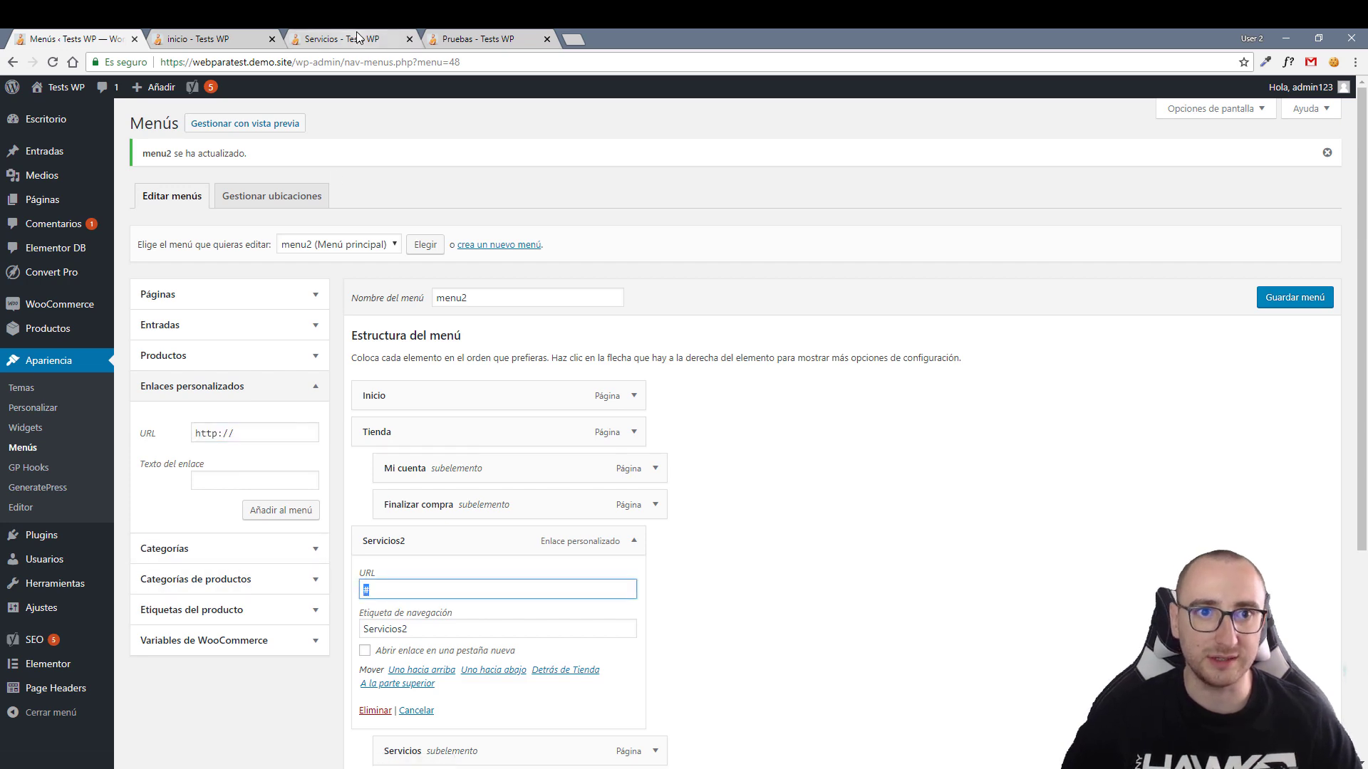
click(356, 37)
click(351, 62)
key(ctrl+c)
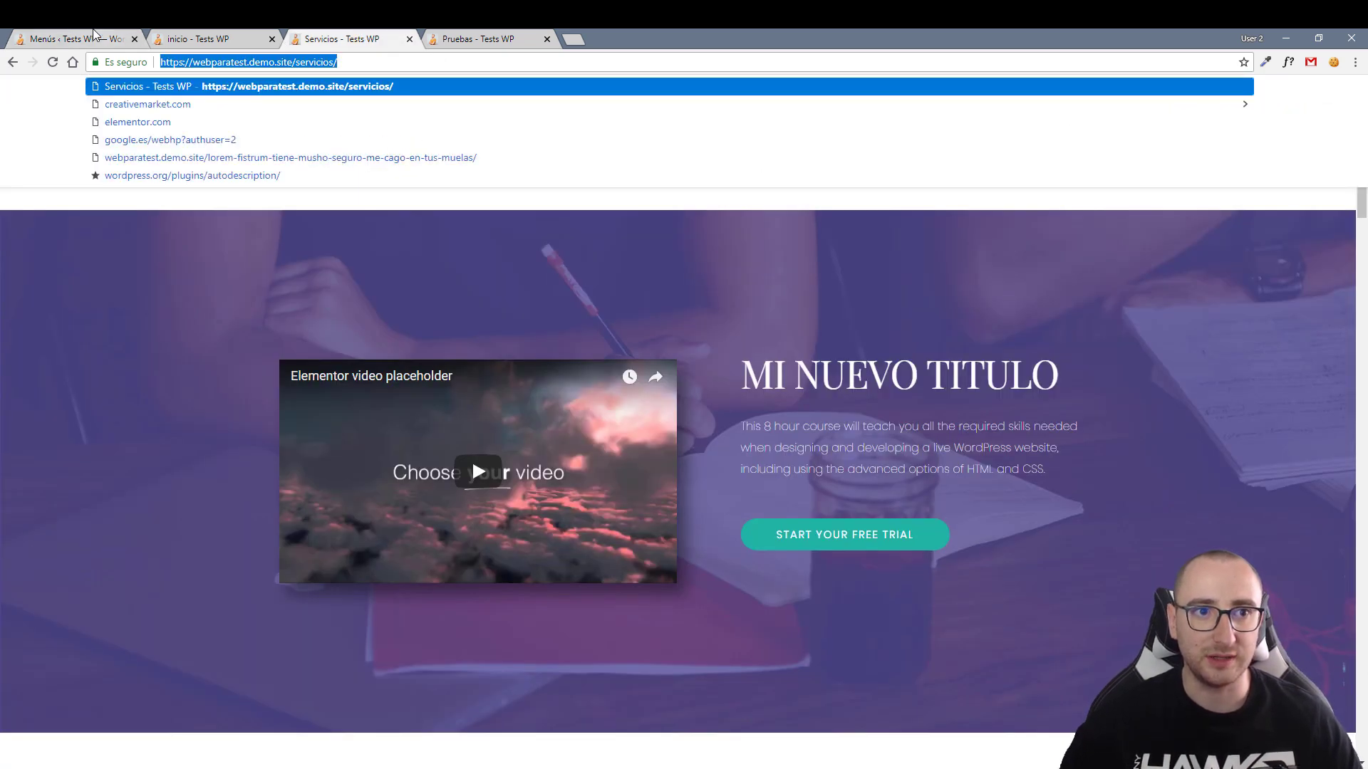
click(93, 30)
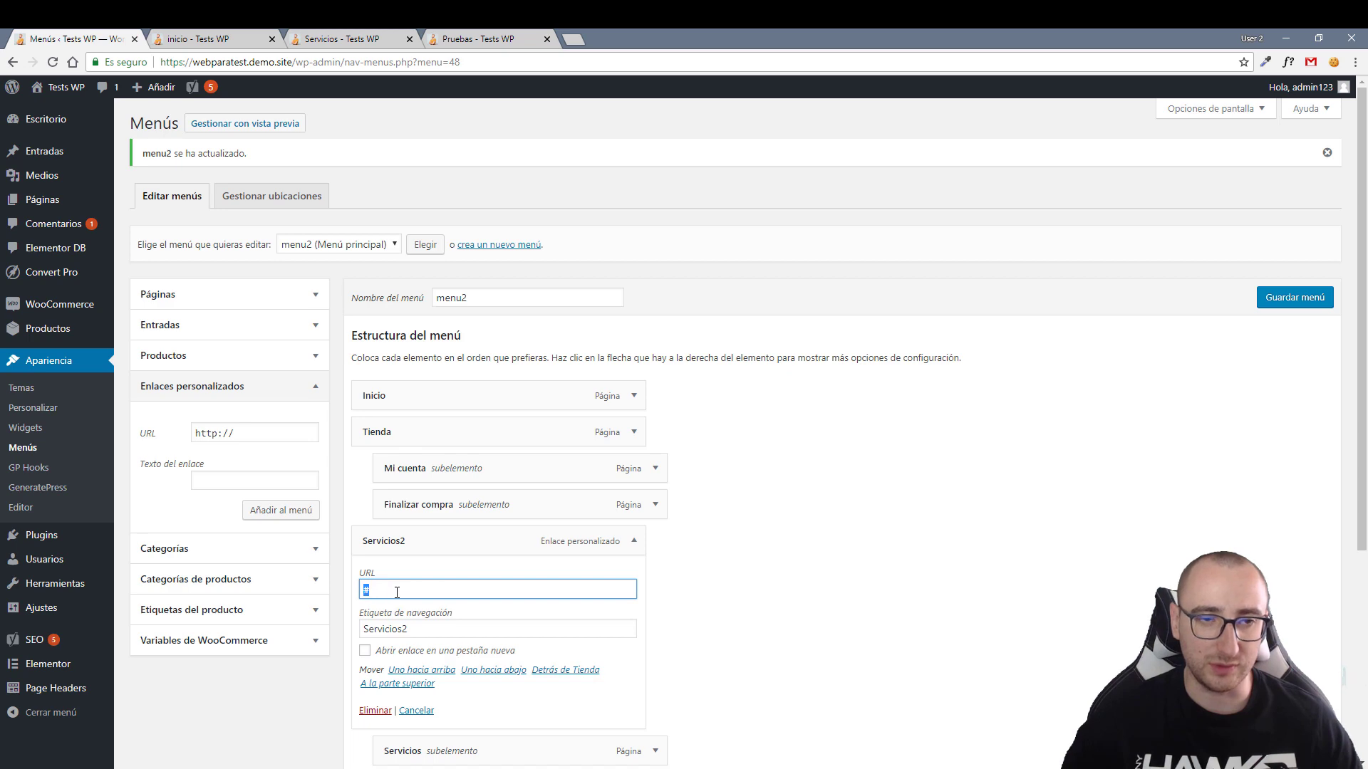
key(ctrl+v)
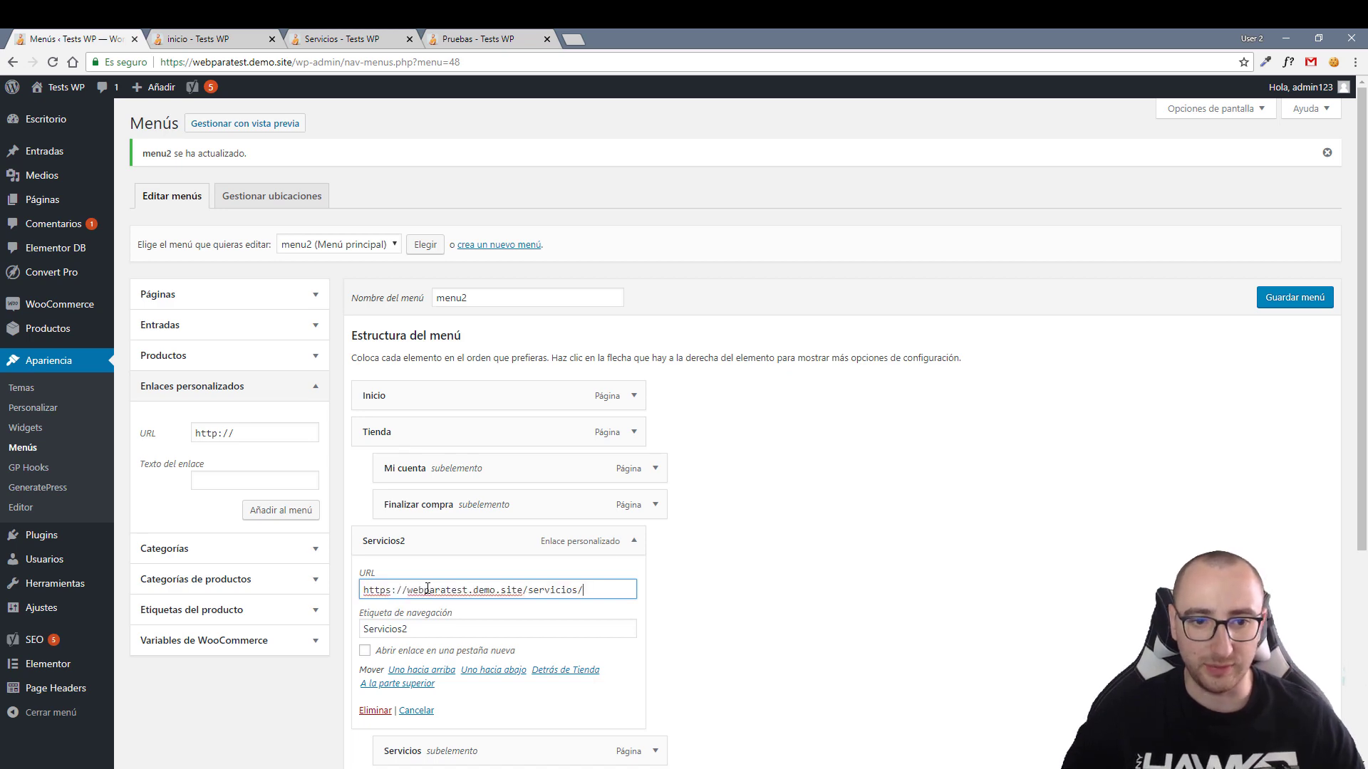
click(732, 580)
scroll(410, 549, down, 3)
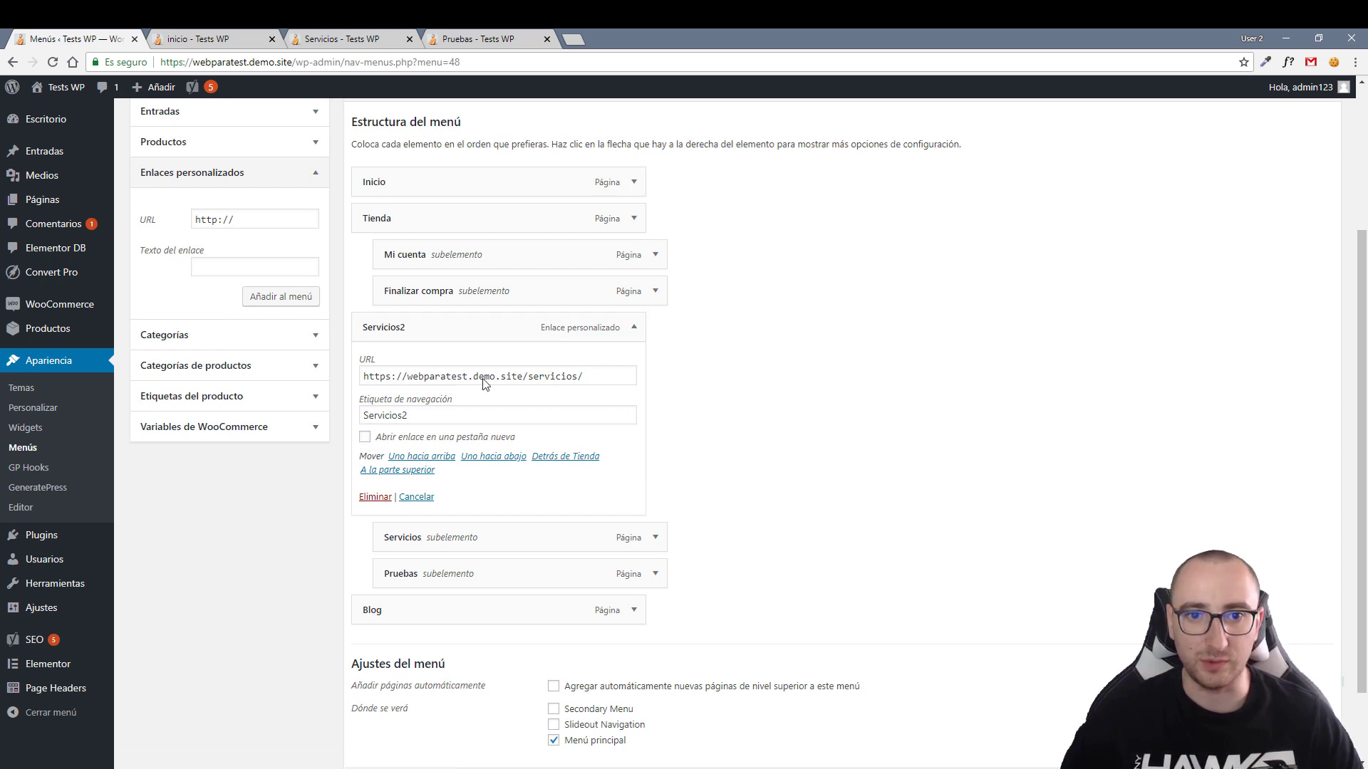
click(634, 328)
scroll(473, 430, up, 3)
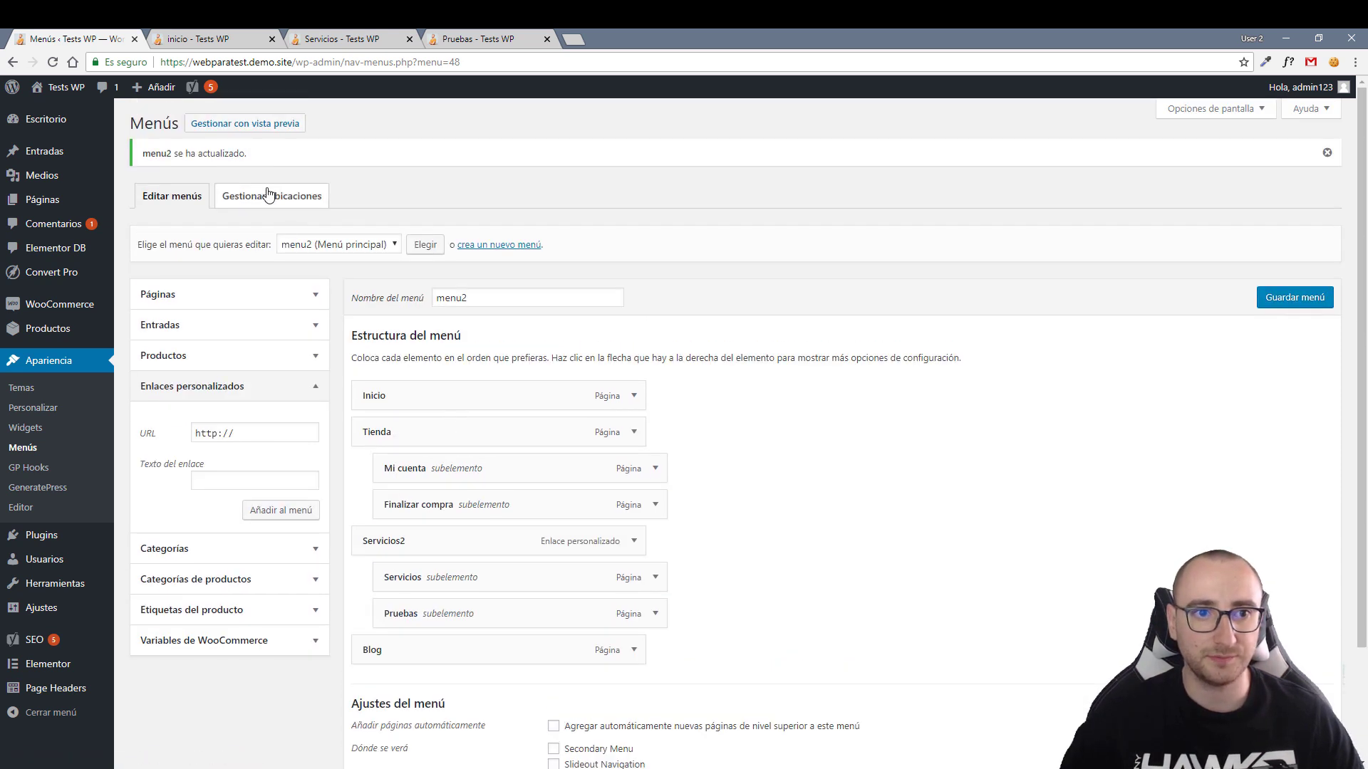
Show the advanced menu property Atributos del título, look at the menu on the site and return to the editor.
click(1254, 111)
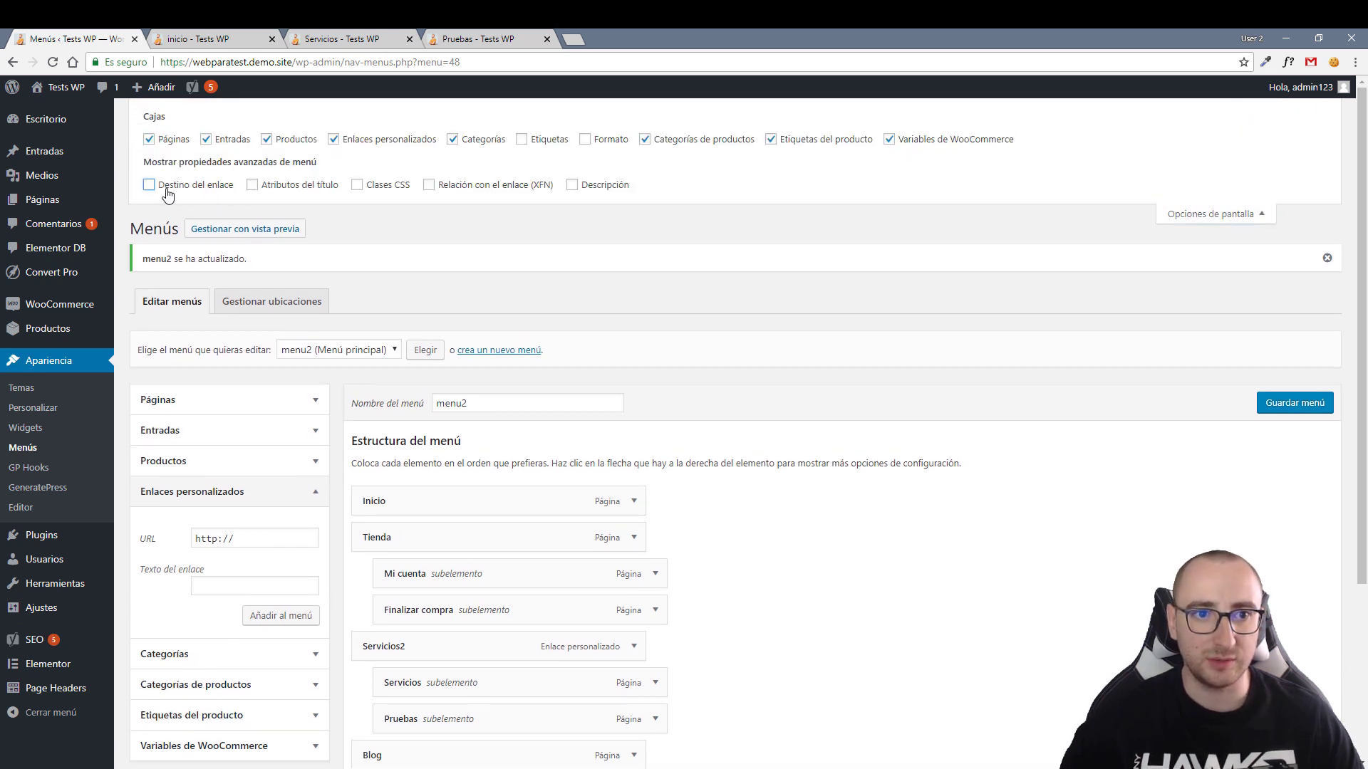
click(253, 187)
click(235, 36)
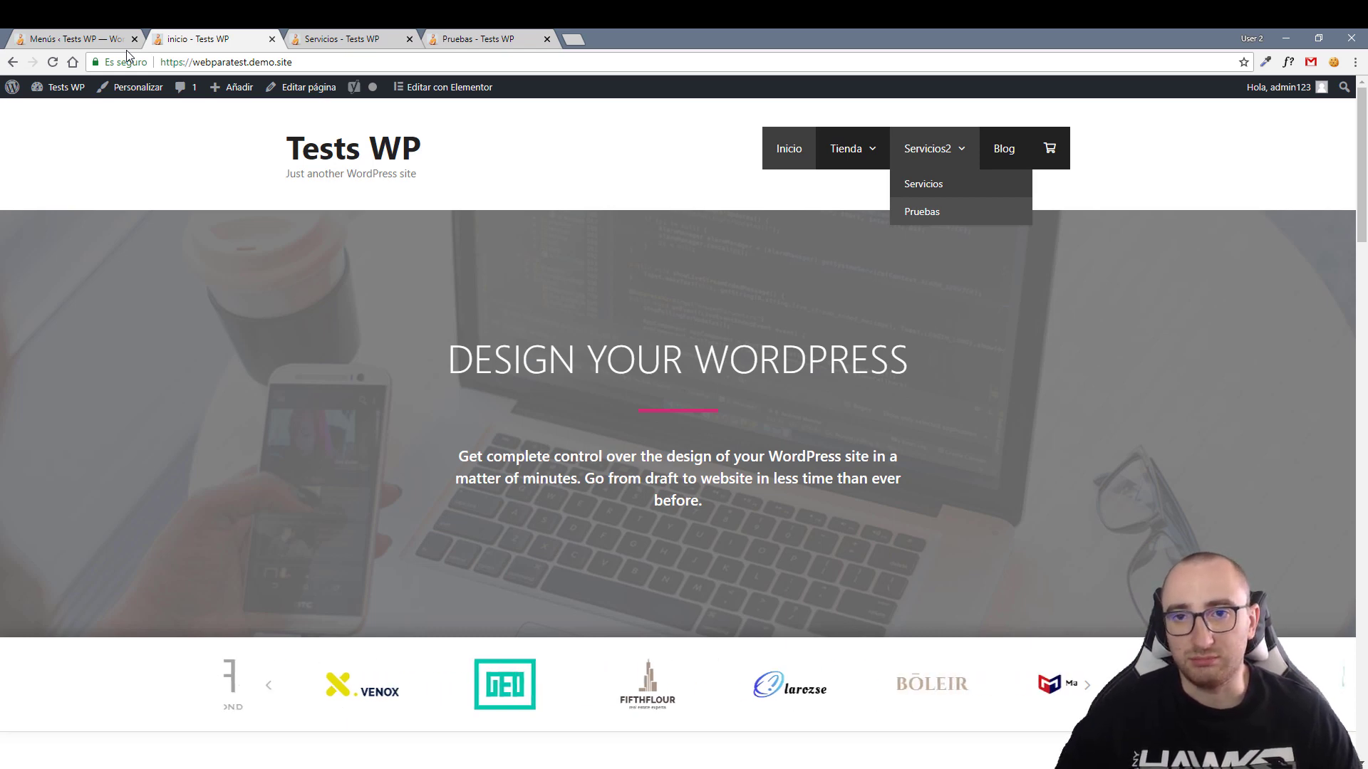
click(74, 39)
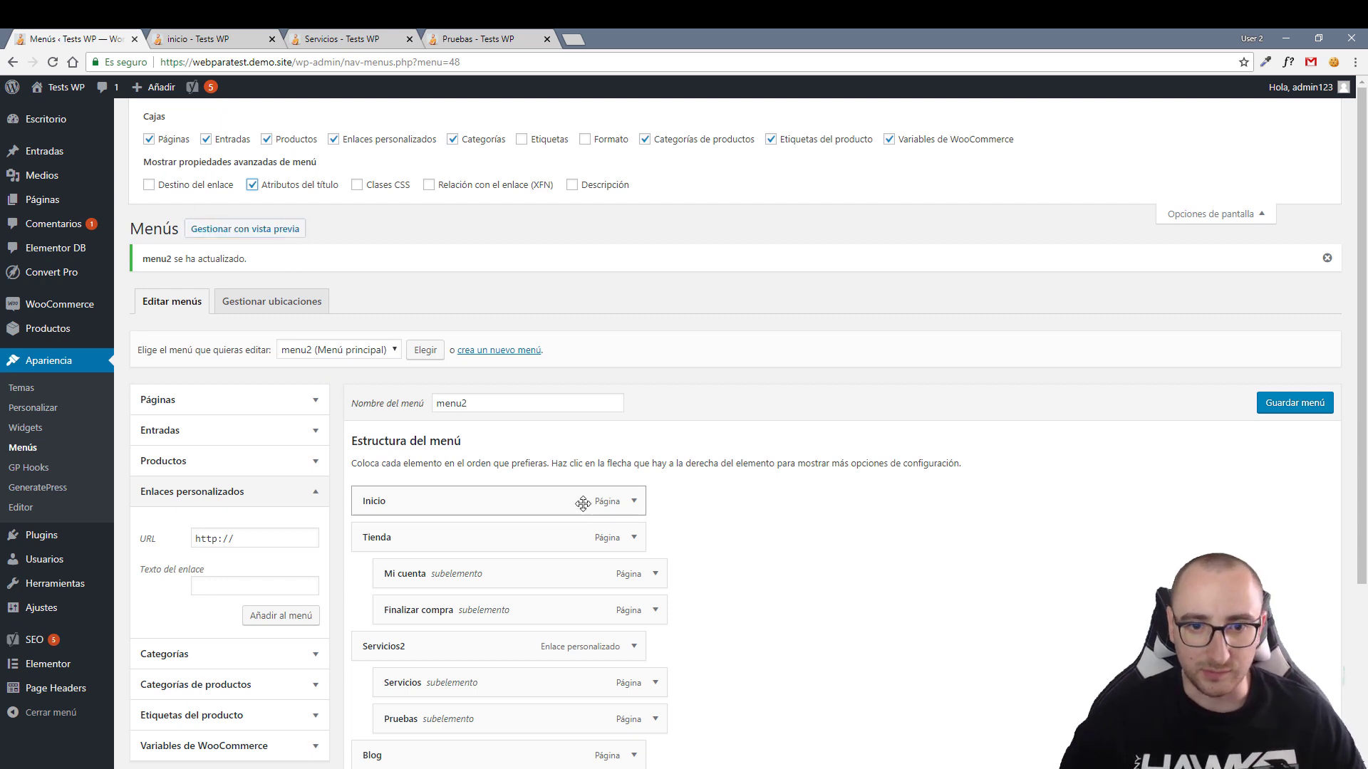
Enter a title attribute for the Inicio item and save menu2.
click(634, 507)
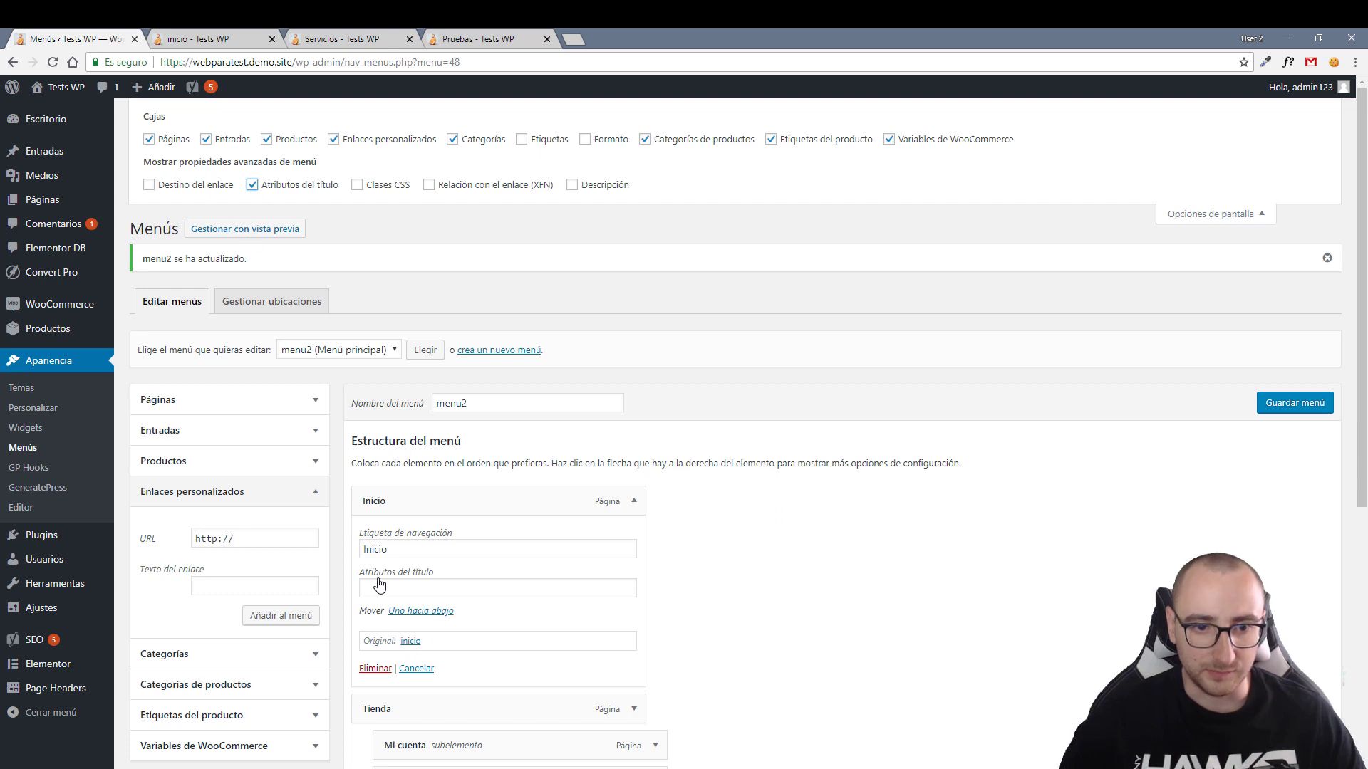
click(399, 588)
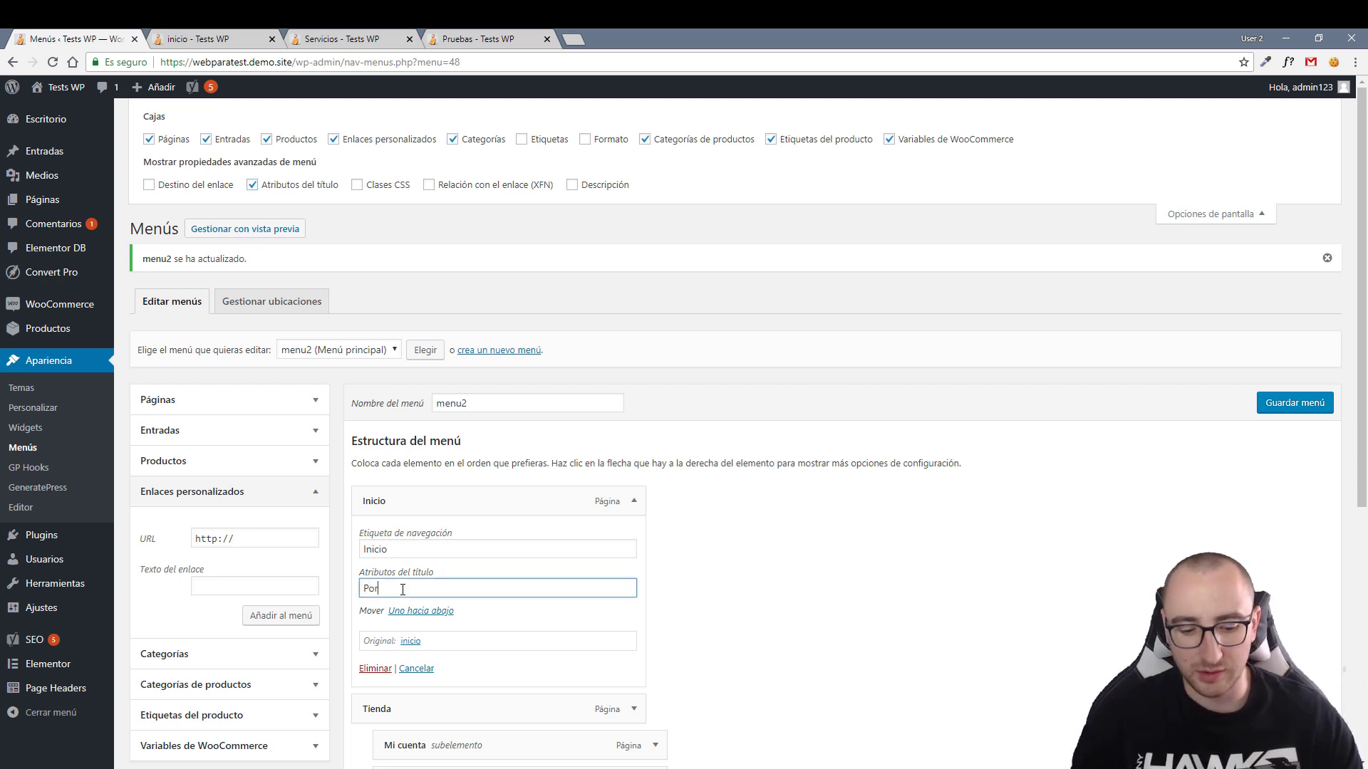
click(634, 500)
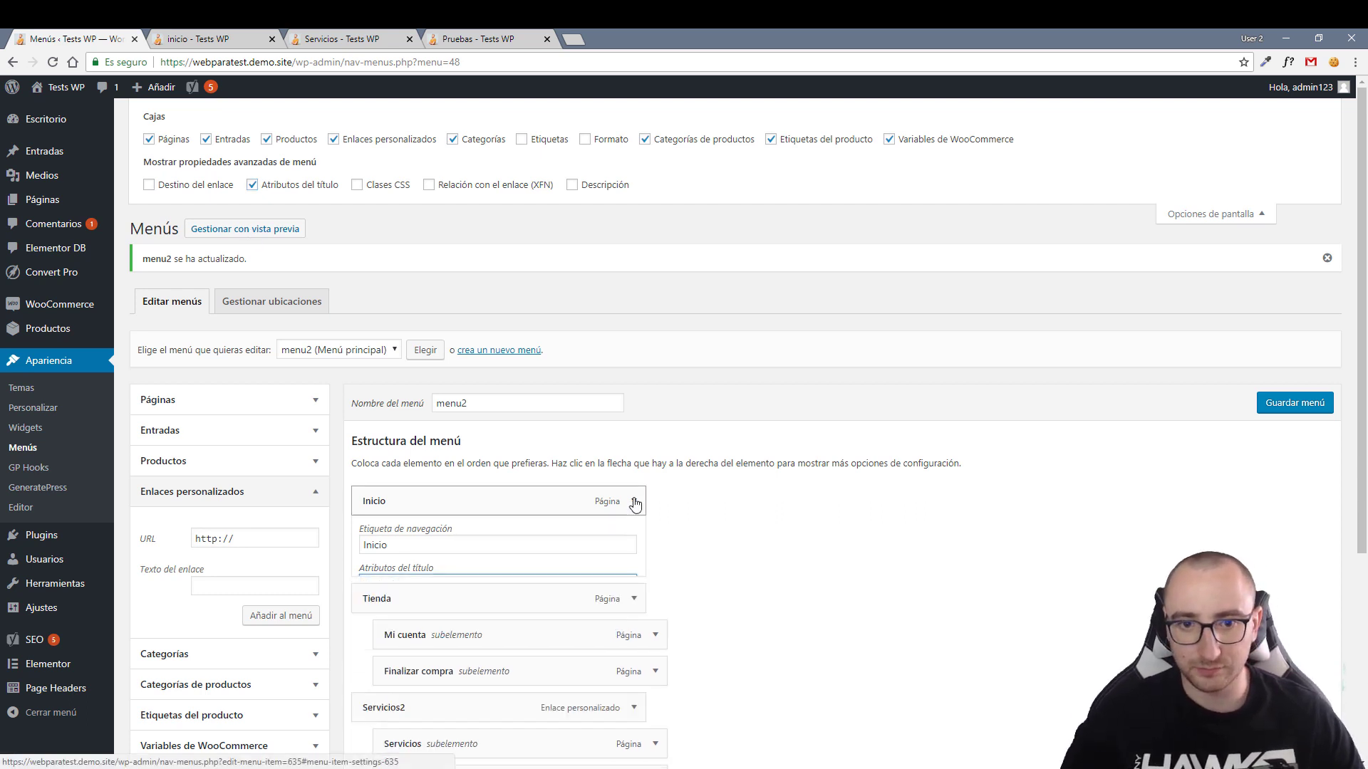
click(1291, 402)
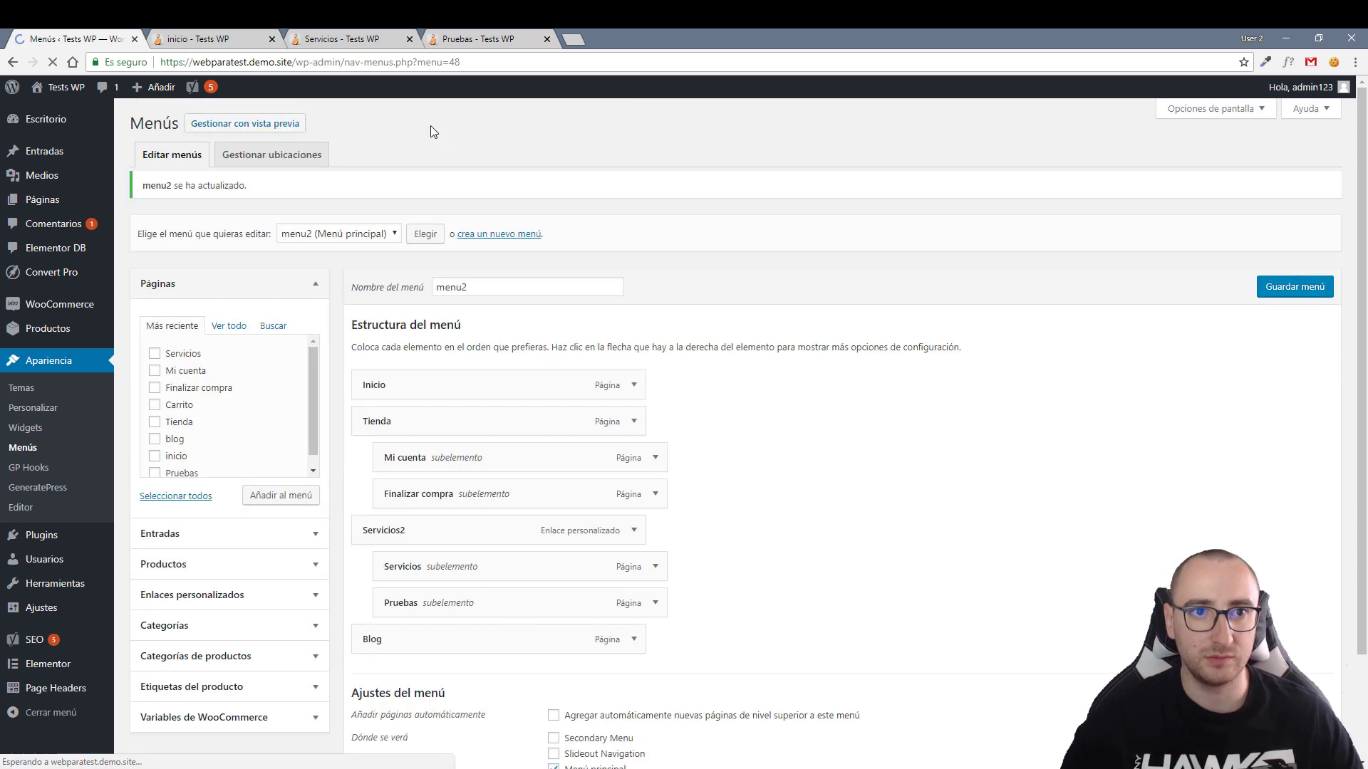
Reload the Servicios page on the site to check the saved menu, and return to the menu editor.
click(334, 39)
key(F5)
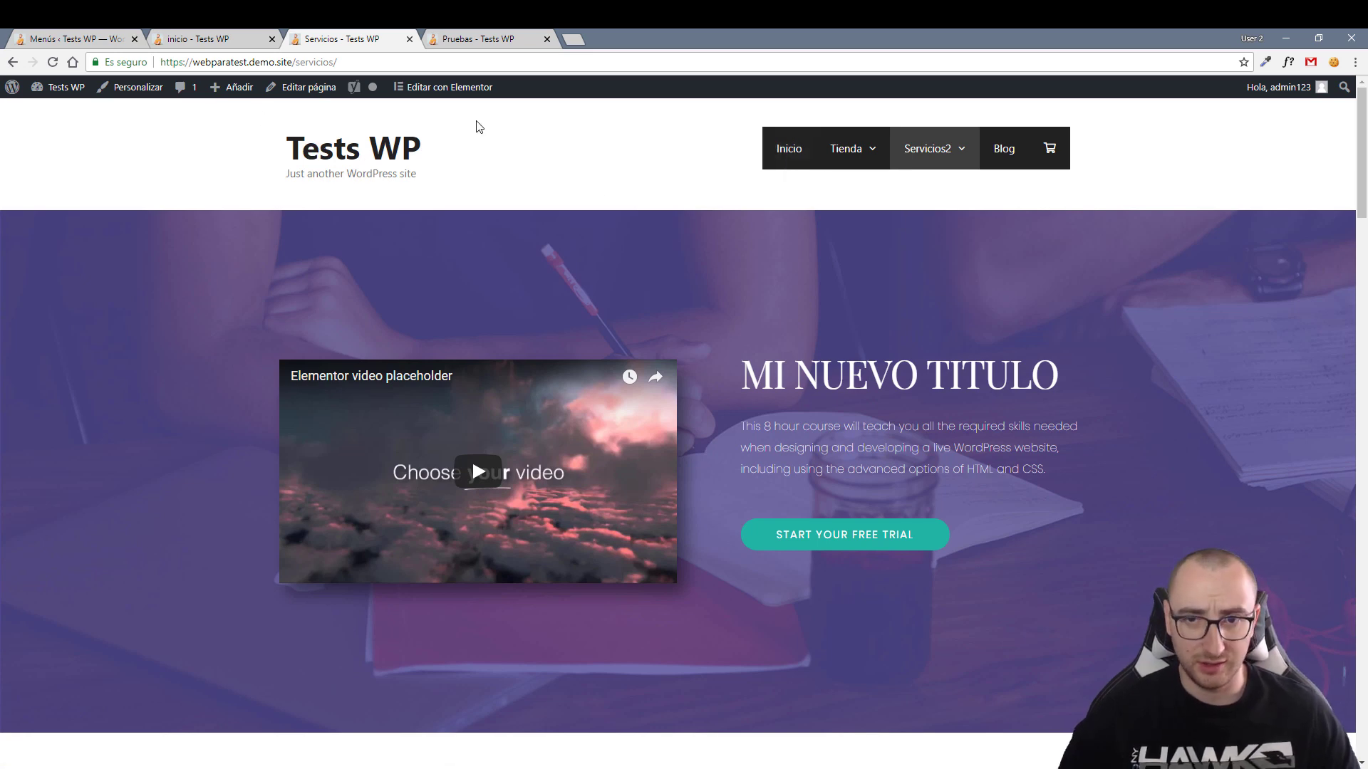
click(173, 46)
click(97, 37)
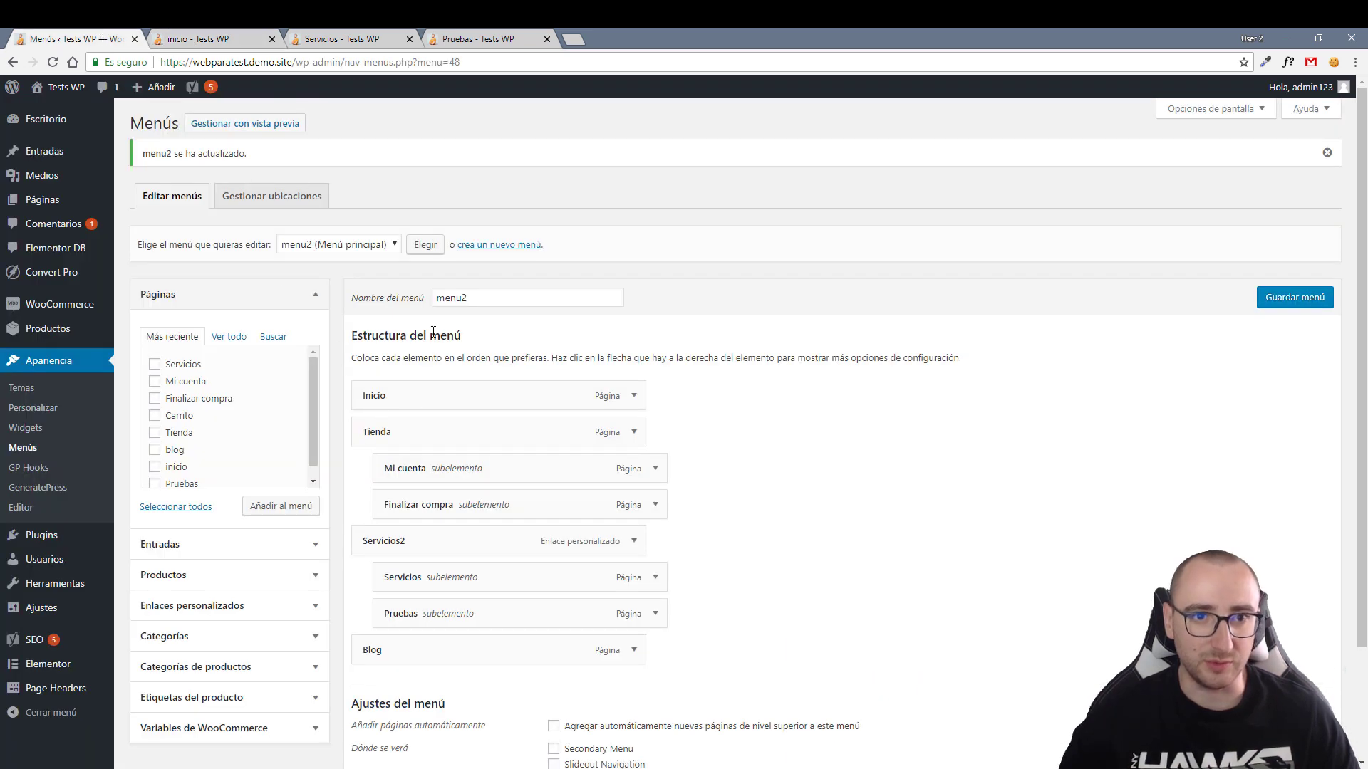
Show the advanced property Clases CSS instead of Atributos del título and give the Inicio item the CSS class btn.
click(1254, 112)
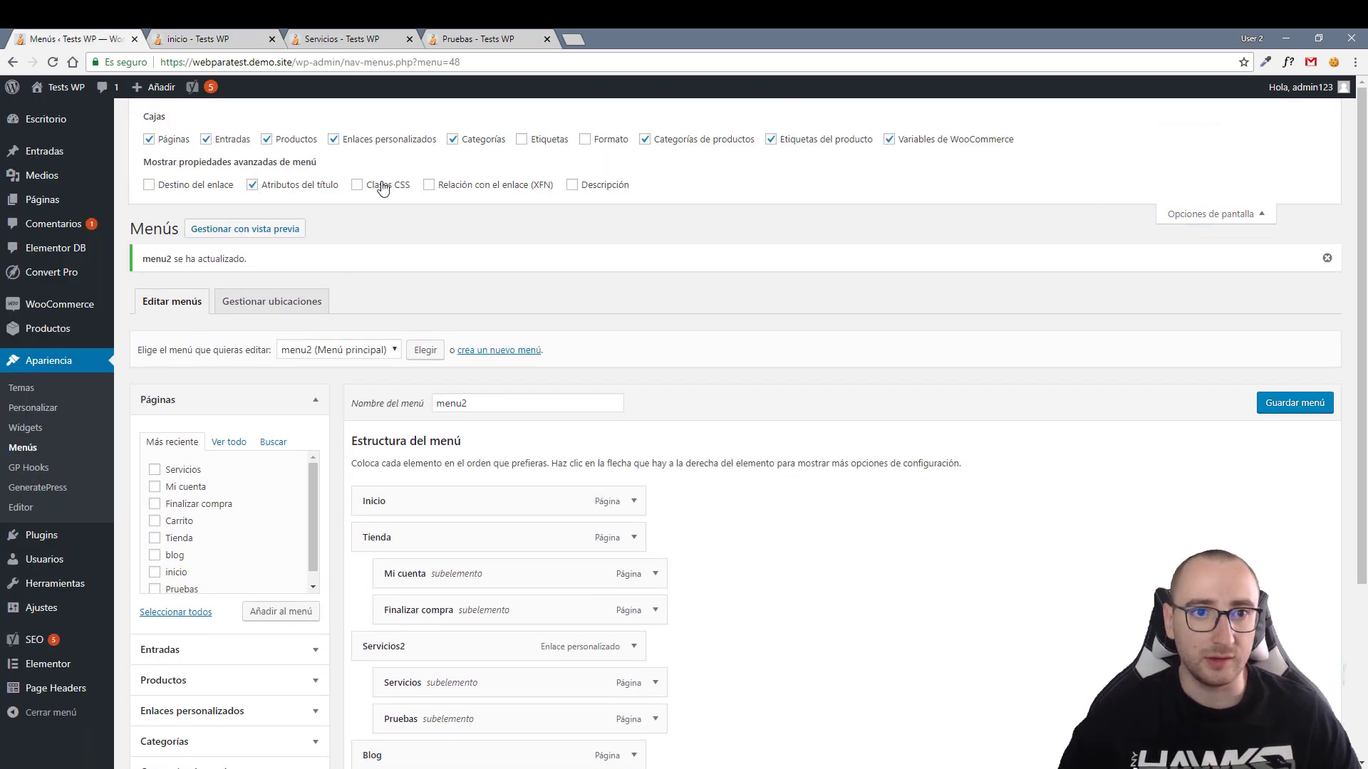
click(253, 185)
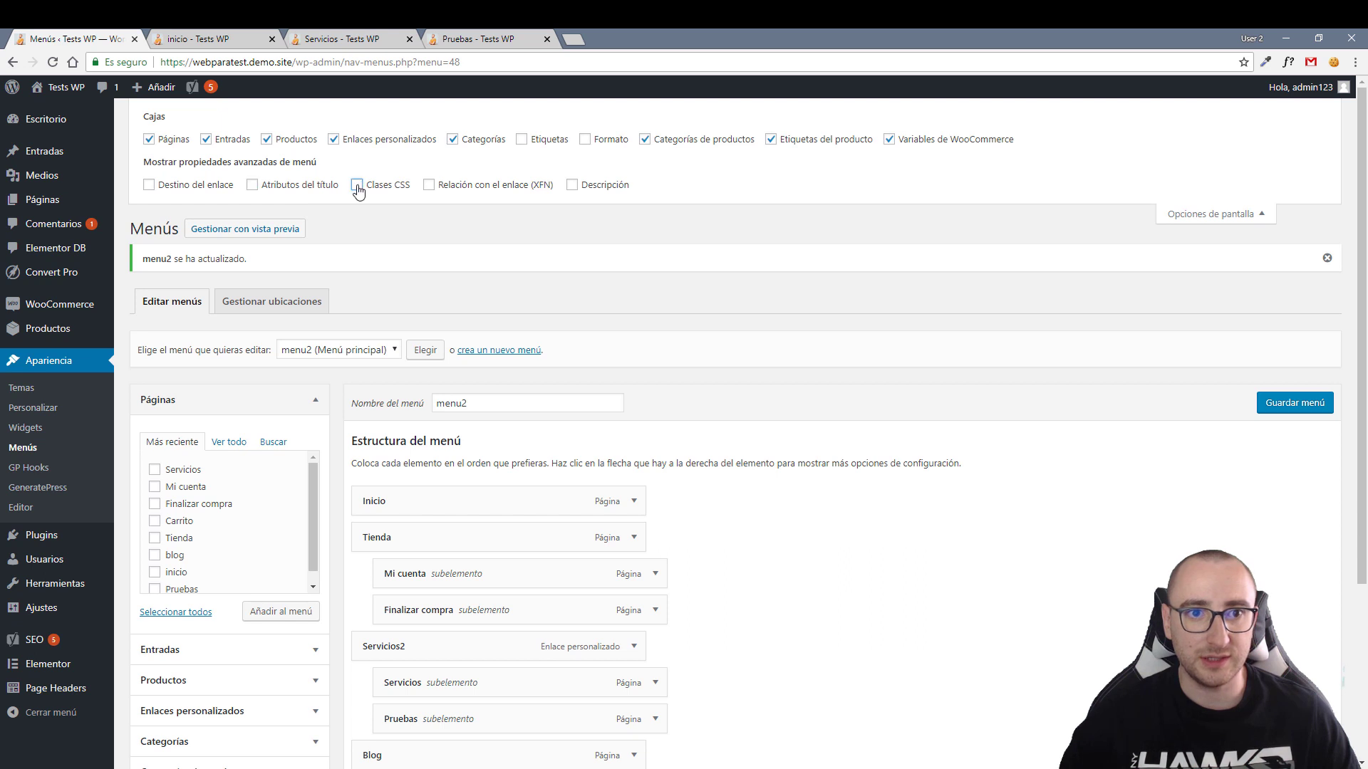
click(357, 185)
click(633, 501)
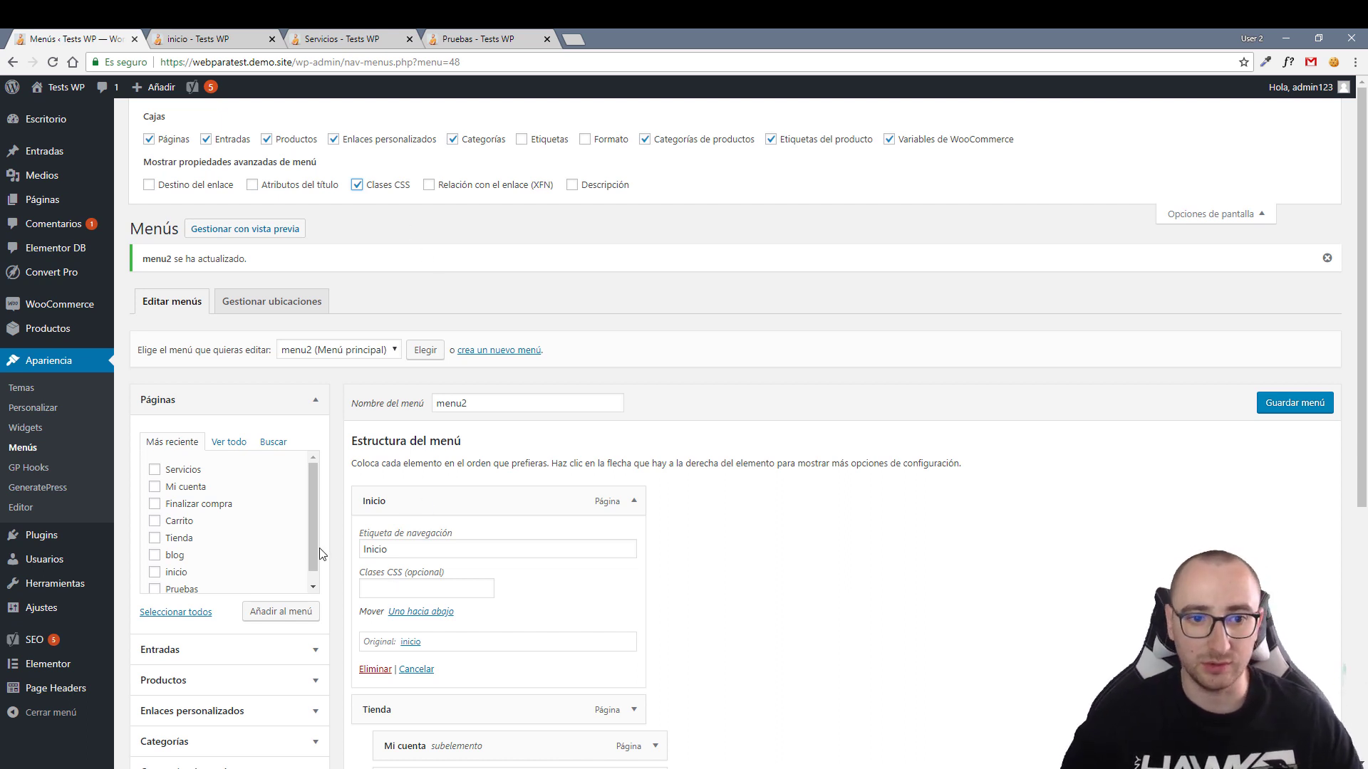
click(414, 585)
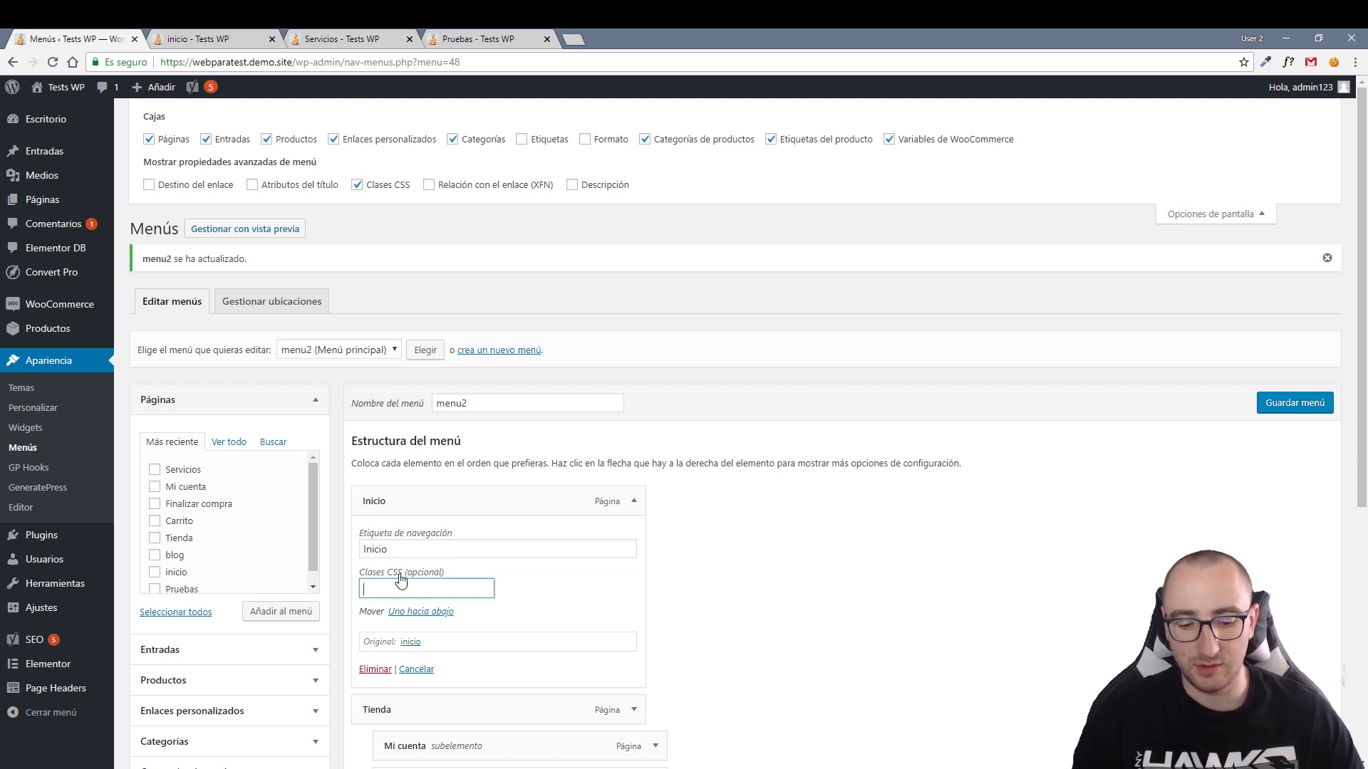
text(btn)
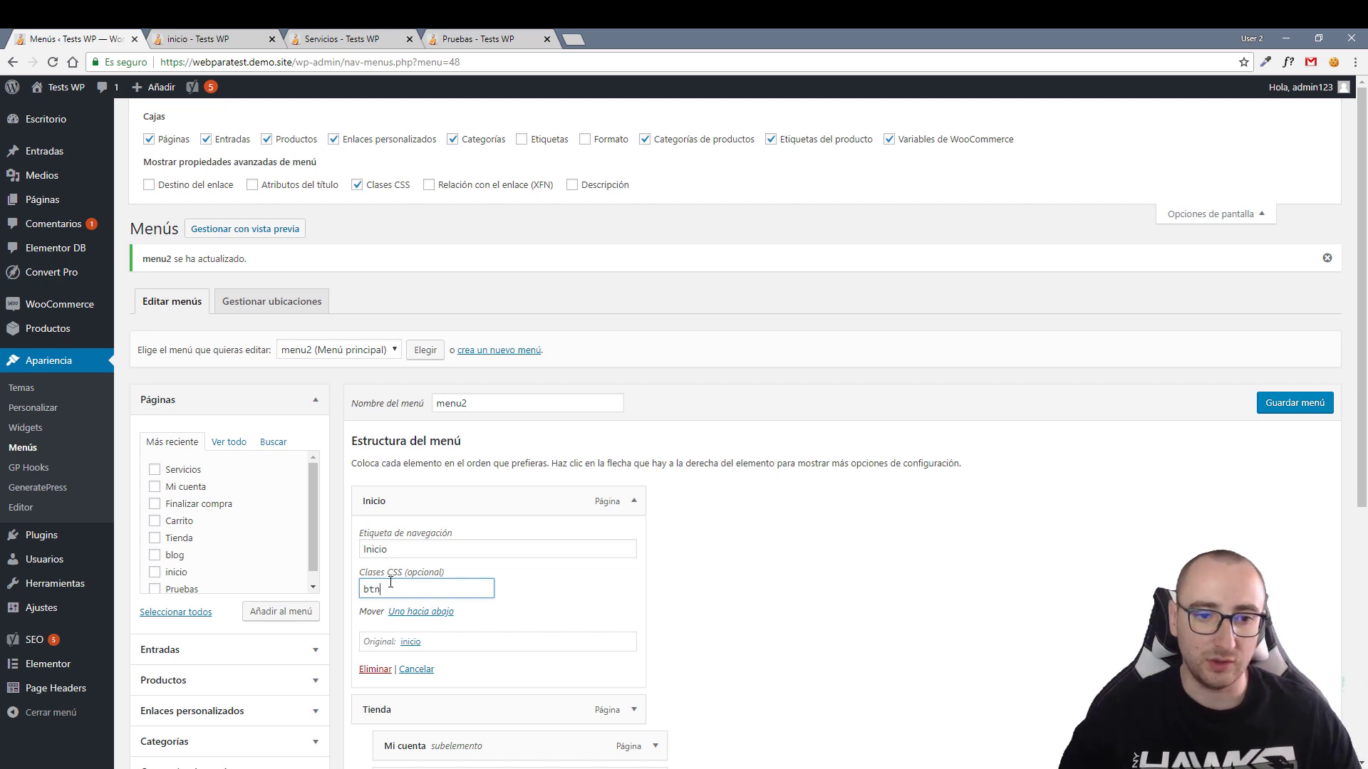
drag(403, 588, 271, 573)
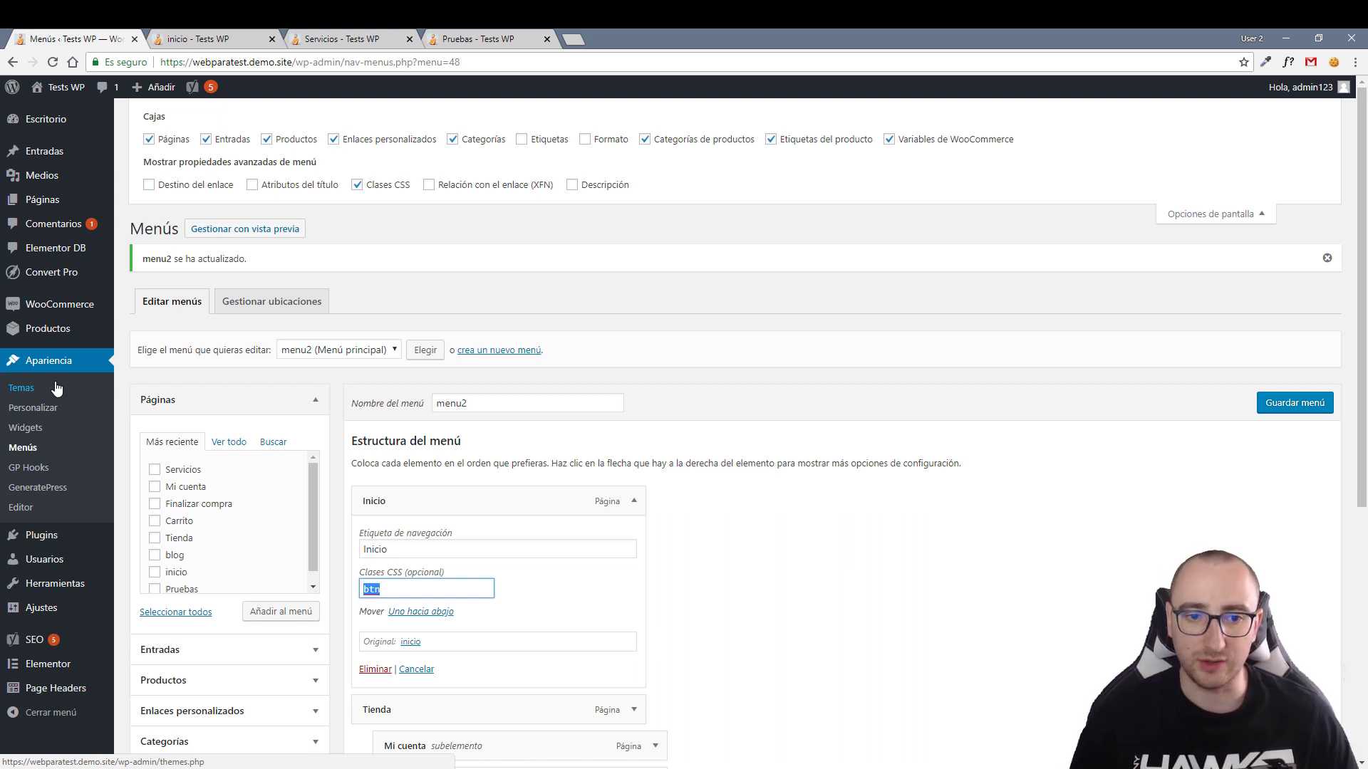
click(740, 585)
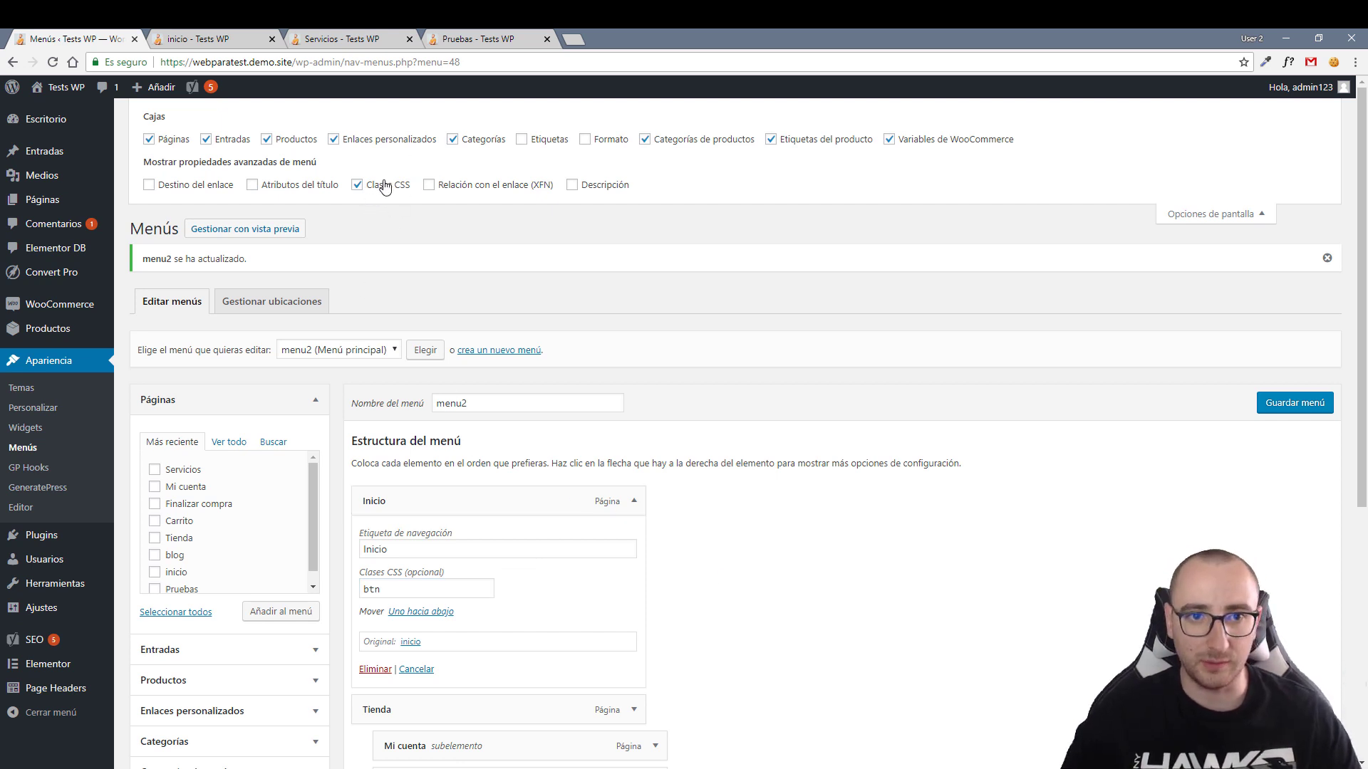
Show the Relación con el enlace (XFN) and Descripción properties one after the other on the Inicio item, hiding each again.
click(429, 186)
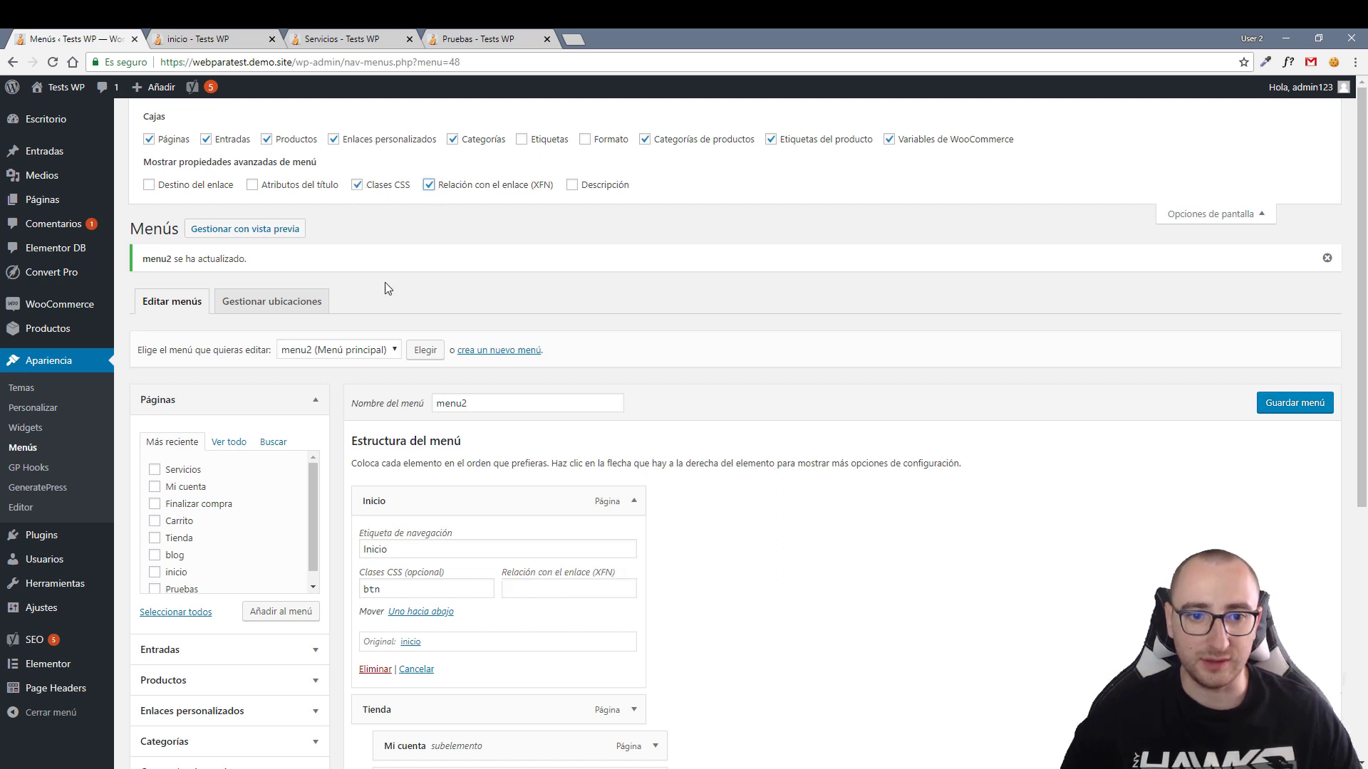
click(542, 589)
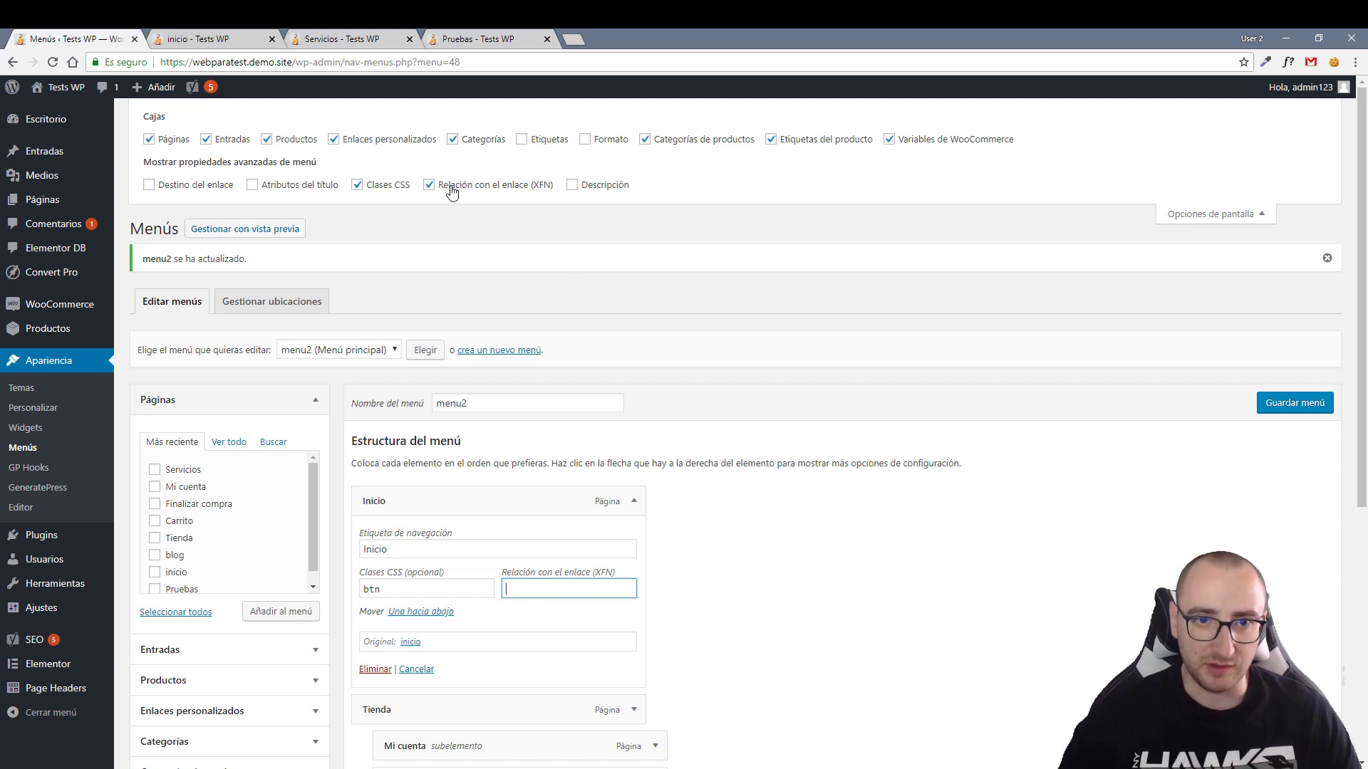
click(430, 185)
click(571, 185)
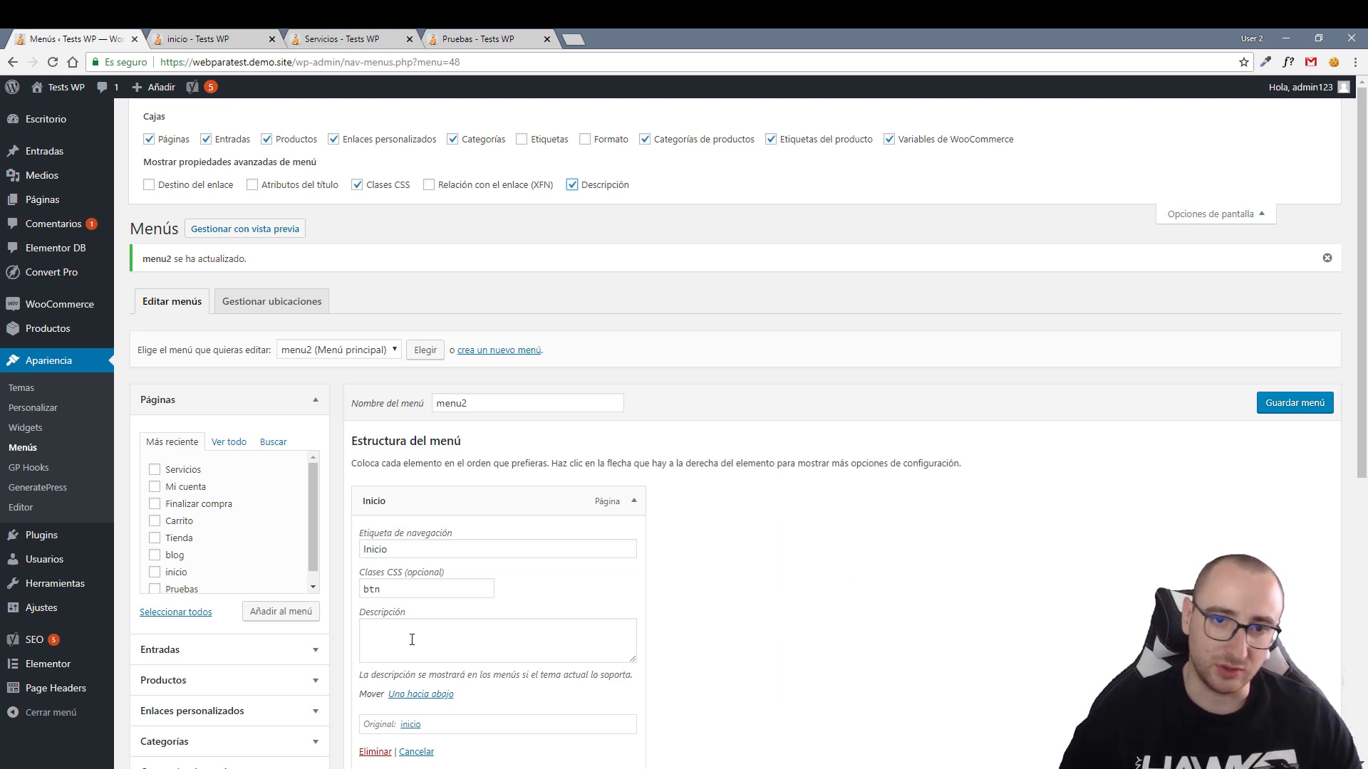
click(572, 186)
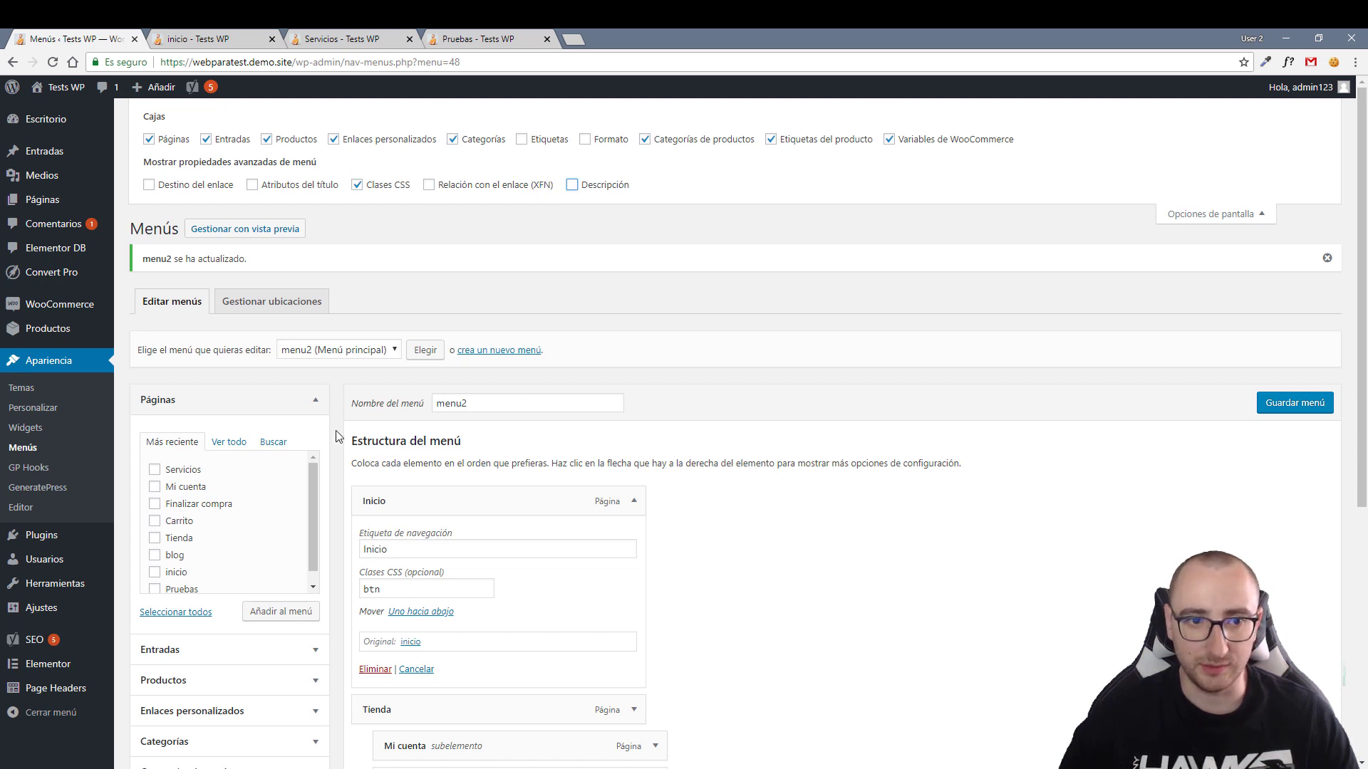
Collapse the Páginas box and hide the Variables de WooCommerce, Etiquetas del producto, Categorías de productos and Productos boxes from the menu editor.
click(315, 400)
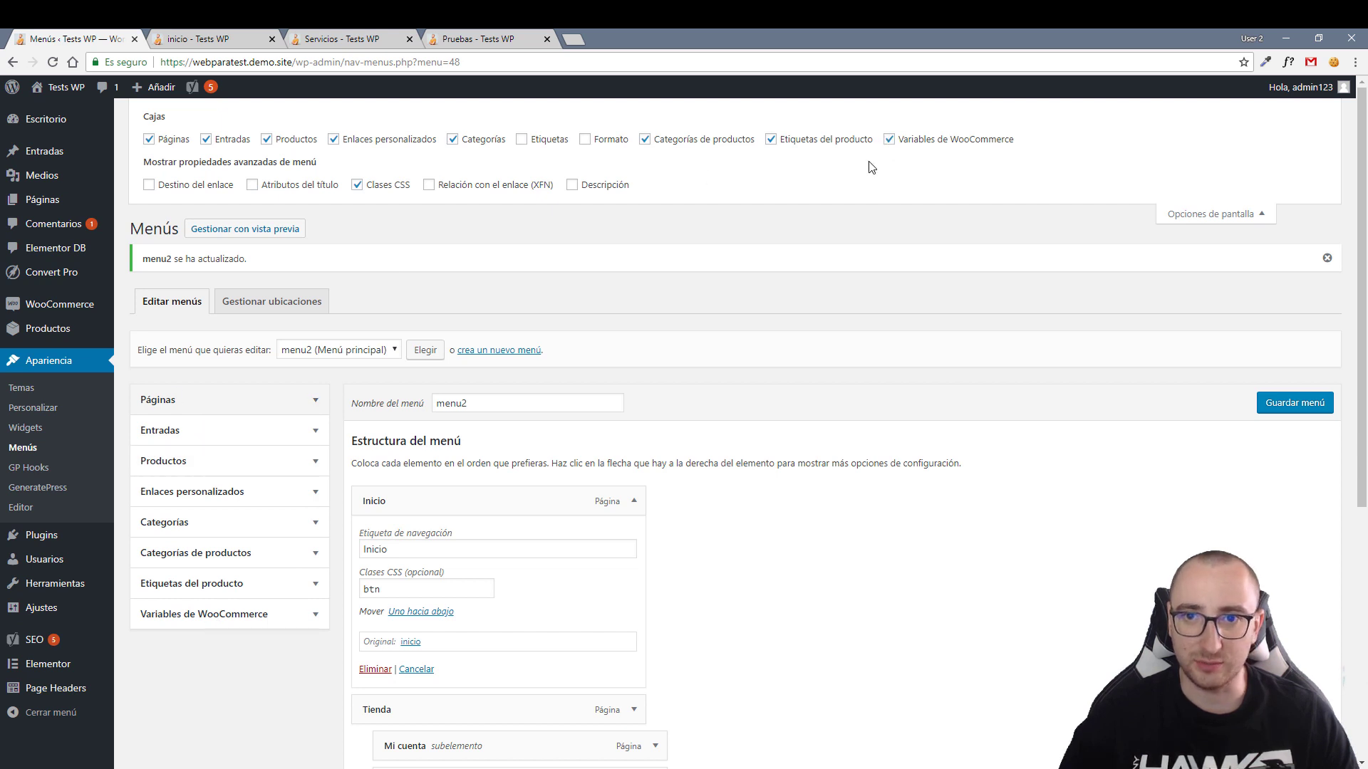
click(889, 139)
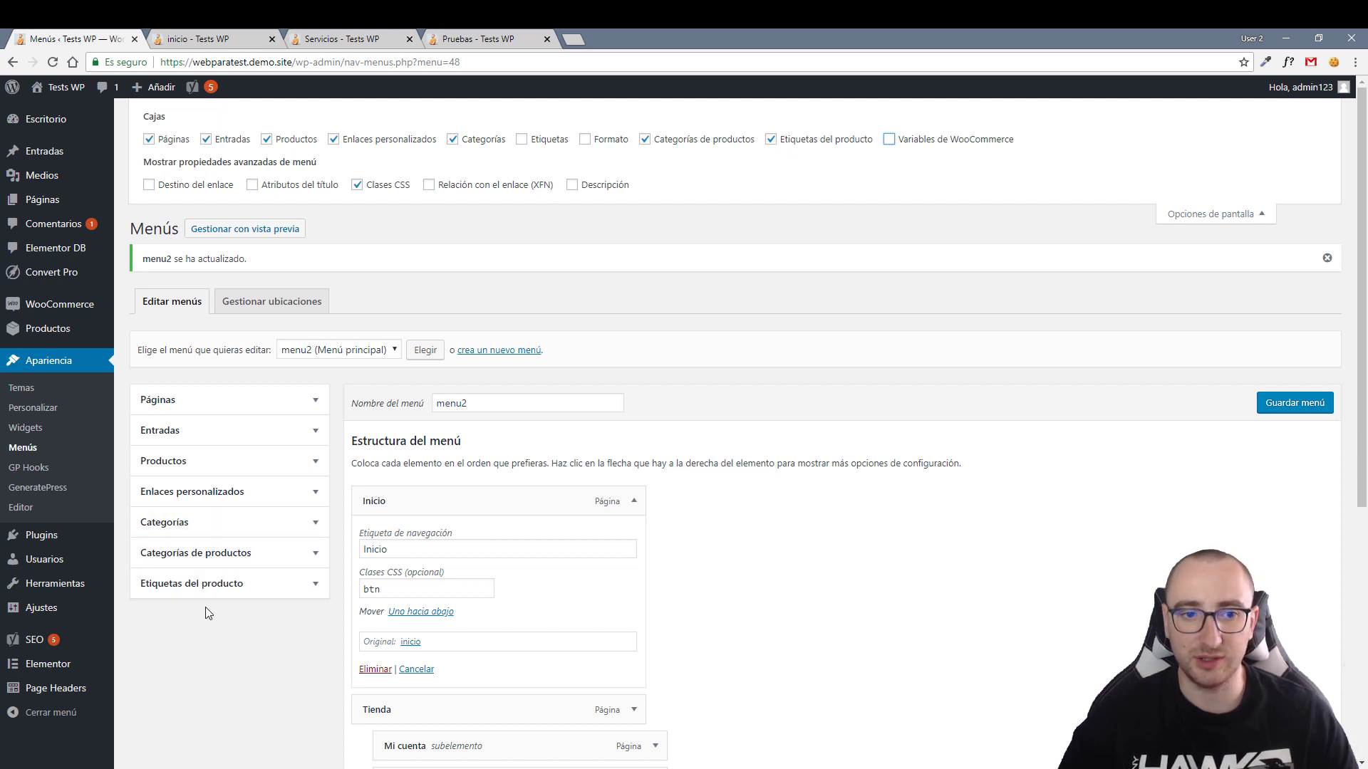
click(771, 139)
click(644, 139)
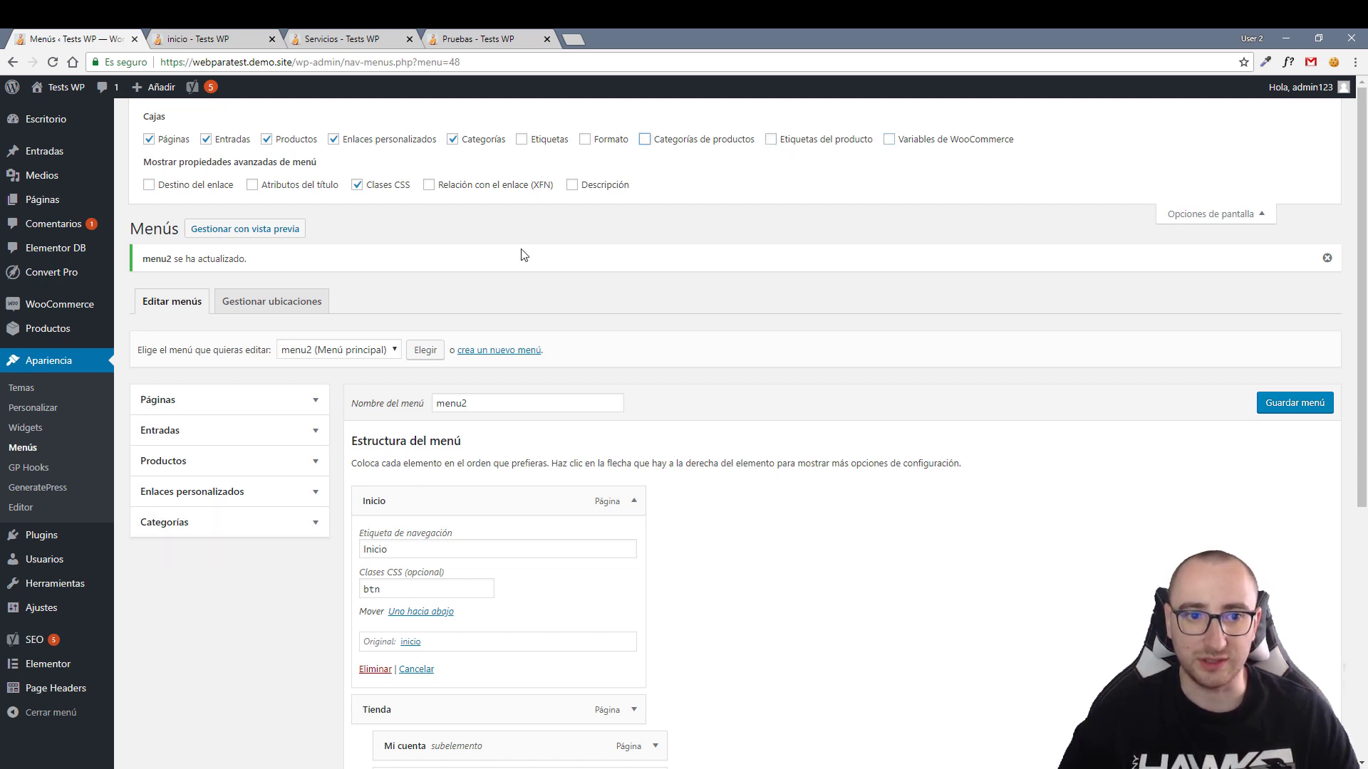
click(268, 141)
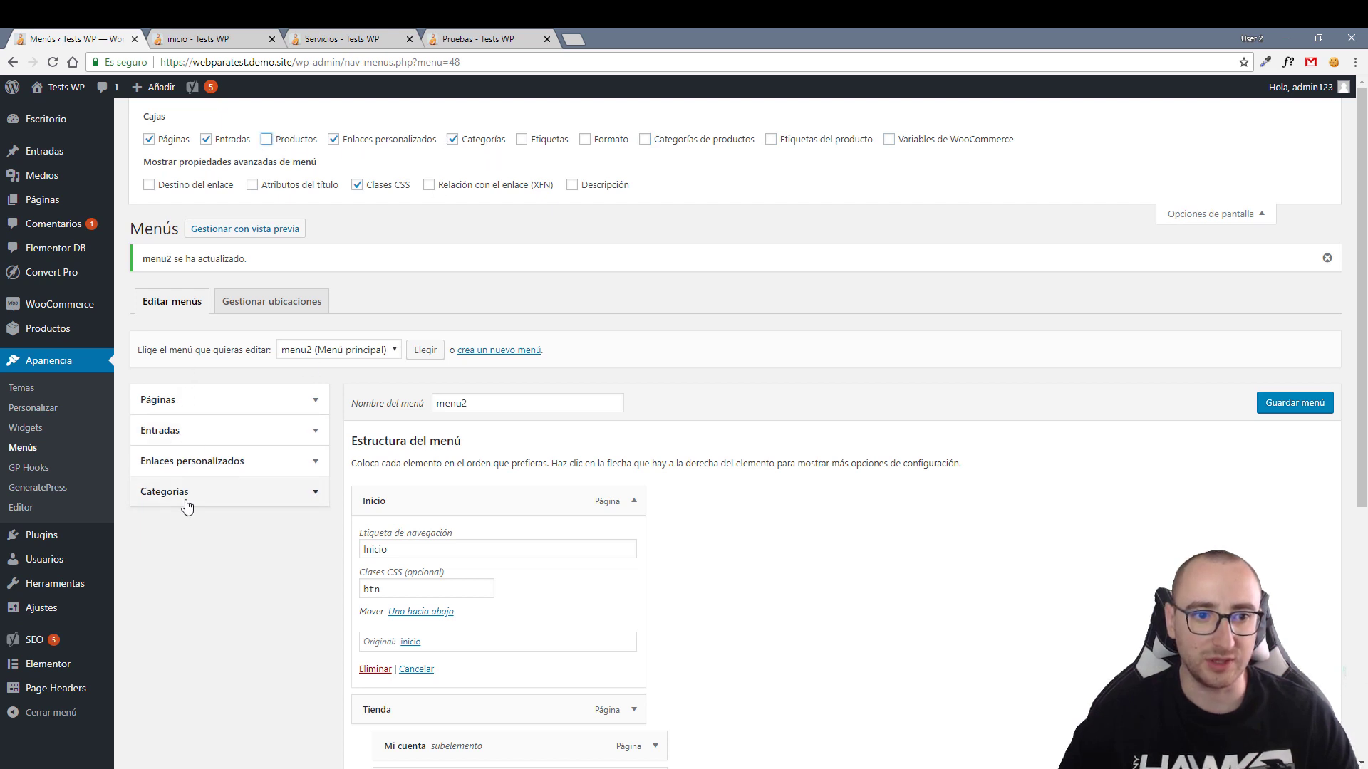
Show the Etiquetas box in the menu editor, expand it to examine its contents, and hide the box again.
click(521, 139)
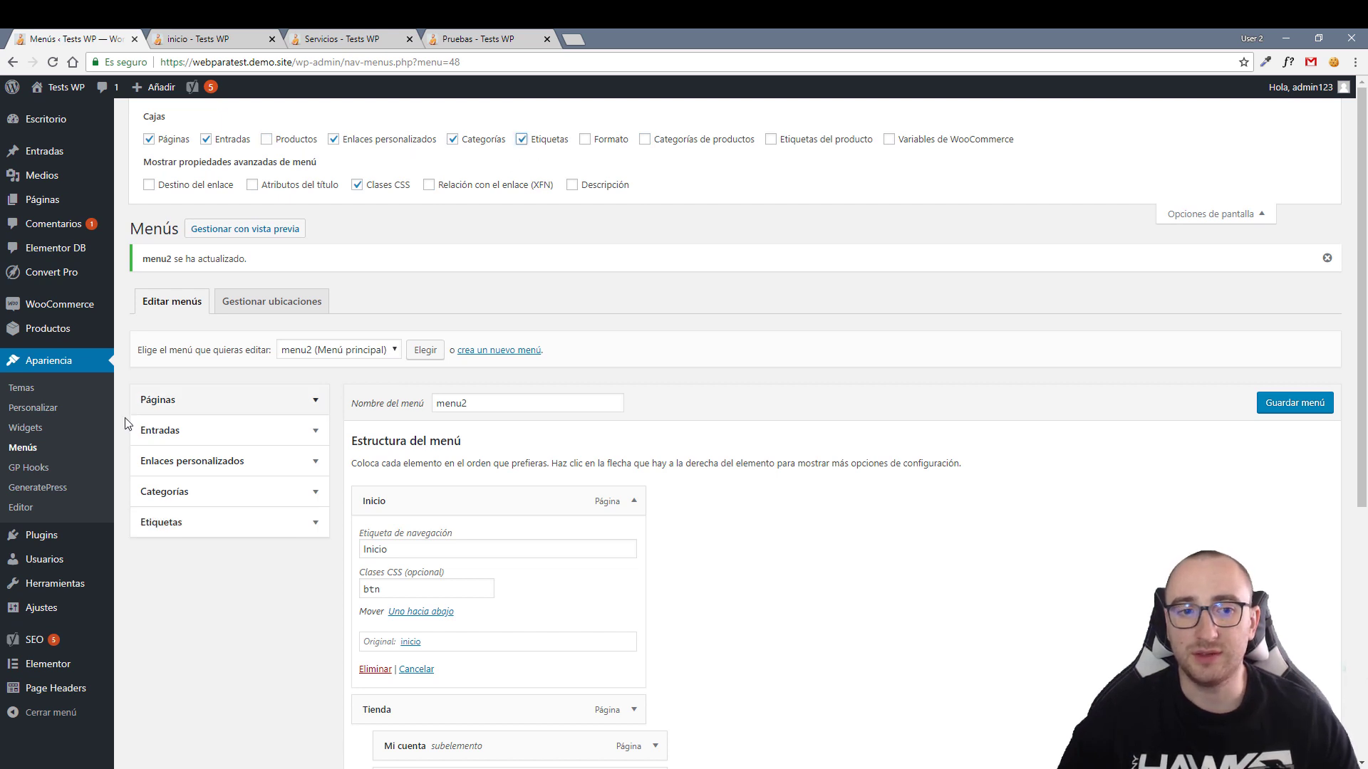
click(303, 528)
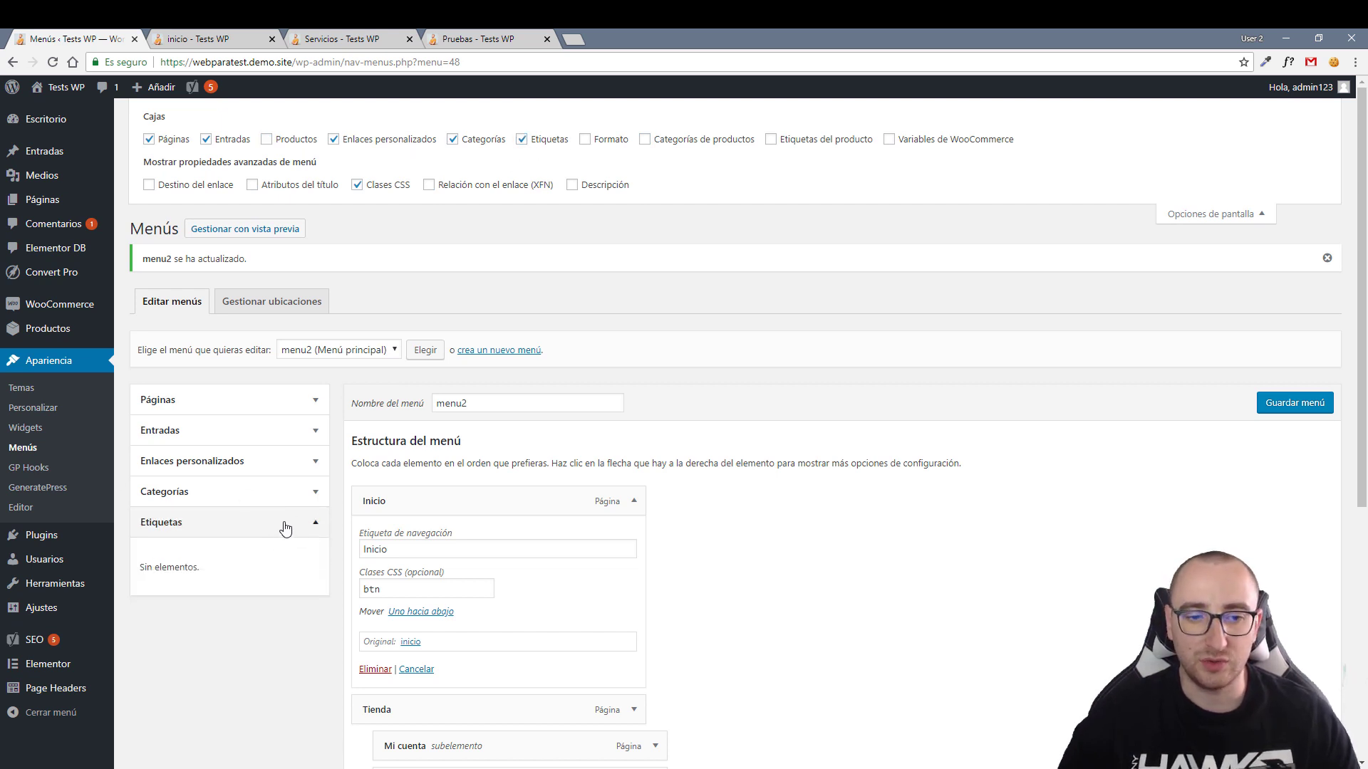
click(305, 523)
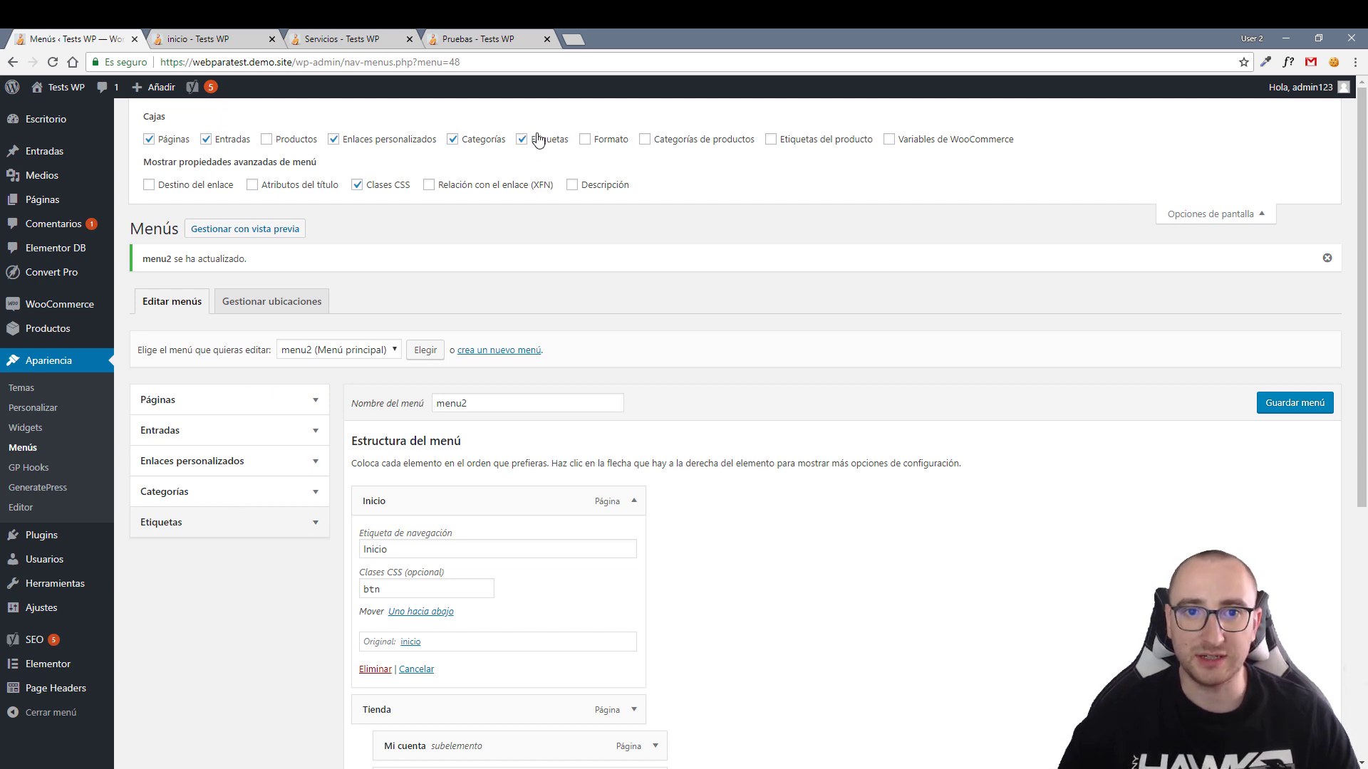
click(315, 524)
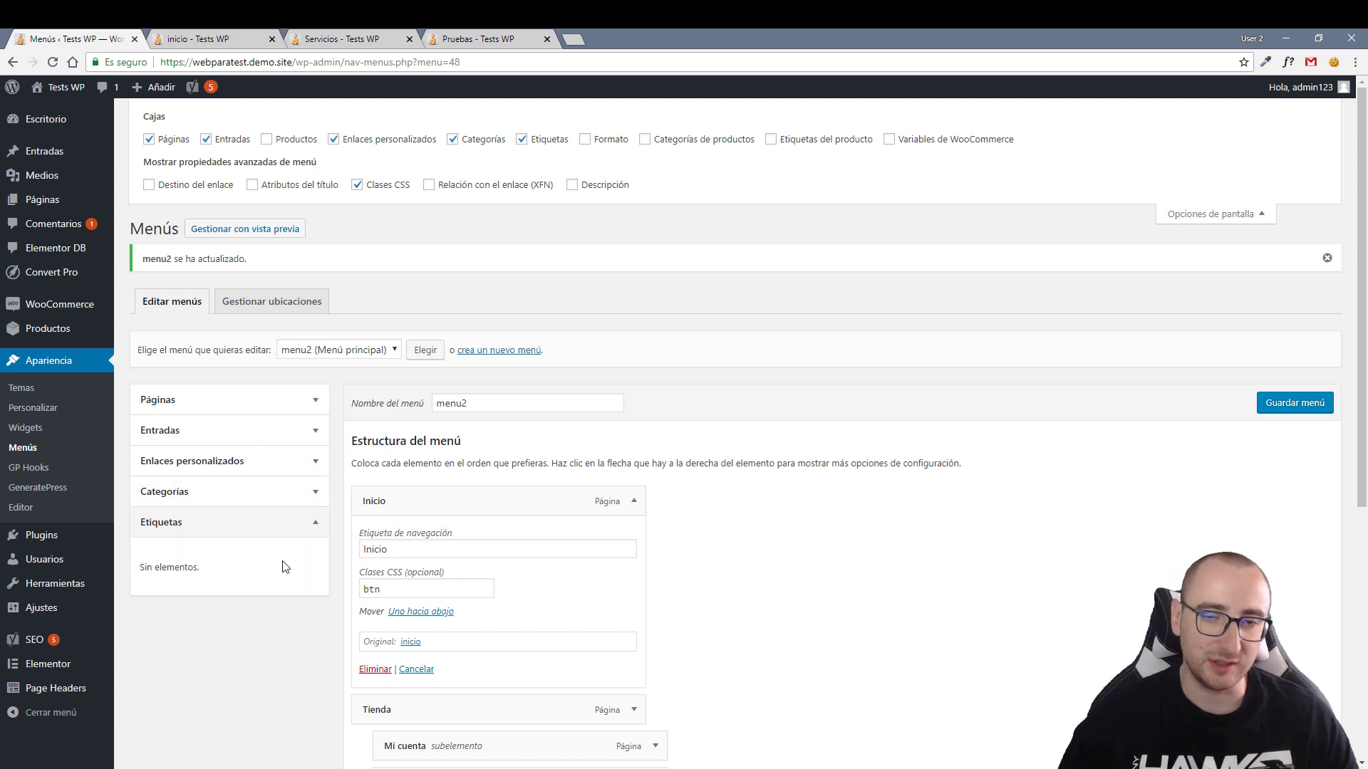
click(522, 141)
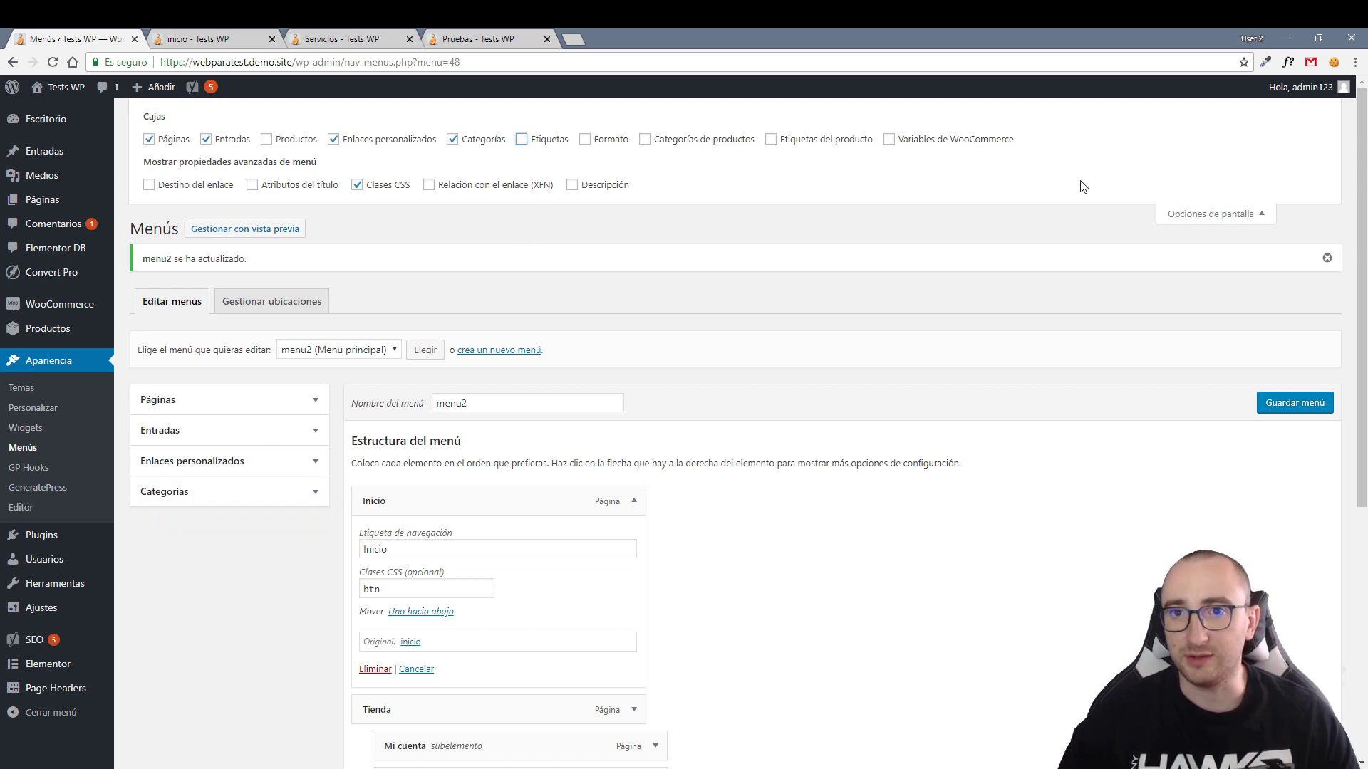